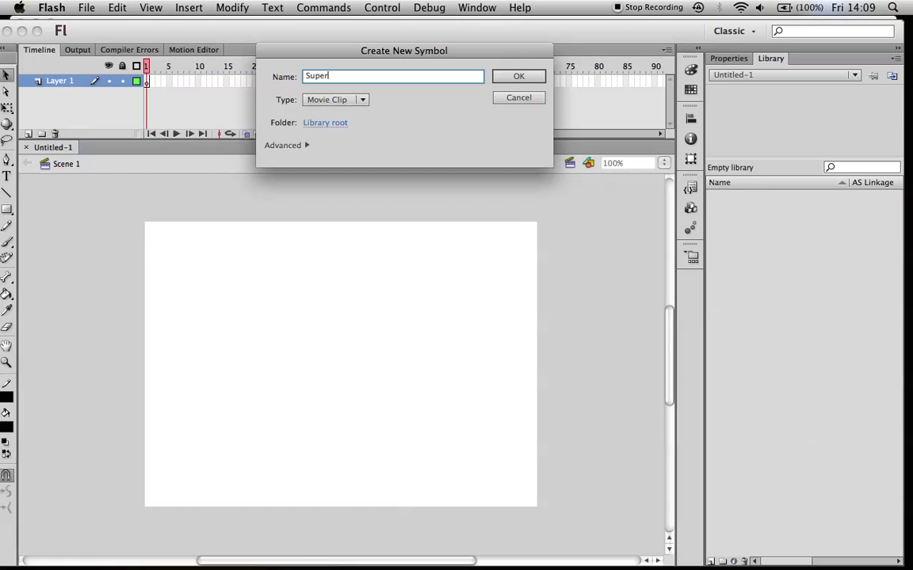
# Create a new movie clip symbol named SuperAstroRoboAnimal.
pyautogui.write('troRoboAnimal')
pyautogui.click(518, 76)
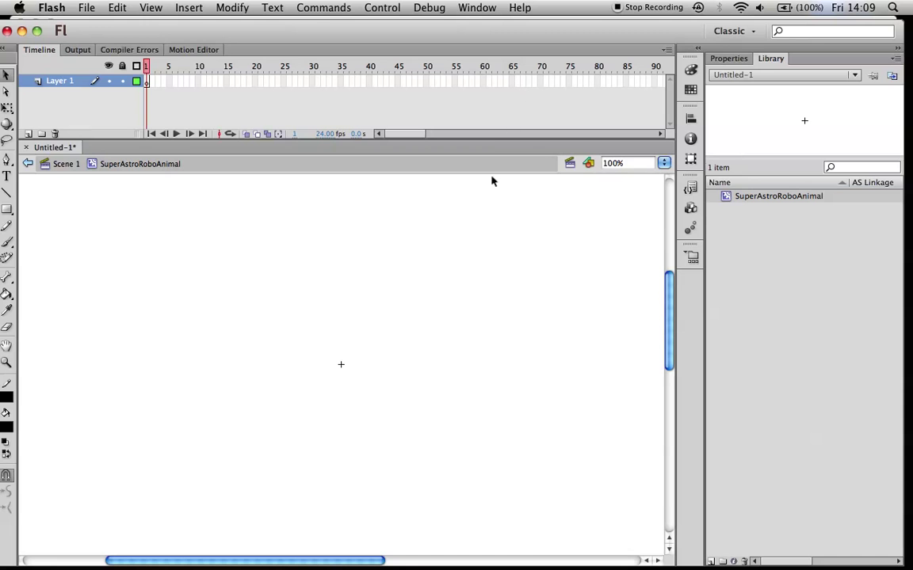
pyautogui.moveTo(110, 36); pyautogui.dragTo(122, 33)
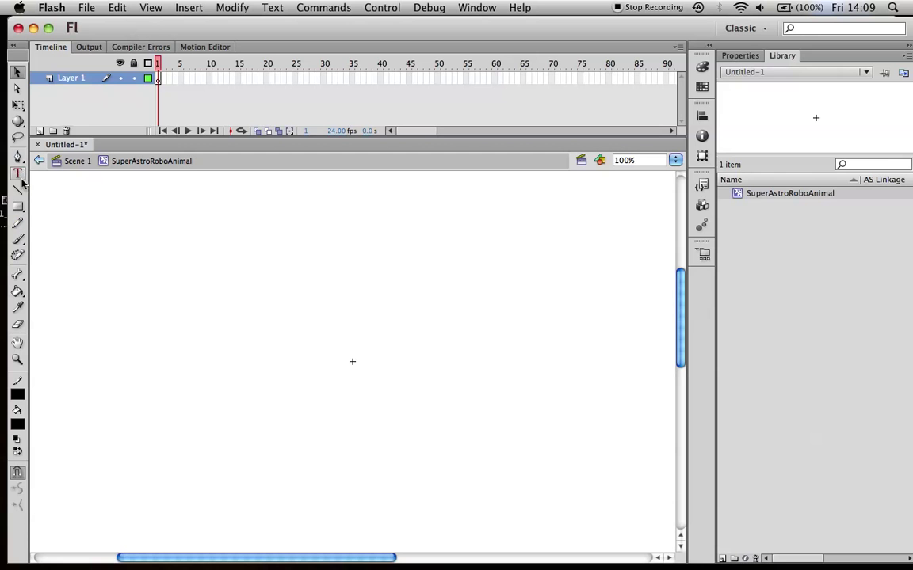
# Brush the animal's face in black outlines: two slanted eyes, a nose, the muzzle with its mouth line, and the right pointed ear.
pyautogui.click(19, 240)
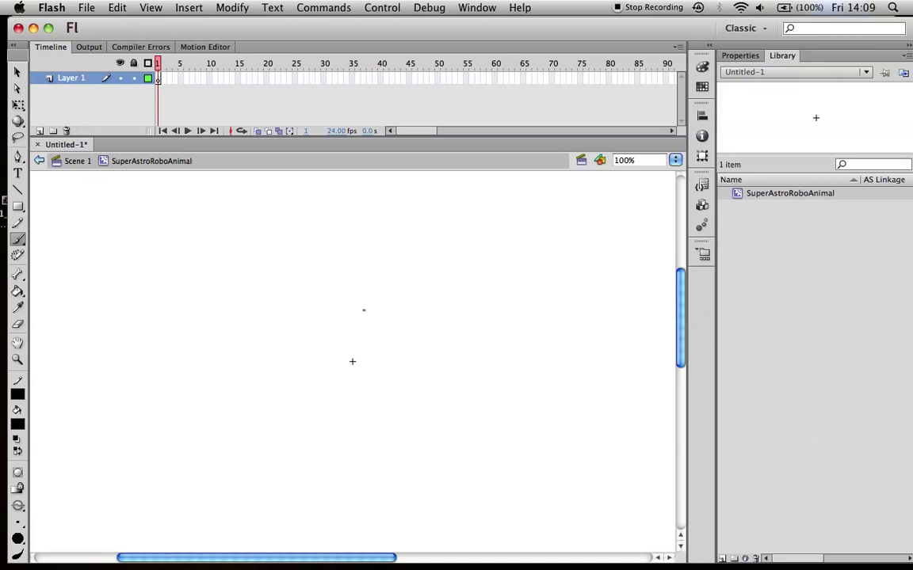
pyautogui.moveTo(360, 308)
pyautogui.mouseDown()
pyautogui.moveTo(414, 306)
pyautogui.moveTo(414, 314)
pyautogui.moveTo(361, 308)
pyautogui.moveTo(387, 295)
pyautogui.mouseUp()
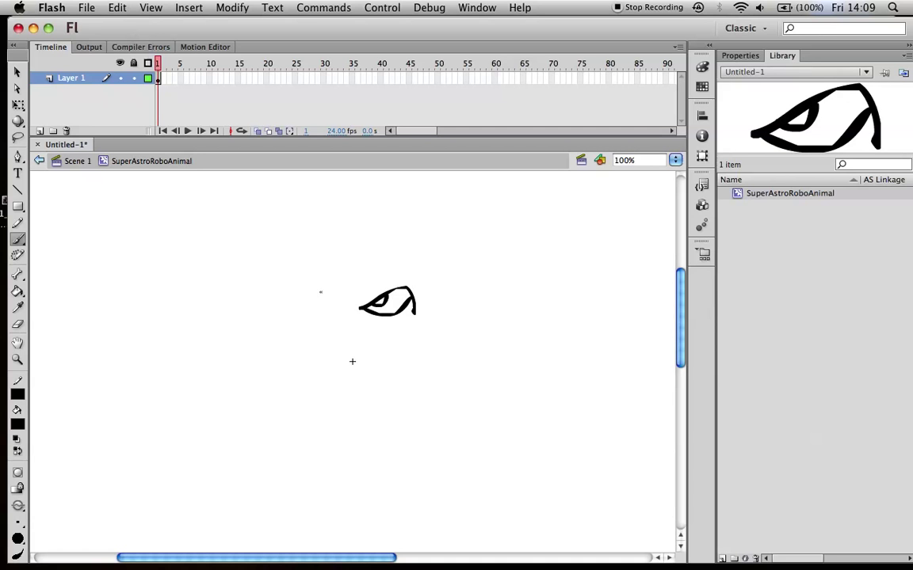
pyautogui.moveTo(315, 297)
pyautogui.mouseDown()
pyautogui.moveTo(348, 306)
pyautogui.moveTo(313, 269)
pyautogui.moveTo(316, 295)
pyautogui.moveTo(345, 304)
pyautogui.mouseUp()
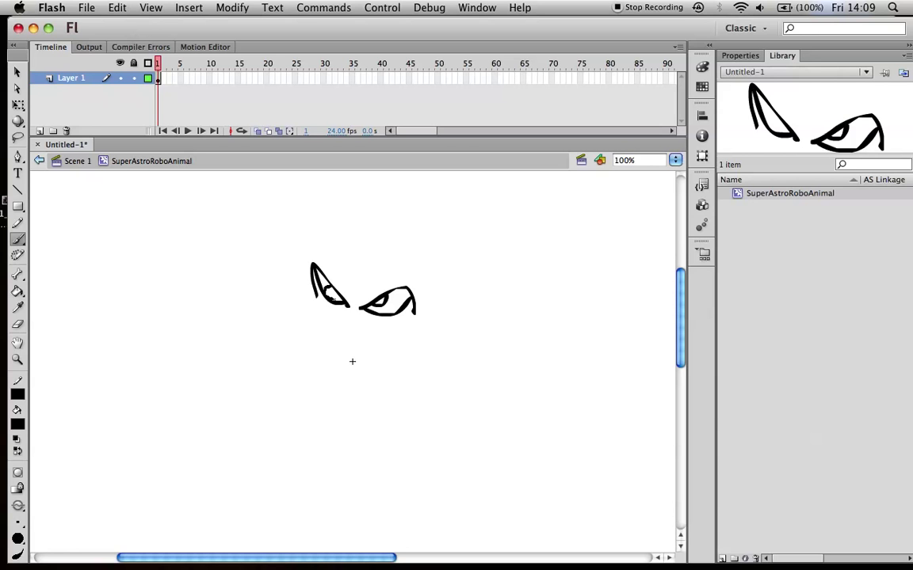
pyautogui.moveTo(331, 313); pyautogui.dragTo(358, 318)
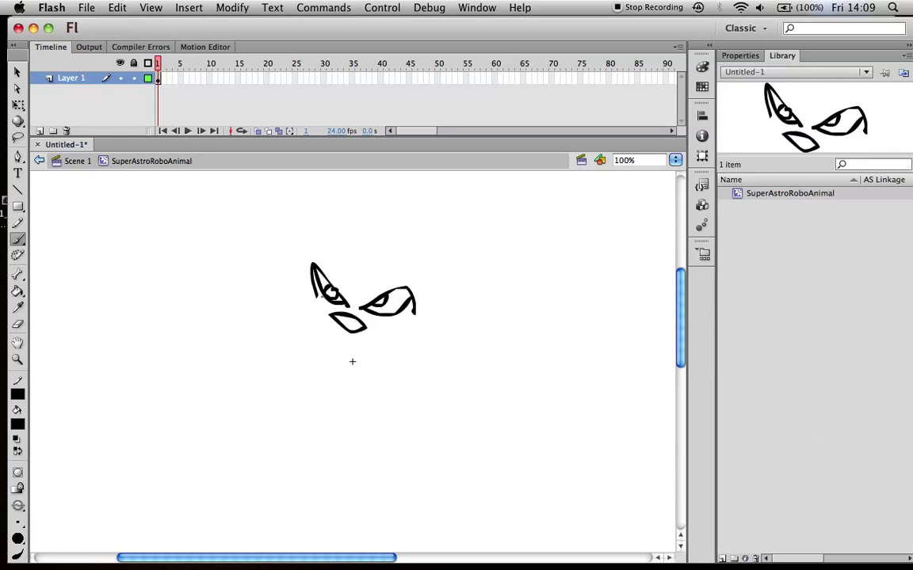
pyautogui.moveTo(320, 290)
pyautogui.mouseDown()
pyautogui.moveTo(310, 310)
pyautogui.moveTo(320, 339)
pyautogui.moveTo(353, 356)
pyautogui.moveTo(393, 355)
pyautogui.moveTo(420, 320)
pyautogui.mouseUp()
pyautogui.moveTo(412, 284)
pyautogui.mouseDown()
pyautogui.moveTo(431, 250)
pyautogui.moveTo(459, 253)
pyautogui.moveTo(461, 293)
pyautogui.moveTo(443, 308)
pyautogui.moveTo(436, 271)
pyautogui.moveTo(458, 241)
pyautogui.mouseUp()
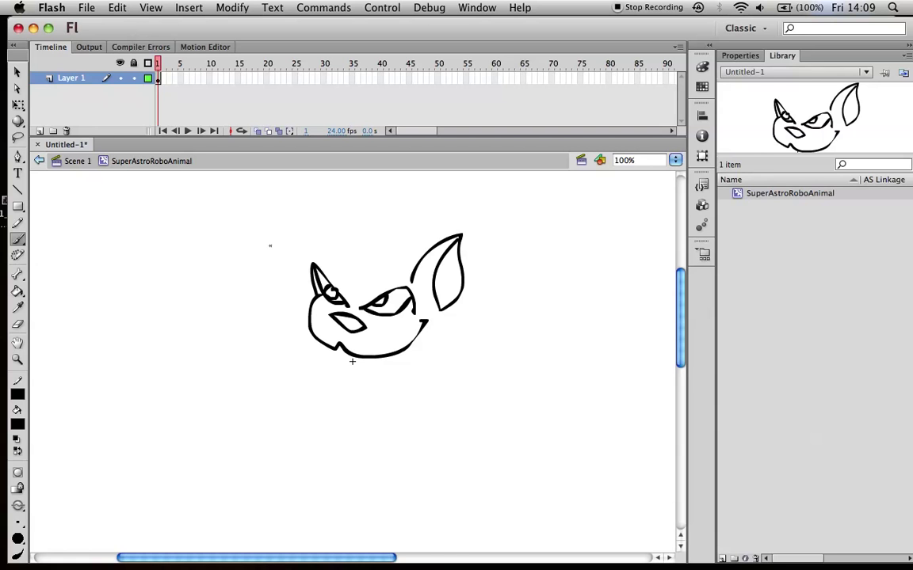
# Erase the left eye and redraw it as a wider slanted shape with two small circles inside.
pyautogui.click(18, 323)
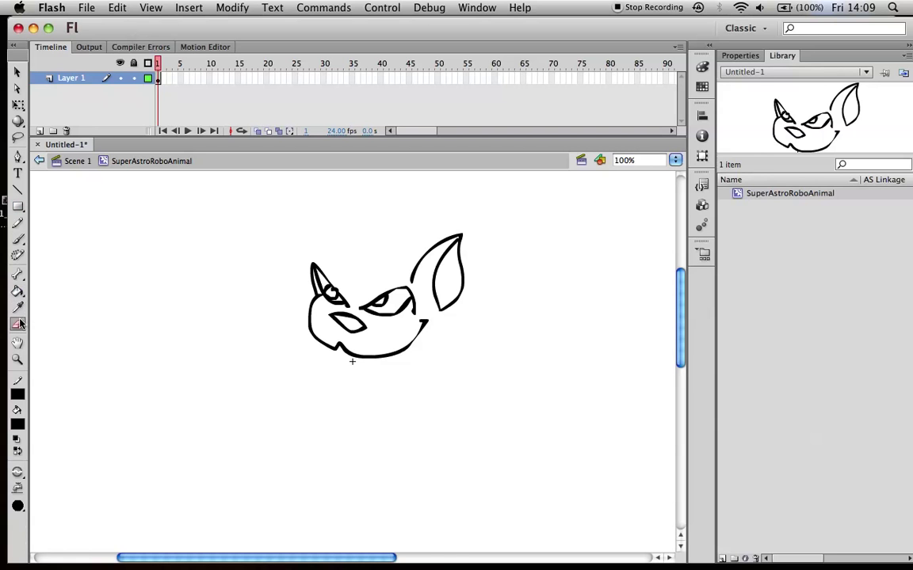
pyautogui.moveTo(314, 269)
pyautogui.mouseDown()
pyautogui.moveTo(322, 301)
pyautogui.moveTo(346, 300)
pyautogui.moveTo(311, 267)
pyautogui.mouseUp()
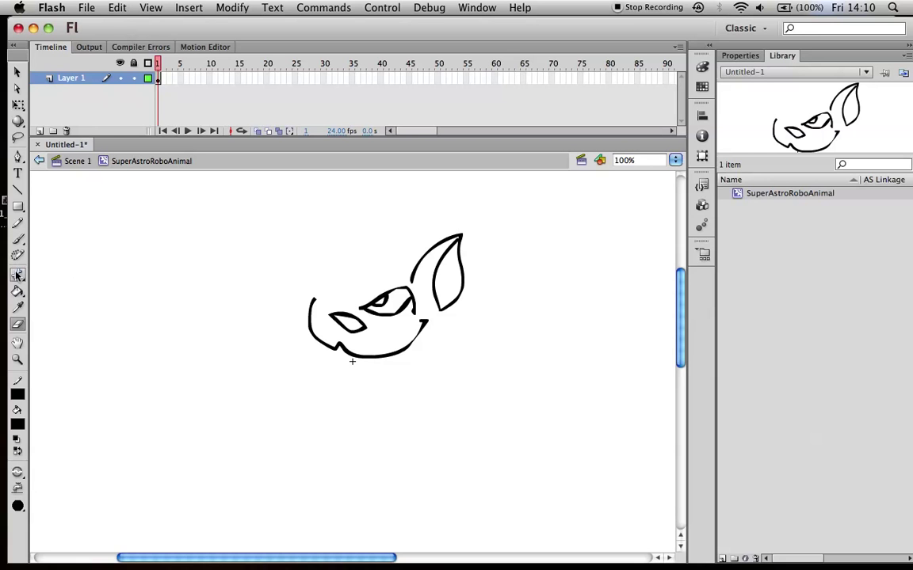
pyautogui.click(18, 238)
pyautogui.moveTo(318, 267)
pyautogui.mouseDown()
pyautogui.moveTo(354, 307)
pyautogui.moveTo(329, 311)
pyautogui.moveTo(313, 300)
pyautogui.moveTo(316, 267)
pyautogui.moveTo(327, 291)
pyautogui.mouseUp()
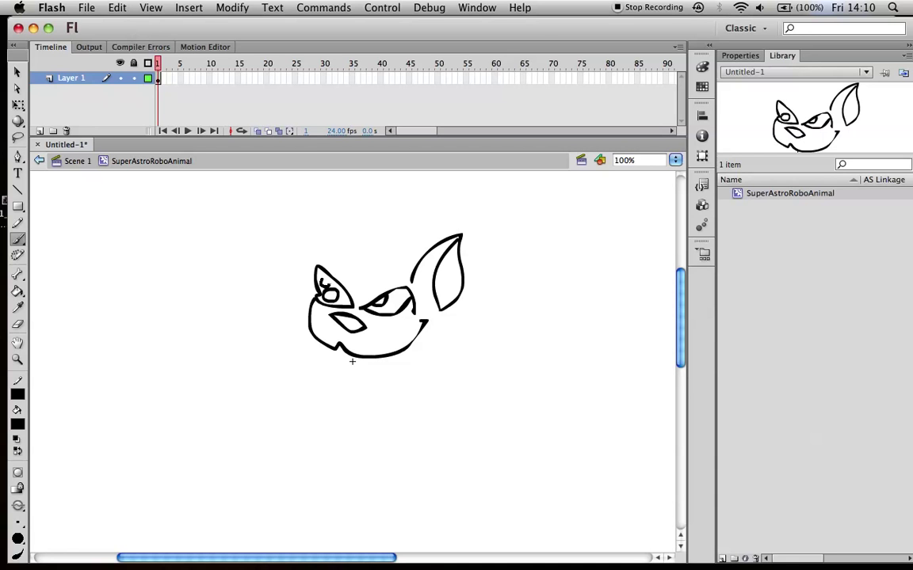
pyautogui.moveTo(317, 256); pyautogui.dragTo(341, 276)
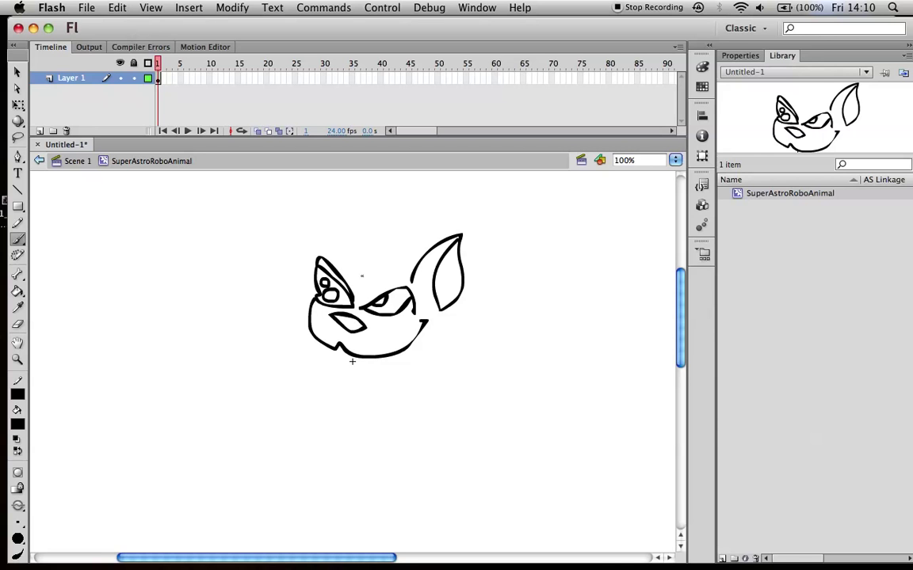
# Complete the head outline with the curved forehead, left pointed ear, lower jaw and right cheek.
pyautogui.moveTo(322, 256)
pyautogui.mouseDown()
pyautogui.moveTo(374, 252)
pyautogui.moveTo(407, 262)
pyautogui.mouseUp()
pyautogui.moveTo(322, 255)
pyautogui.mouseDown()
pyautogui.moveTo(321, 222)
pyautogui.moveTo(339, 202)
pyautogui.moveTo(366, 231)
pyautogui.moveTo(366, 247)
pyautogui.mouseUp()
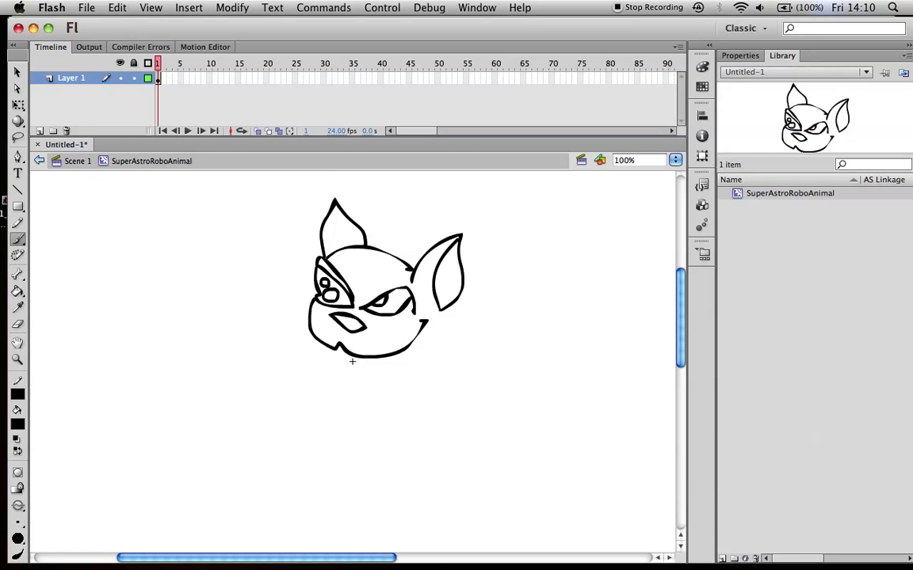
pyautogui.moveTo(326, 356)
pyautogui.mouseDown()
pyautogui.moveTo(358, 374)
pyautogui.moveTo(395, 364)
pyautogui.mouseUp()
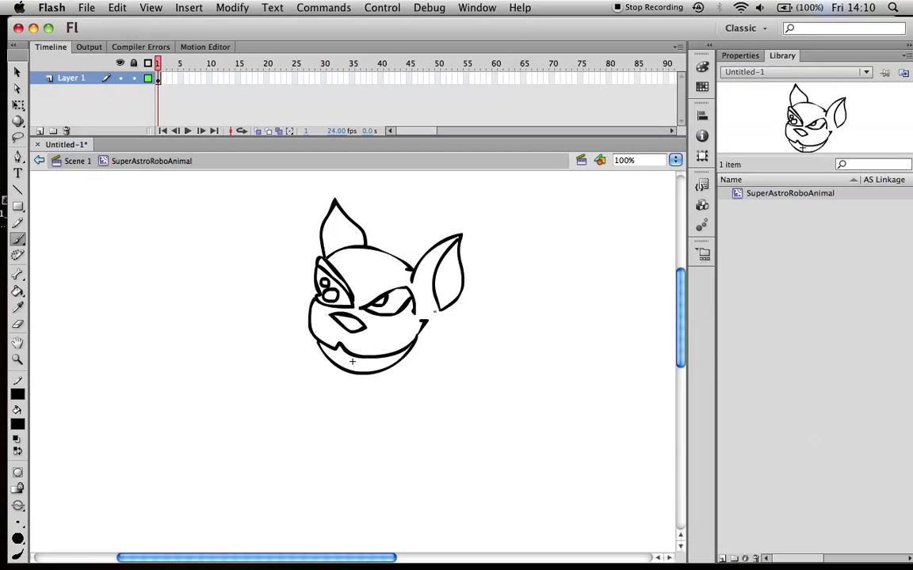
pyautogui.moveTo(439, 313); pyautogui.dragTo(416, 343)
# Draw the collar below the head, the upper torso lines and a bent arm reaching out to the left.
pyautogui.moveTo(683, 360); pyautogui.dragTo(685, 373)
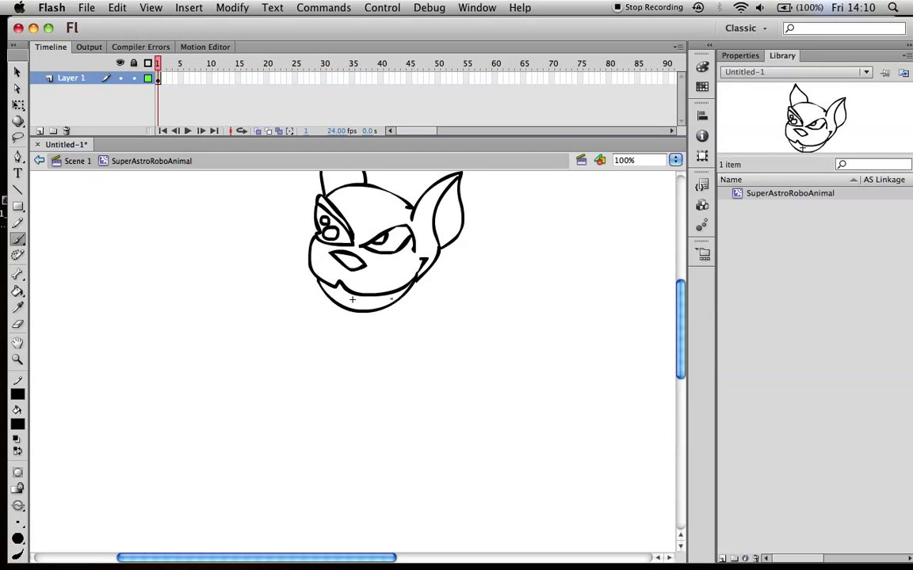
pyautogui.moveTo(424, 275)
pyautogui.mouseDown()
pyautogui.moveTo(432, 296)
pyautogui.moveTo(404, 309)
pyautogui.moveTo(433, 297)
pyautogui.mouseUp()
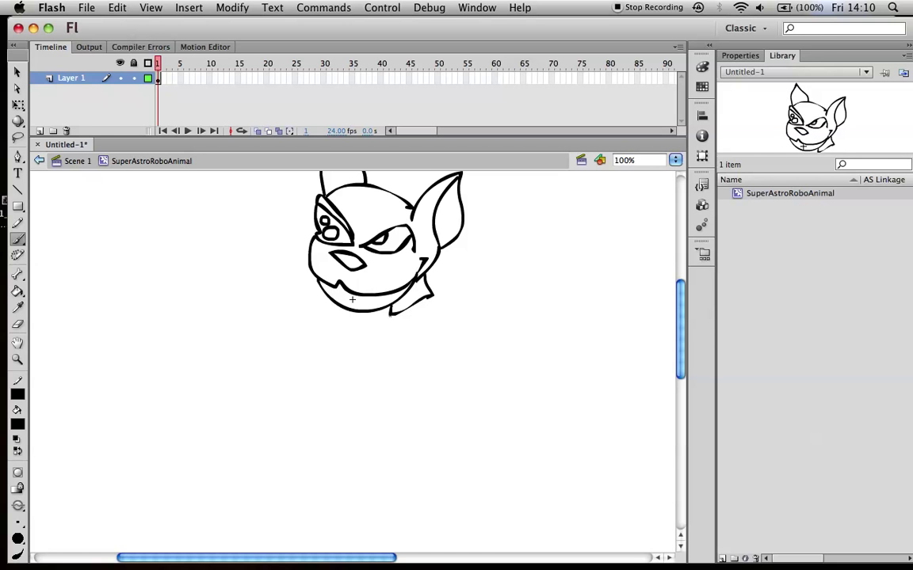
pyautogui.moveTo(389, 315)
pyautogui.mouseDown()
pyautogui.moveTo(382, 374)
pyautogui.moveTo(392, 387)
pyautogui.mouseUp()
pyautogui.moveTo(435, 295); pyautogui.dragTo(459, 331)
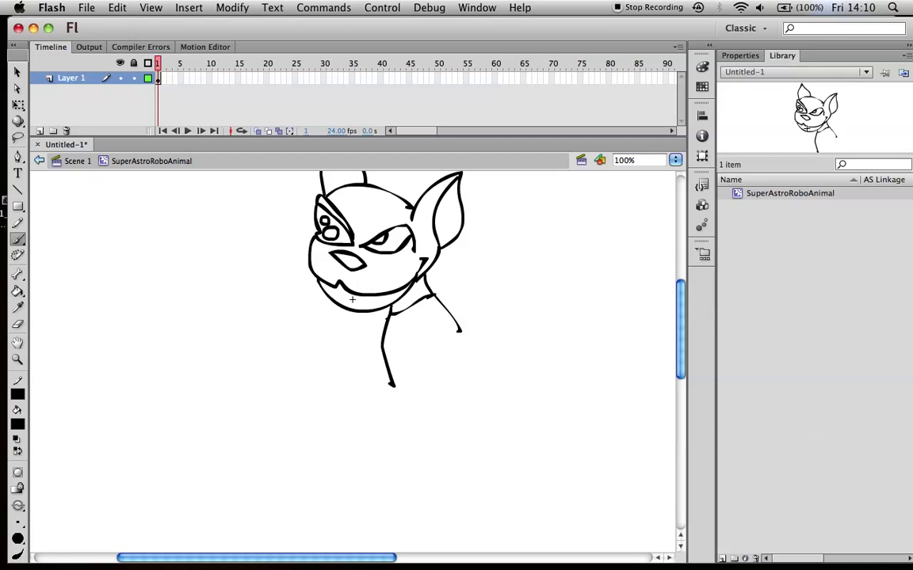
pyautogui.moveTo(388, 314)
pyautogui.mouseDown()
pyautogui.moveTo(357, 337)
pyautogui.moveTo(356, 358)
pyautogui.moveTo(329, 328)
pyautogui.moveTo(293, 321)
pyautogui.mouseUp()
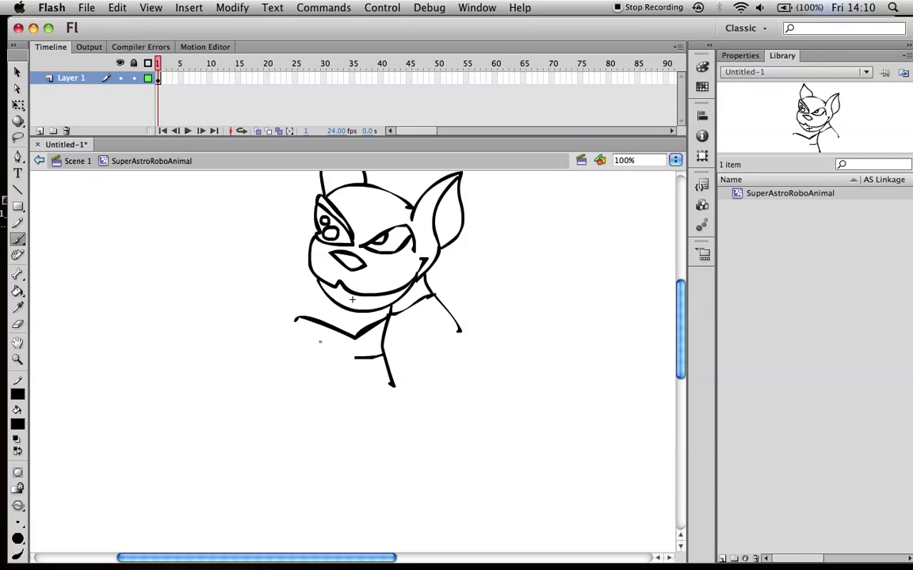
pyautogui.moveTo(349, 358)
pyautogui.mouseDown()
pyautogui.moveTo(293, 356)
pyautogui.moveTo(265, 342)
pyautogui.moveTo(243, 315)
pyautogui.moveTo(254, 292)
pyautogui.moveTo(281, 296)
pyautogui.mouseUp()
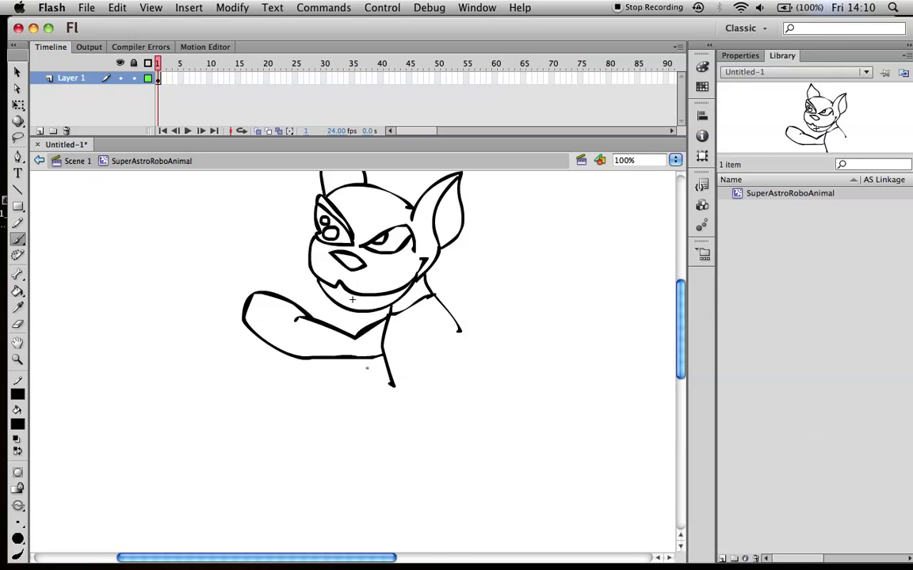
# Draw the bent right arm and finish the torso with a waist, a buckled belt, a chest curve and a neckline.
pyautogui.moveTo(439, 303)
pyautogui.mouseDown()
pyautogui.moveTo(448, 338)
pyautogui.moveTo(471, 367)
pyautogui.mouseUp()
pyautogui.moveTo(439, 302)
pyautogui.mouseDown()
pyautogui.moveTo(509, 343)
pyautogui.moveTo(490, 372)
pyautogui.moveTo(499, 411)
pyautogui.moveTo(532, 421)
pyautogui.moveTo(536, 380)
pyautogui.moveTo(509, 344)
pyautogui.mouseUp()
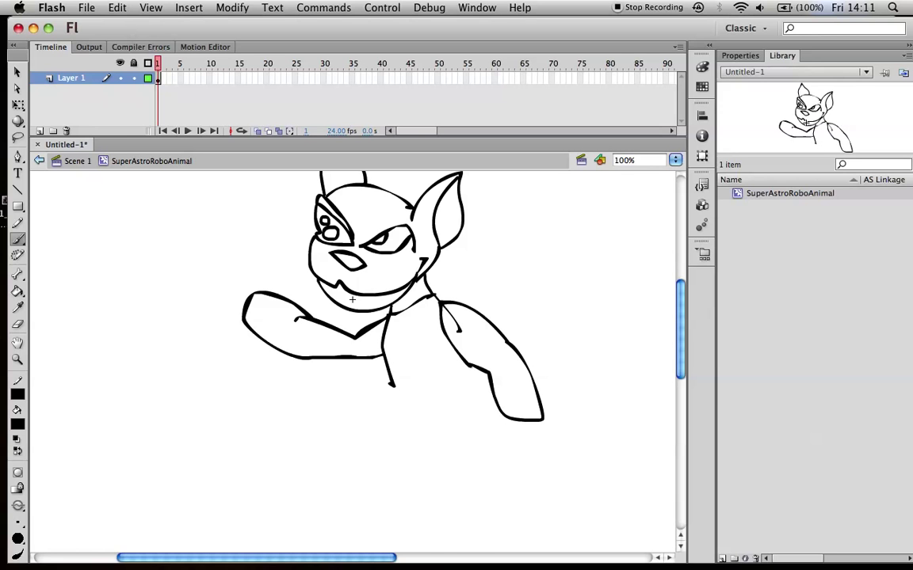
pyautogui.moveTo(472, 366); pyautogui.dragTo(448, 414)
pyautogui.moveTo(383, 406); pyautogui.dragTo(449, 420)
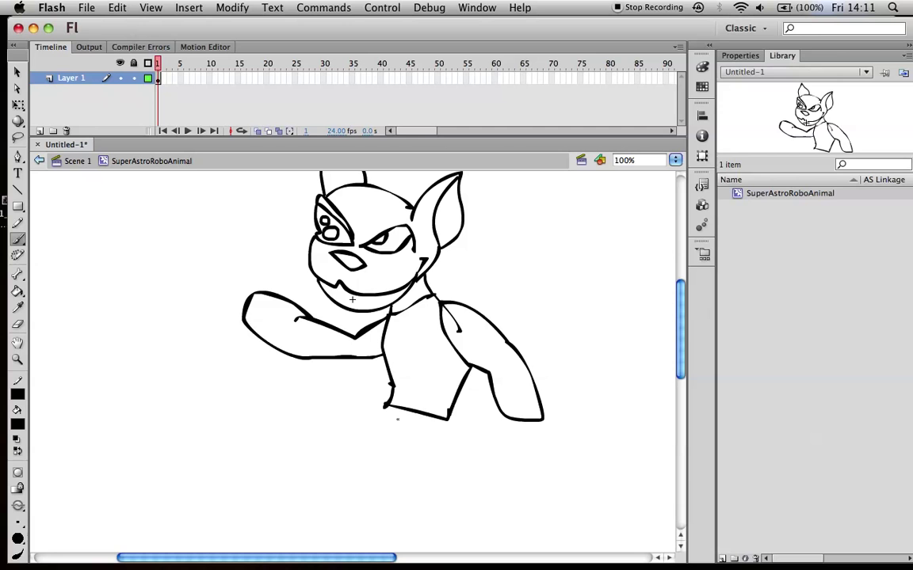
pyautogui.moveTo(384, 408)
pyautogui.mouseDown()
pyautogui.moveTo(394, 431)
pyautogui.moveTo(450, 442)
pyautogui.moveTo(450, 429)
pyautogui.moveTo(404, 411)
pyautogui.mouseUp()
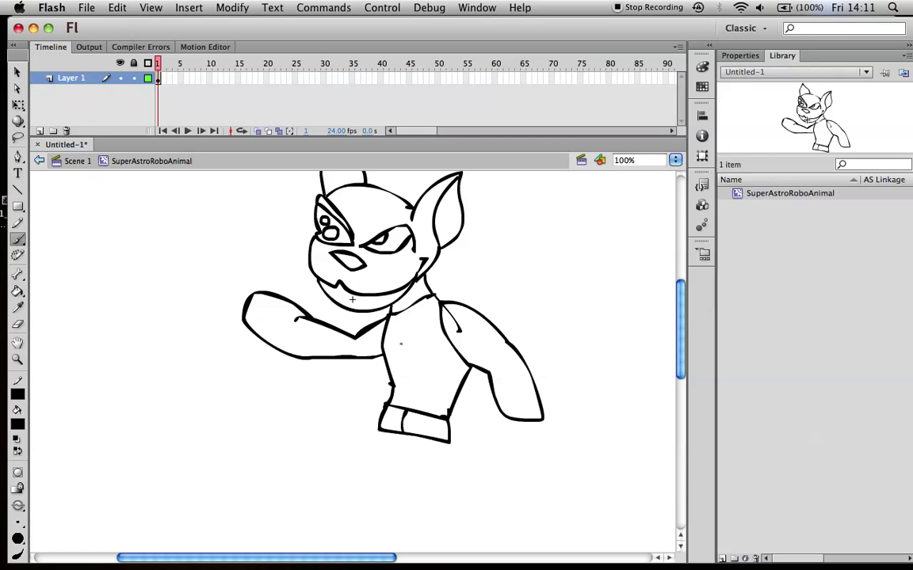
pyautogui.moveTo(394, 317)
pyautogui.mouseDown()
pyautogui.moveTo(420, 339)
pyautogui.moveTo(424, 358)
pyautogui.moveTo(391, 384)
pyautogui.mouseUp()
pyautogui.moveTo(403, 322); pyautogui.dragTo(441, 303)
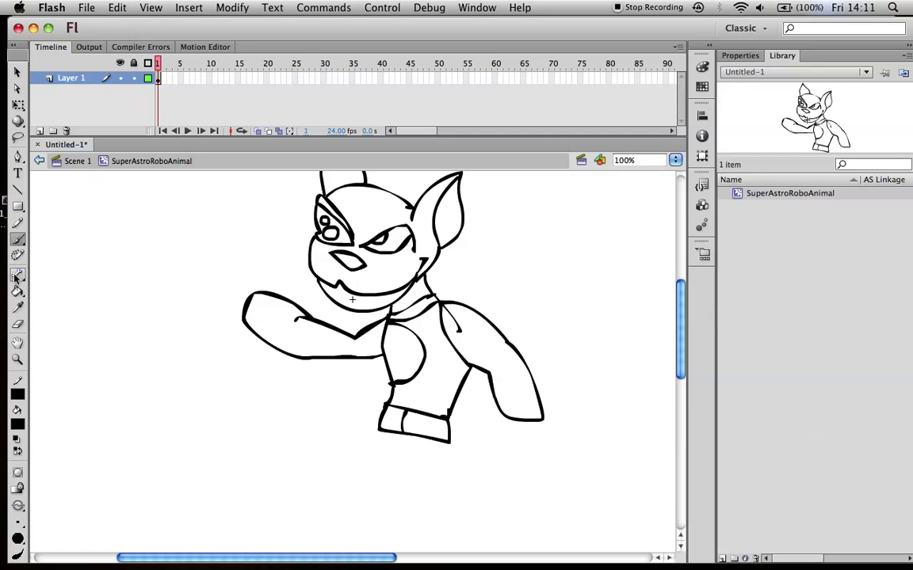
# Erase the left forearm and stray shoulder line, and brush a wrist cuff with a mechanical cannon and rounded muzzle in the forearm's place.
pyautogui.click(18, 324)
pyautogui.moveTo(287, 306)
pyautogui.mouseDown()
pyautogui.moveTo(284, 333)
pyautogui.moveTo(258, 324)
pyautogui.moveTo(317, 305)
pyautogui.moveTo(344, 340)
pyautogui.moveTo(330, 352)
pyautogui.moveTo(262, 345)
pyautogui.moveTo(278, 343)
pyautogui.moveTo(241, 315)
pyautogui.moveTo(334, 357)
pyautogui.mouseUp()
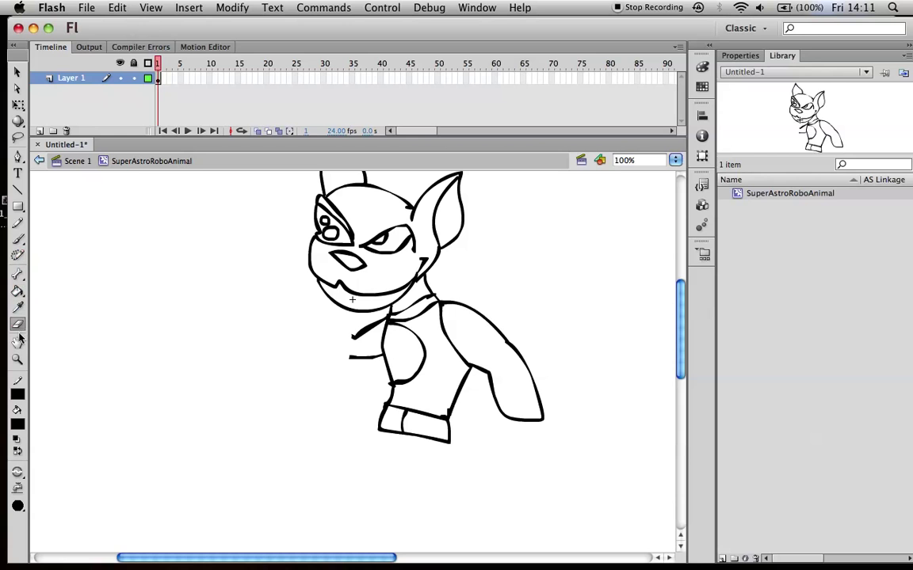
pyautogui.click(18, 240)
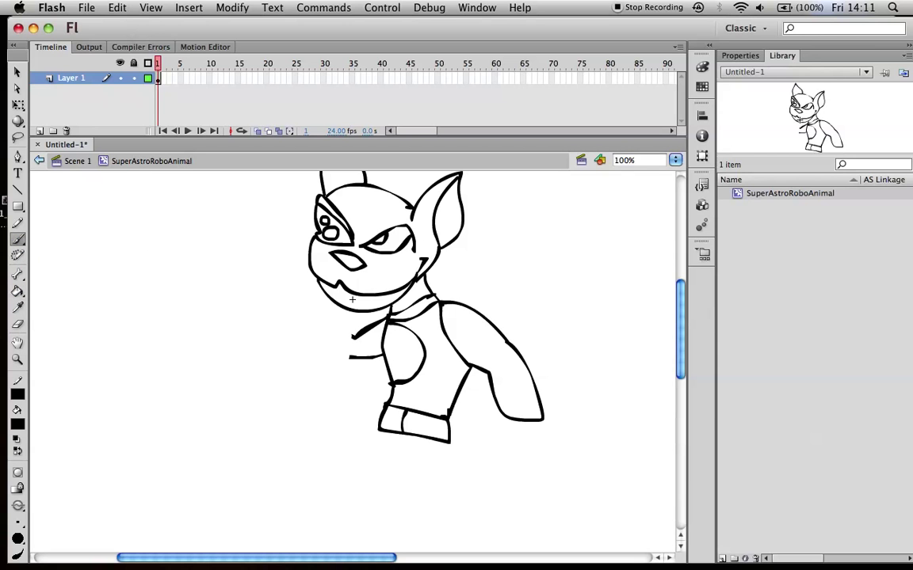
pyautogui.moveTo(352, 337)
pyautogui.mouseDown()
pyautogui.moveTo(341, 347)
pyautogui.moveTo(341, 359)
pyautogui.moveTo(352, 361)
pyautogui.moveTo(264, 325)
pyautogui.moveTo(236, 327)
pyautogui.mouseUp()
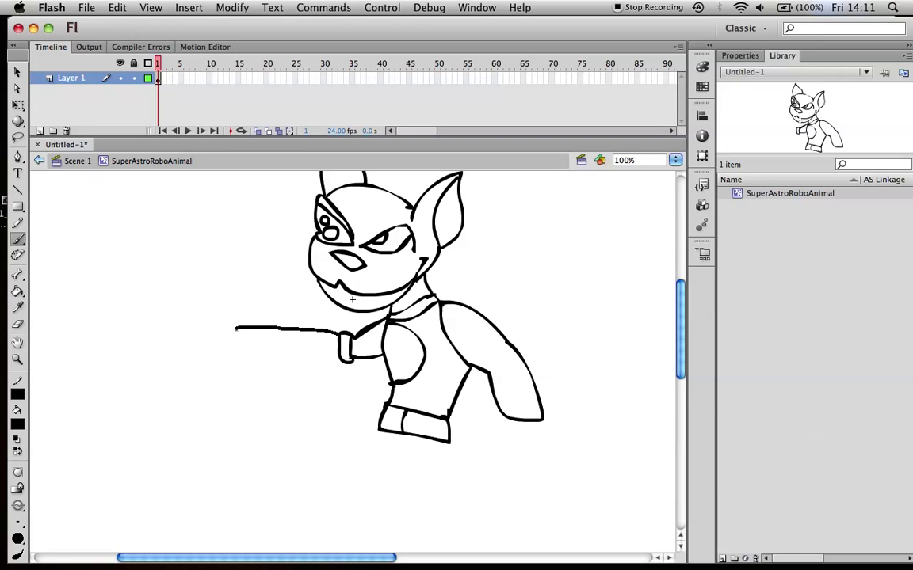
pyautogui.moveTo(337, 365)
pyautogui.mouseDown()
pyautogui.moveTo(240, 377)
pyautogui.moveTo(226, 364)
pyautogui.mouseUp()
pyautogui.moveTo(236, 327)
pyautogui.mouseDown()
pyautogui.moveTo(195, 330)
pyautogui.moveTo(203, 356)
pyautogui.moveTo(226, 362)
pyautogui.mouseUp()
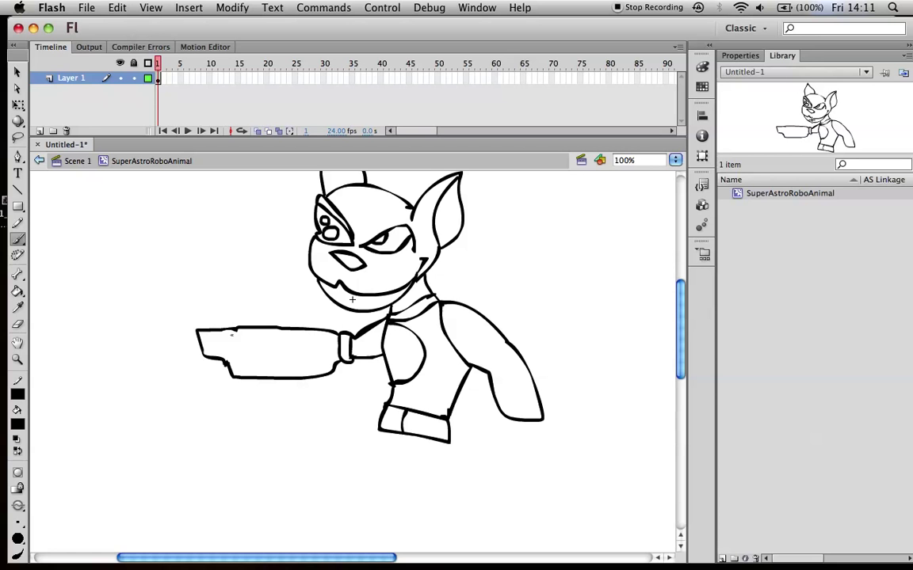
pyautogui.moveTo(242, 320)
pyautogui.mouseDown()
pyautogui.moveTo(262, 317)
pyautogui.moveTo(278, 329)
pyautogui.mouseUp()
pyautogui.moveTo(204, 355); pyautogui.dragTo(337, 343)
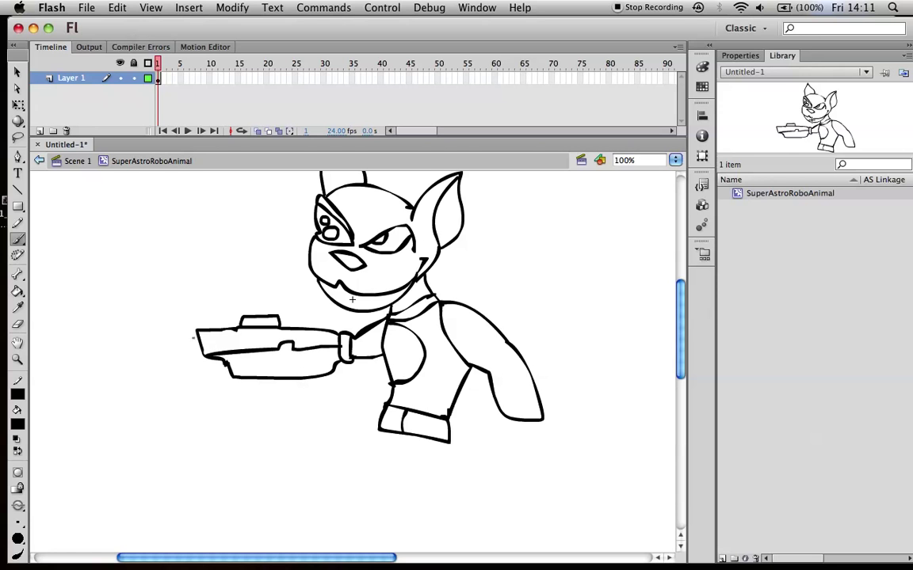
pyautogui.moveTo(196, 334)
pyautogui.mouseDown()
pyautogui.moveTo(150, 334)
pyautogui.moveTo(147, 361)
pyautogui.moveTo(171, 381)
pyautogui.moveTo(213, 381)
pyautogui.mouseUp()
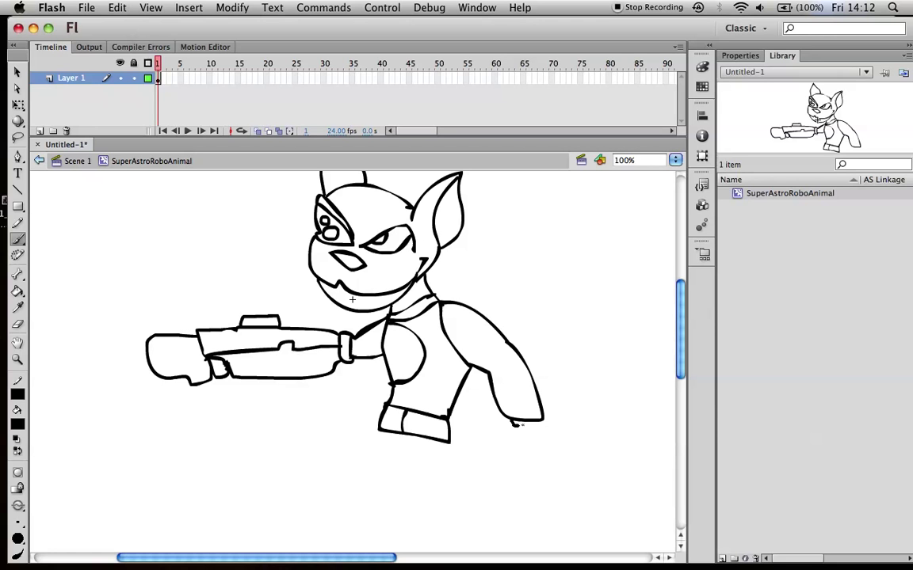
# Draw an open hand with fingers on the right arm, and two wide-spread bent legs with feet below the belt.
pyautogui.moveTo(512, 423)
pyautogui.mouseDown()
pyautogui.moveTo(504, 453)
pyautogui.moveTo(568, 429)
pyautogui.moveTo(585, 448)
pyautogui.mouseUp()
pyautogui.moveTo(528, 442)
pyautogui.mouseDown()
pyautogui.moveTo(574, 464)
pyautogui.moveTo(560, 458)
pyautogui.mouseUp()
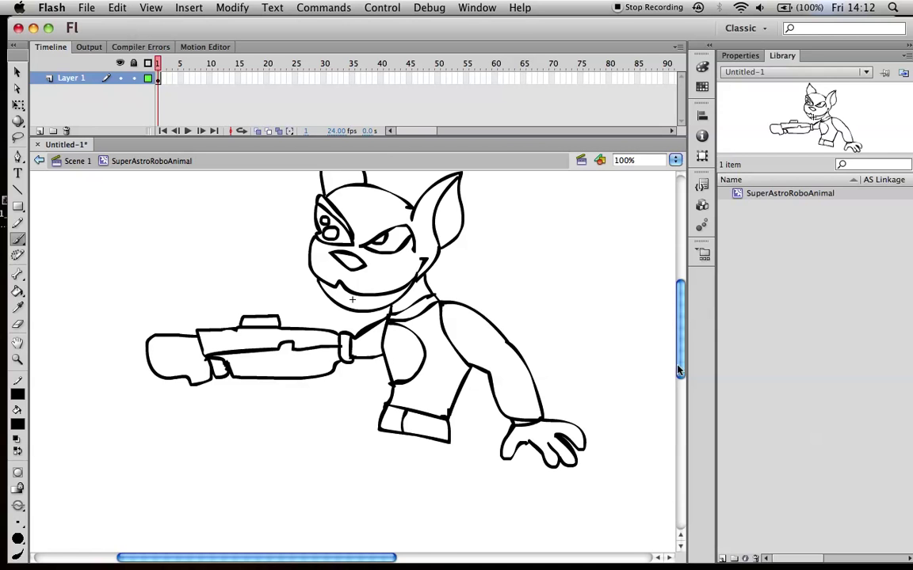
pyautogui.scroll(-3, 612, 328)
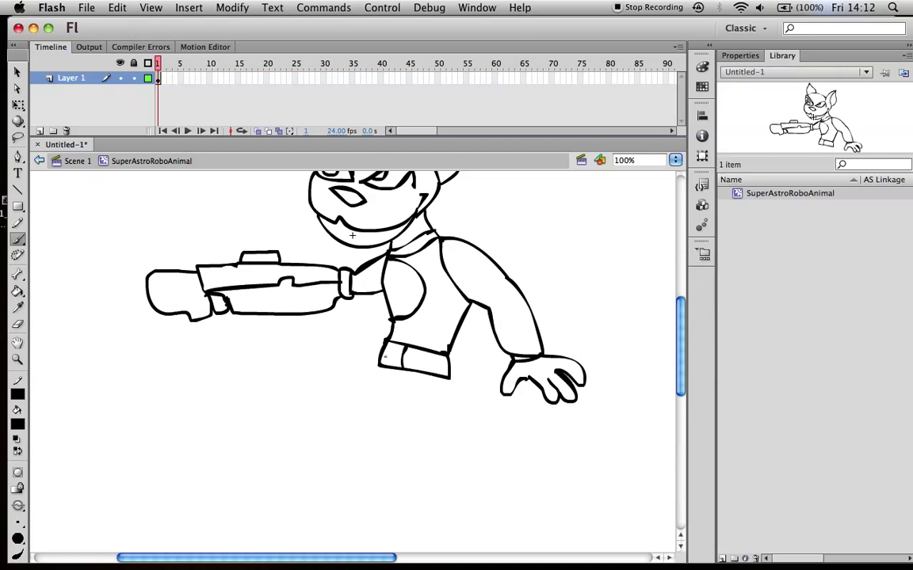
pyautogui.moveTo(377, 358); pyautogui.dragTo(309, 412)
pyautogui.moveTo(451, 378)
pyautogui.mouseDown()
pyautogui.moveTo(511, 453)
pyautogui.moveTo(528, 460)
pyautogui.mouseUp()
pyautogui.moveTo(400, 408)
pyautogui.mouseDown()
pyautogui.moveTo(413, 466)
pyautogui.moveTo(503, 469)
pyautogui.moveTo(528, 459)
pyautogui.mouseUp()
pyautogui.moveTo(397, 413)
pyautogui.mouseDown()
pyautogui.moveTo(365, 419)
pyautogui.moveTo(332, 460)
pyautogui.mouseUp()
pyautogui.moveTo(363, 426)
pyautogui.mouseDown()
pyautogui.moveTo(378, 451)
pyautogui.moveTo(332, 465)
pyautogui.moveTo(367, 462)
pyautogui.moveTo(356, 475)
pyautogui.moveTo(362, 484)
pyautogui.moveTo(311, 496)
pyautogui.moveTo(312, 512)
pyautogui.moveTo(399, 504)
pyautogui.mouseUp()
pyautogui.moveTo(373, 458); pyautogui.dragTo(398, 505)
pyautogui.moveTo(488, 493)
pyautogui.mouseDown()
pyautogui.moveTo(538, 509)
pyautogui.moveTo(508, 515)
pyautogui.moveTo(503, 528)
pyautogui.moveTo(567, 518)
pyautogui.mouseUp()
pyautogui.moveTo(522, 466); pyautogui.dragTo(572, 523)
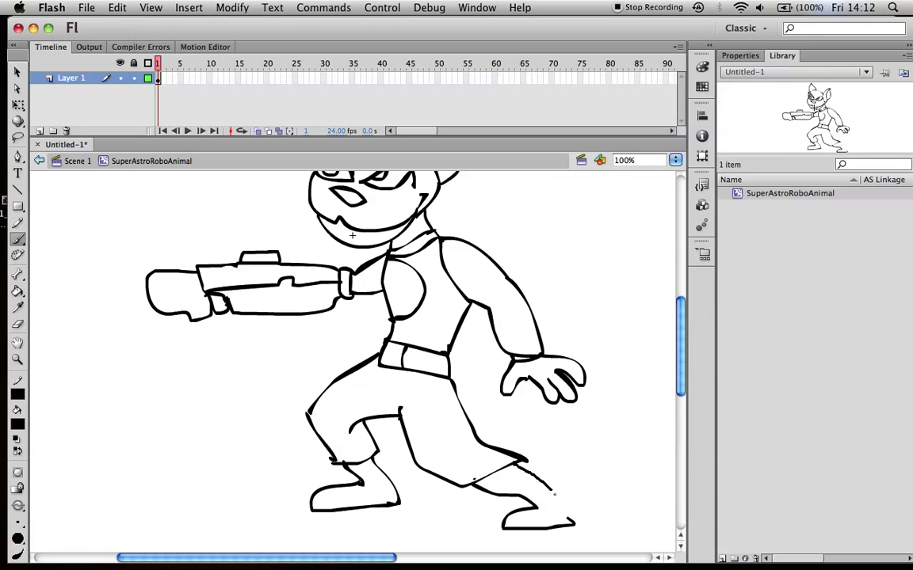
# Erase the cannon's rounded muzzle and redraw it as a shorter, squared-off front section.
pyautogui.moveTo(680, 384); pyautogui.dragTo(682, 362)
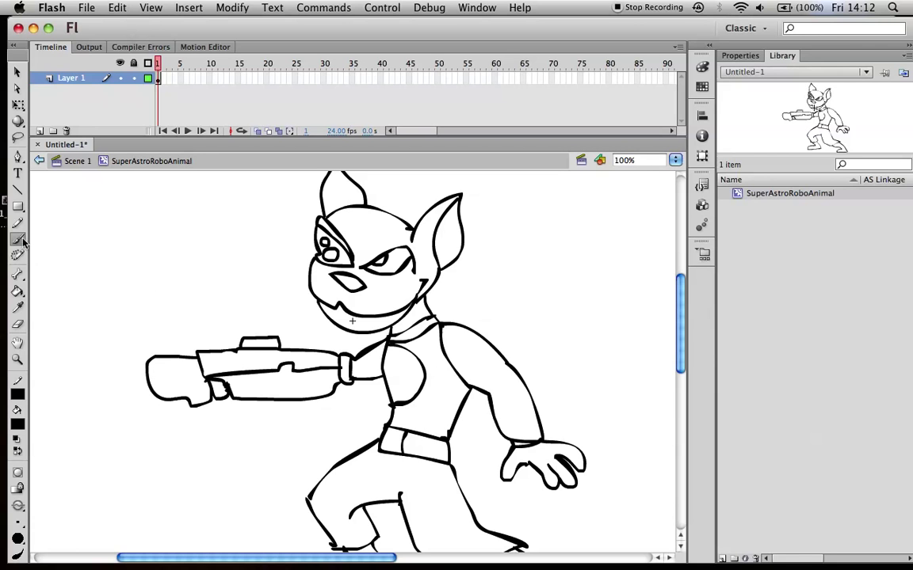
pyautogui.click(18, 324)
pyautogui.moveTo(149, 361)
pyautogui.mouseDown()
pyautogui.moveTo(157, 400)
pyautogui.moveTo(172, 380)
pyautogui.moveTo(180, 383)
pyautogui.moveTo(196, 365)
pyautogui.mouseUp()
pyautogui.moveTo(209, 400); pyautogui.dragTo(167, 393)
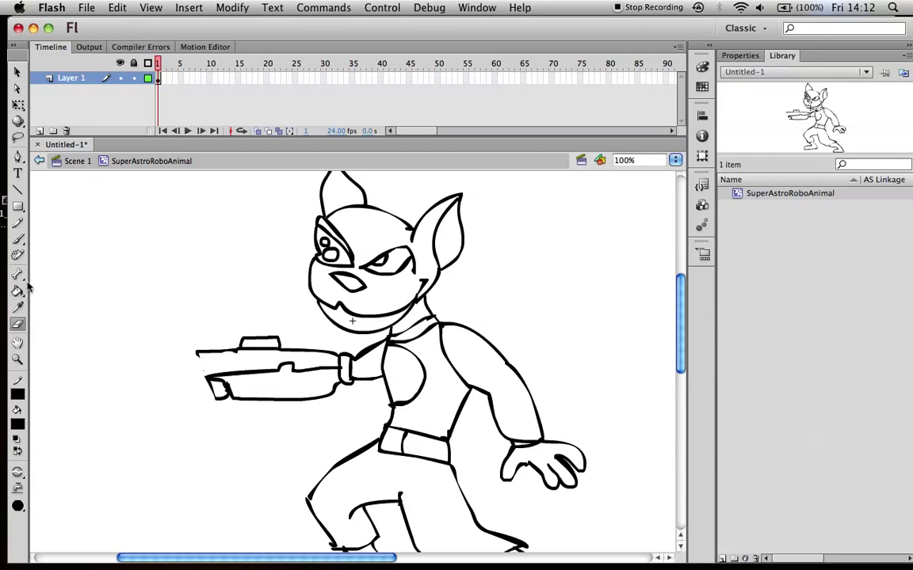
pyautogui.click(18, 239)
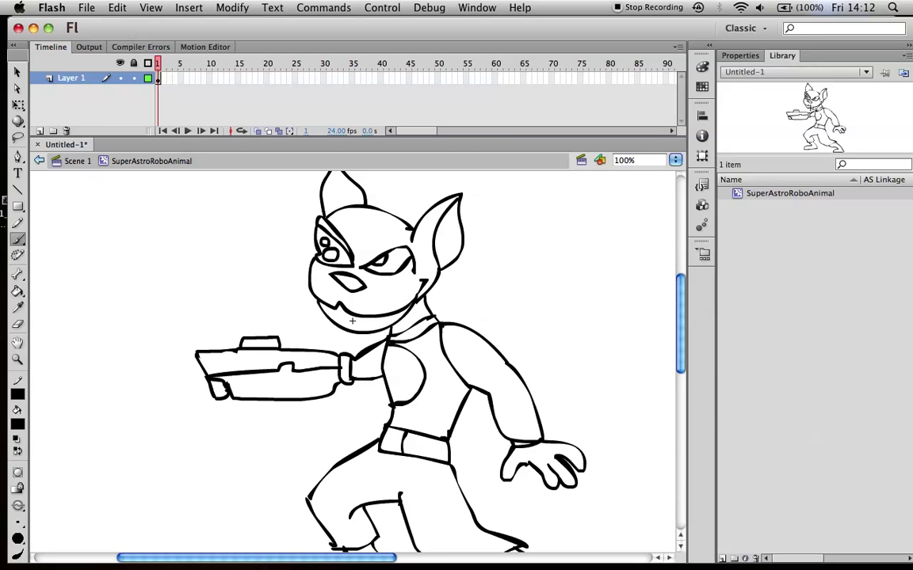
pyautogui.moveTo(195, 355)
pyautogui.mouseDown()
pyautogui.moveTo(173, 357)
pyautogui.moveTo(174, 379)
pyautogui.moveTo(184, 395)
pyautogui.moveTo(207, 393)
pyautogui.mouseUp()
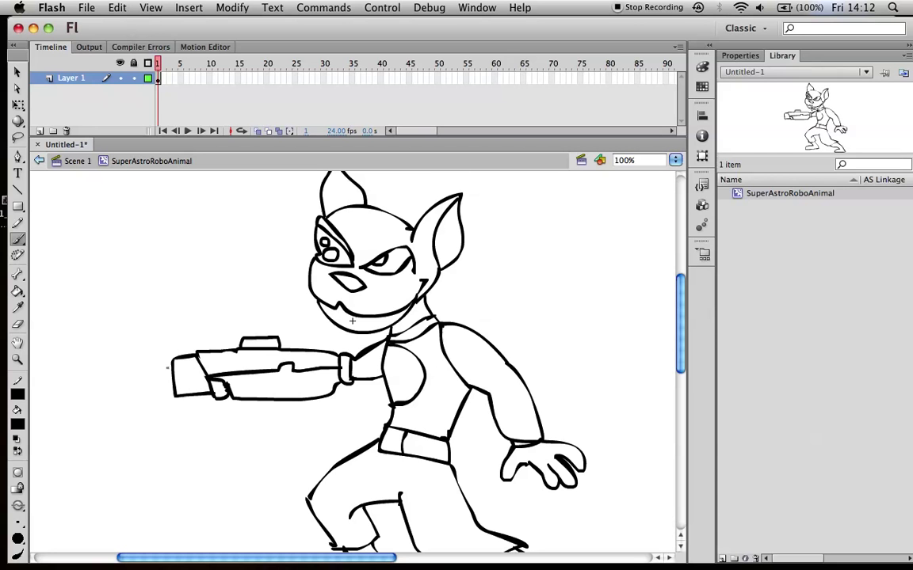
# Brush a flame-shaped blast with jagged tips and a rounded base in front of the cannon's muzzle.
pyautogui.moveTo(169, 366)
pyautogui.mouseDown()
pyautogui.moveTo(149, 347)
pyautogui.moveTo(87, 358)
pyautogui.mouseUp()
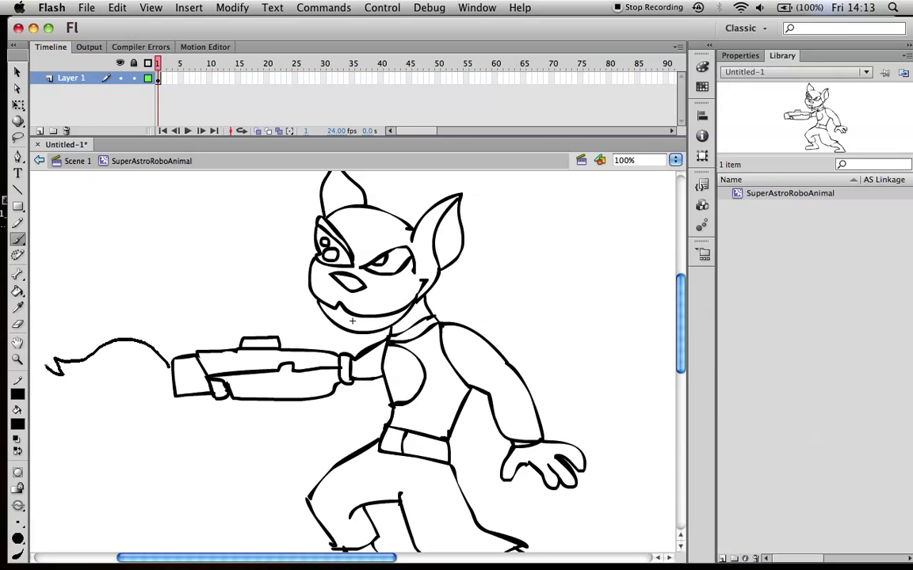
pyautogui.moveTo(36, 343)
pyautogui.mouseDown()
pyautogui.moveTo(45, 380)
pyautogui.moveTo(68, 398)
pyautogui.moveTo(128, 412)
pyautogui.mouseUp()
pyautogui.moveTo(150, 334); pyautogui.dragTo(71, 360)
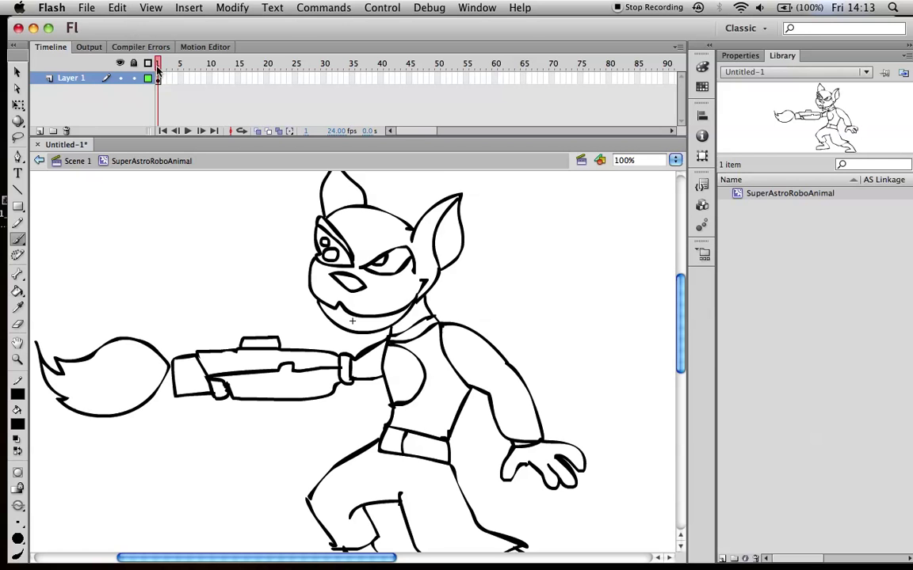
pyautogui.click(176, 8)
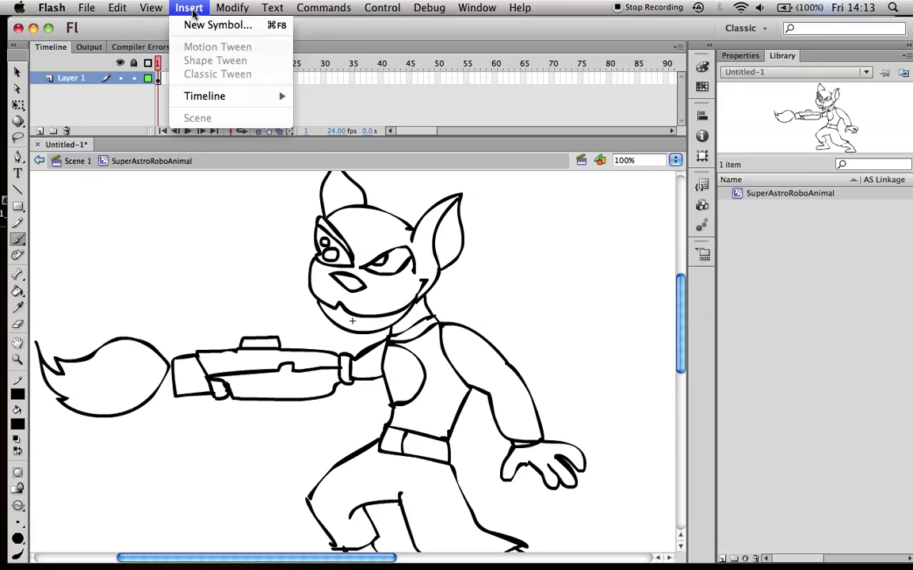
pyautogui.moveTo(202, 96)
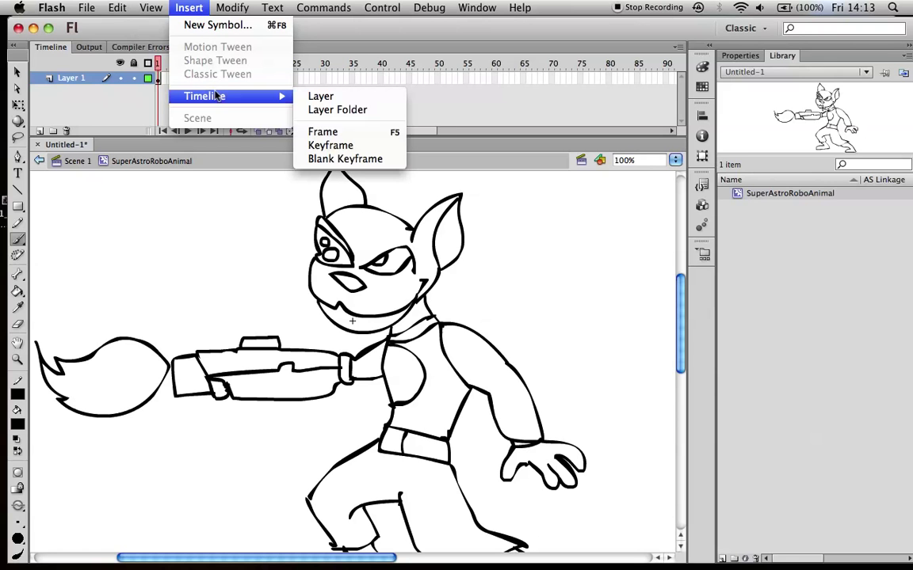
pyautogui.click(322, 132)
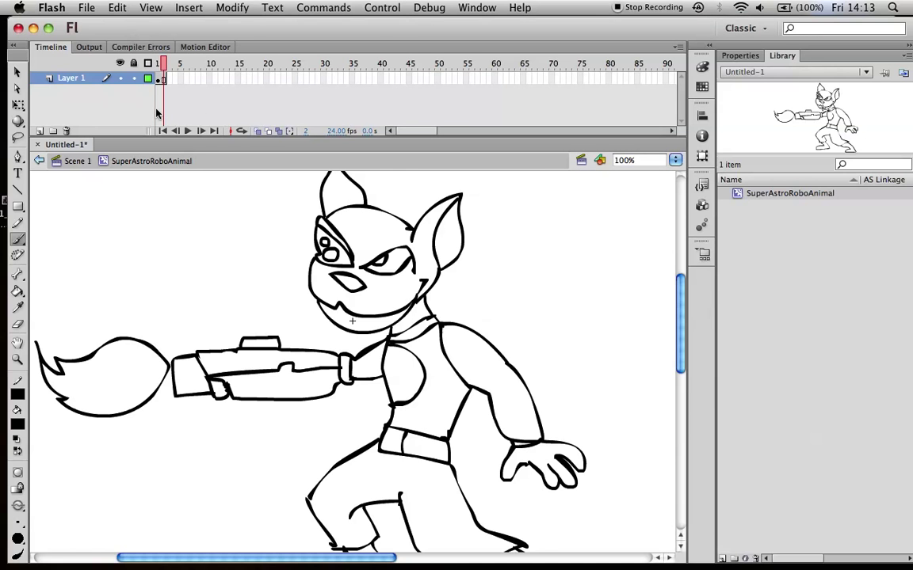
pyautogui.press('super+z')
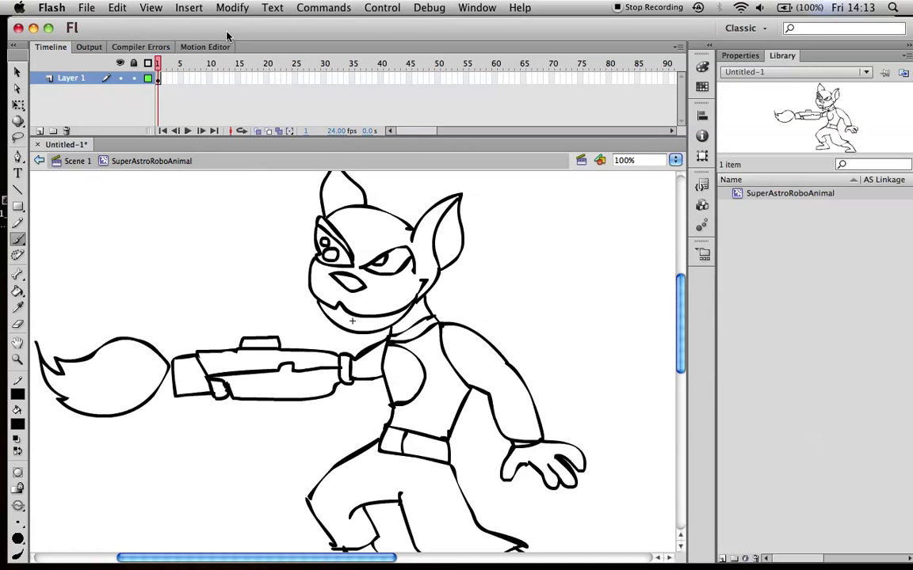
# Insert a keyframe at frame 2 that carries over the full character and flame drawing.
pyautogui.click(179, 10)
pyautogui.moveTo(199, 92)
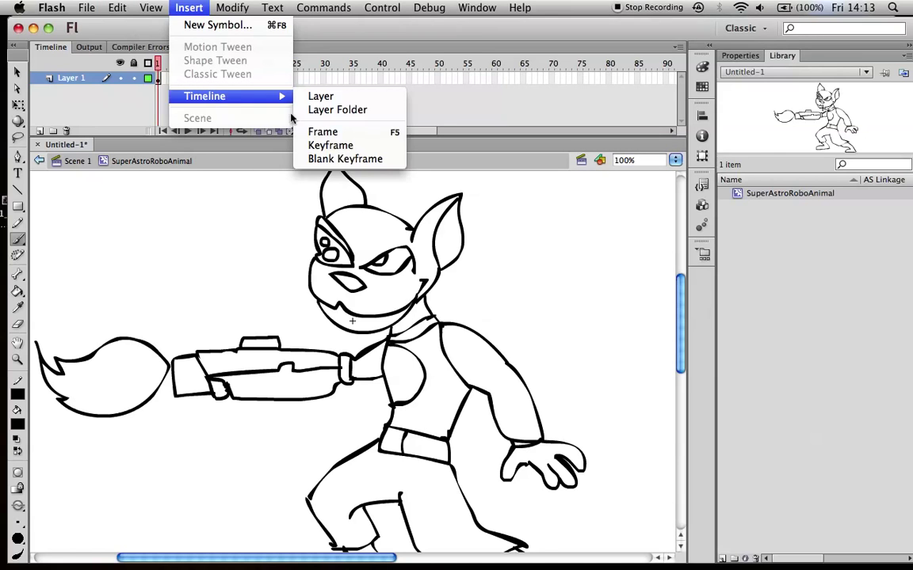
pyautogui.click(330, 145)
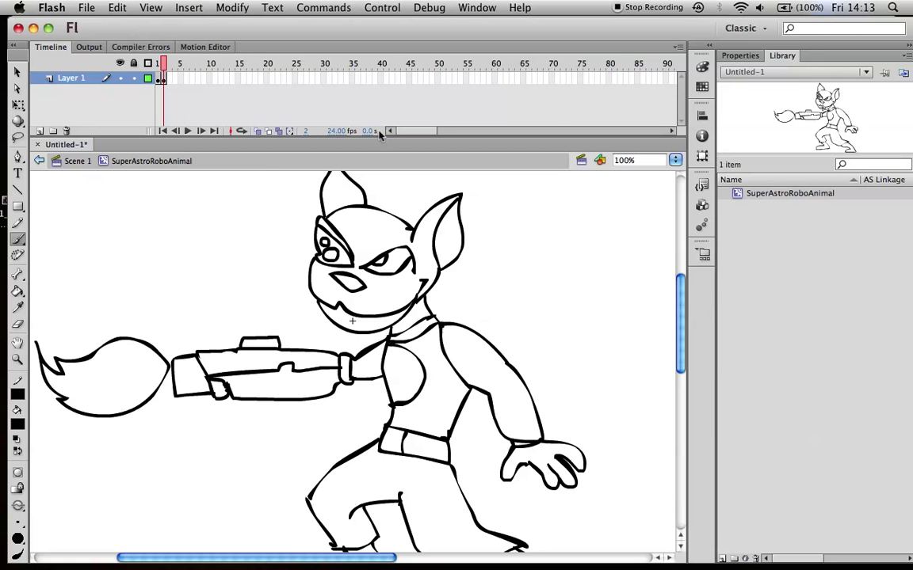
pyautogui.click(162, 78)
pyautogui.click(268, 131)
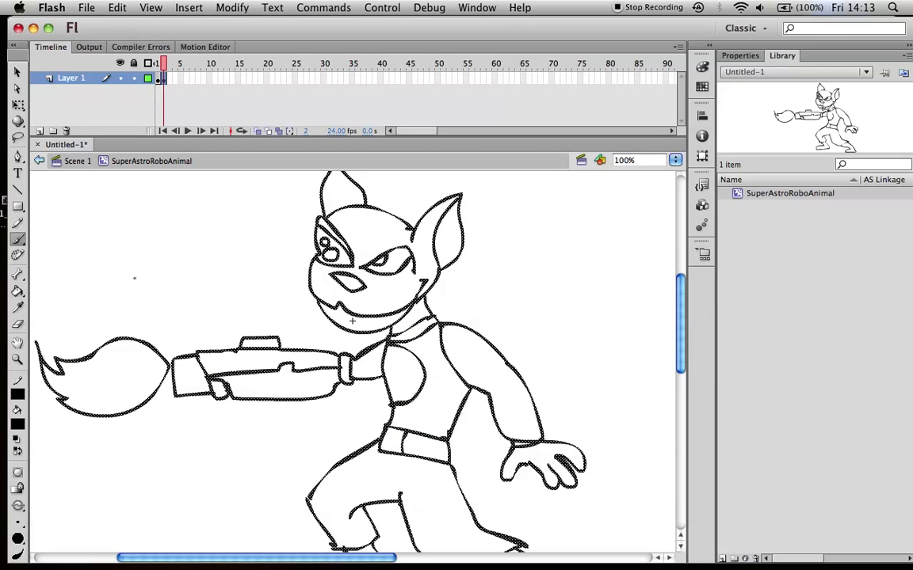
pyautogui.click(162, 64)
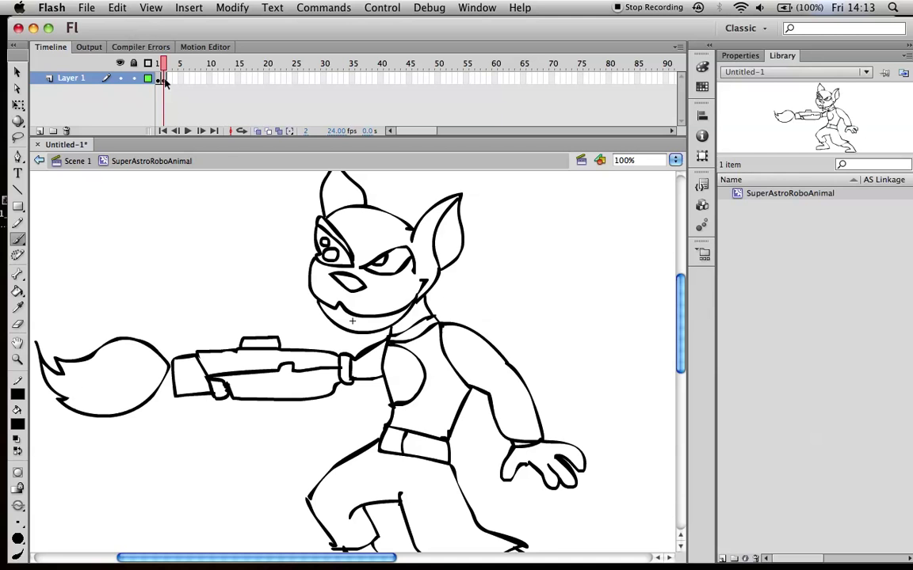
pyautogui.click(164, 79)
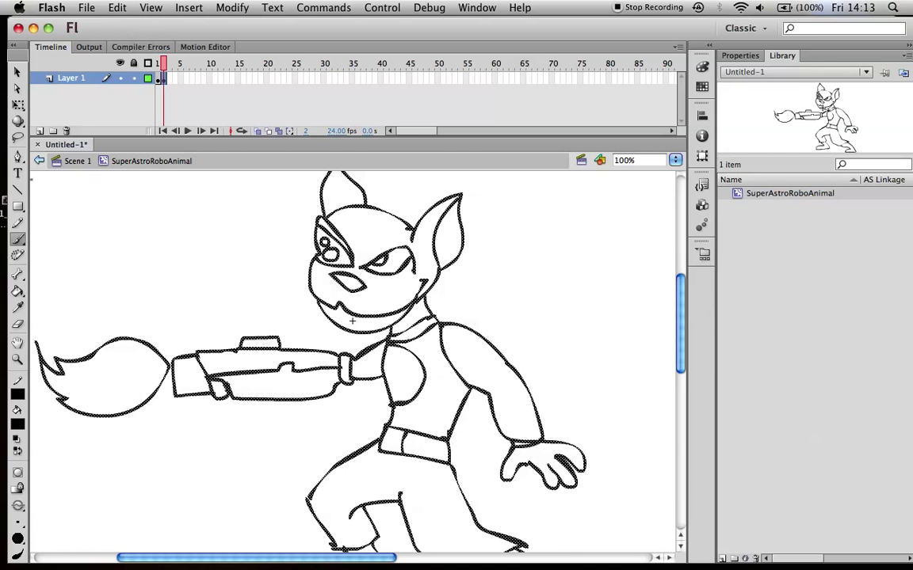
# Erase the flame in frame 2 and redraw it with a rounder body and raised tips, using onion skin outlines as a guide.
pyautogui.click(19, 325)
pyautogui.moveTo(69, 406)
pyautogui.mouseDown()
pyautogui.moveTo(48, 380)
pyautogui.moveTo(47, 337)
pyautogui.moveTo(73, 337)
pyautogui.moveTo(114, 414)
pyautogui.moveTo(162, 379)
pyautogui.moveTo(161, 352)
pyautogui.moveTo(135, 330)
pyautogui.moveTo(83, 368)
pyautogui.mouseUp()
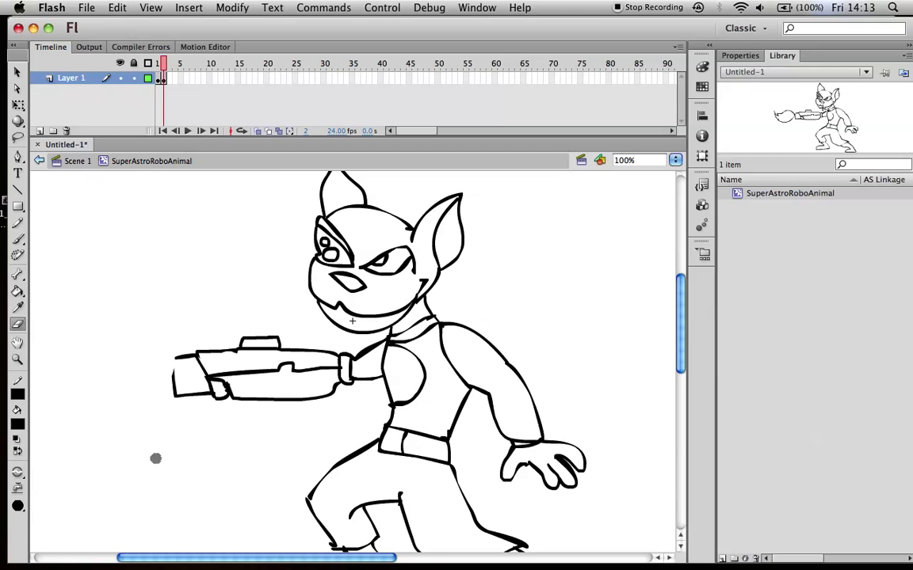
pyautogui.click(268, 133)
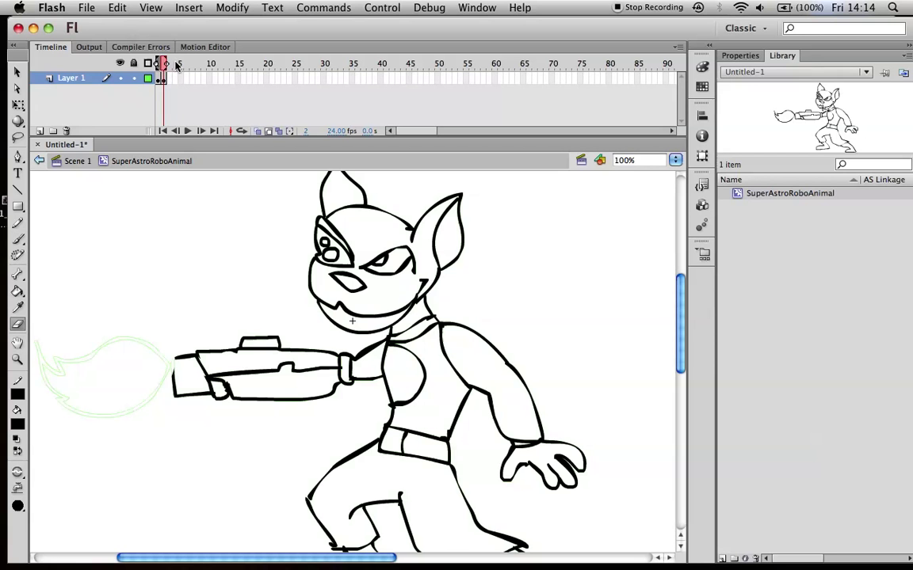
pyautogui.click(163, 82)
pyautogui.click(171, 110)
pyautogui.moveTo(161, 65); pyautogui.dragTo(164, 72)
pyautogui.click(19, 240)
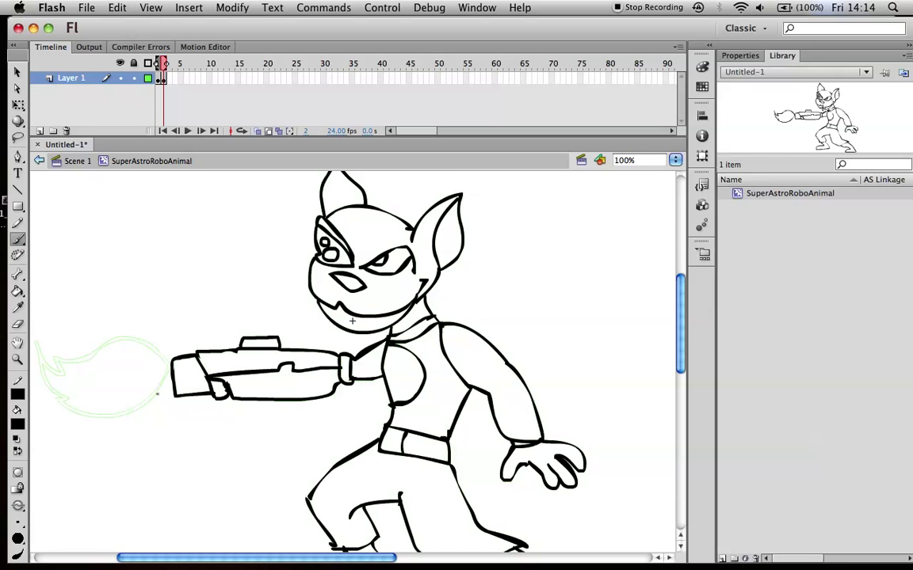
pyautogui.moveTo(168, 372)
pyautogui.mouseDown()
pyautogui.moveTo(126, 414)
pyautogui.moveTo(61, 405)
pyautogui.moveTo(43, 324)
pyautogui.moveTo(87, 361)
pyautogui.moveTo(78, 334)
pyautogui.moveTo(147, 341)
pyautogui.mouseUp()
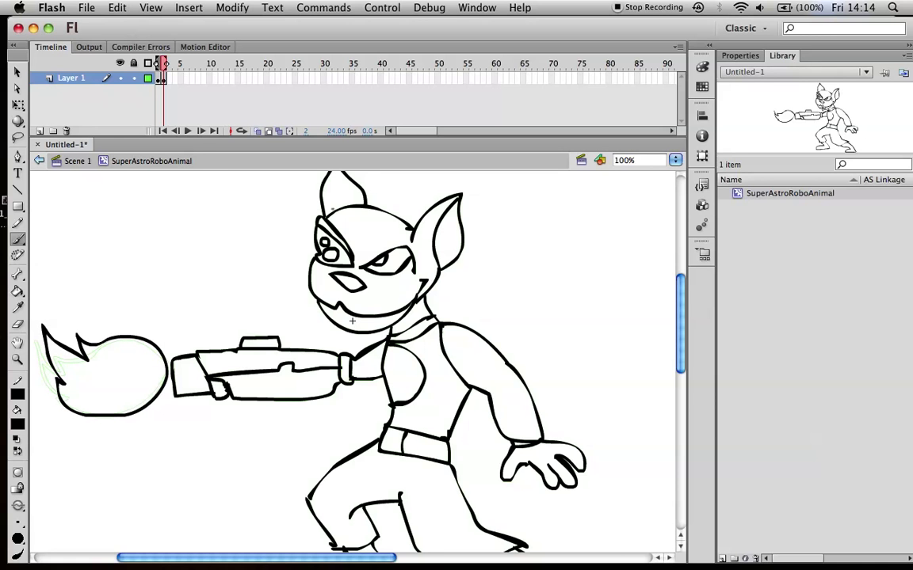
# Erase the pupil of the character's right-hand eye in frame 2 and draw a half-closed eyelid line across it.
pyautogui.click(17, 323)
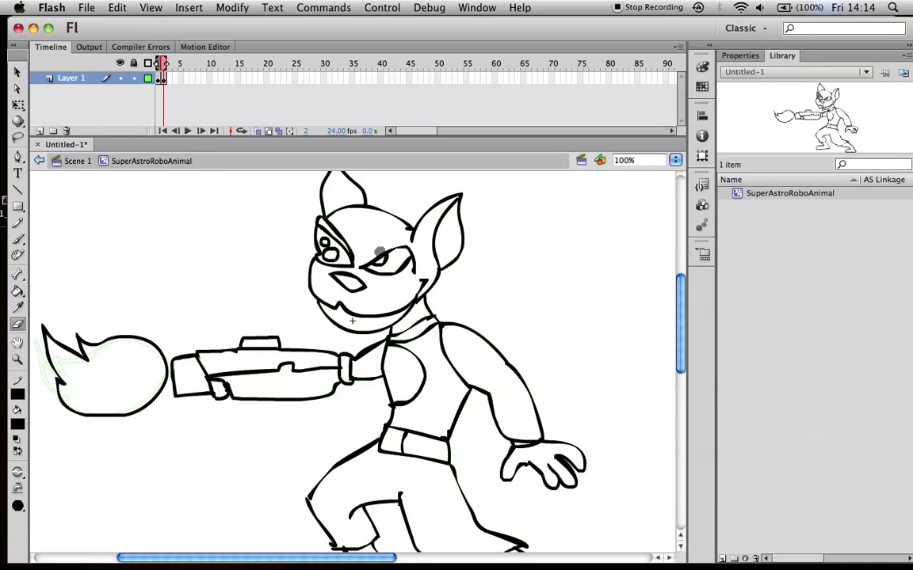
pyautogui.moveTo(394, 266); pyautogui.dragTo(385, 265)
pyautogui.click(17, 238)
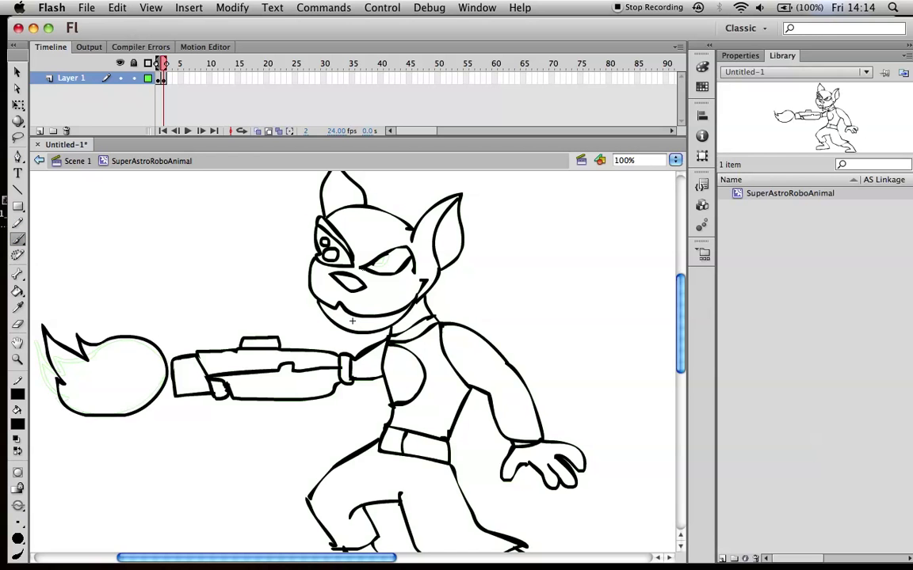
pyautogui.moveTo(363, 267); pyautogui.dragTo(410, 256)
# Insert a keyframe at frame 3 and narrow the onion skin range to that frame.
pyautogui.click(188, 8)
pyautogui.moveTo(214, 95)
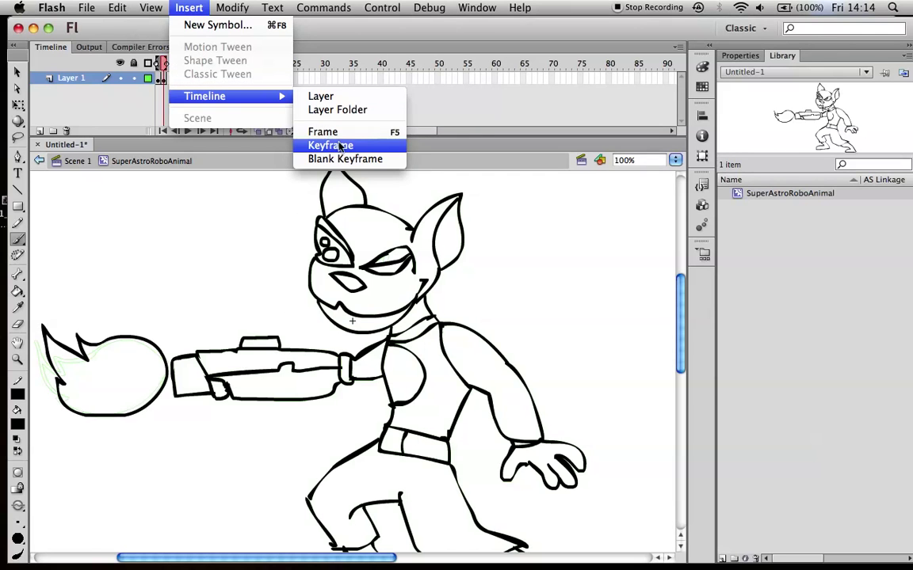
pyautogui.click(341, 147)
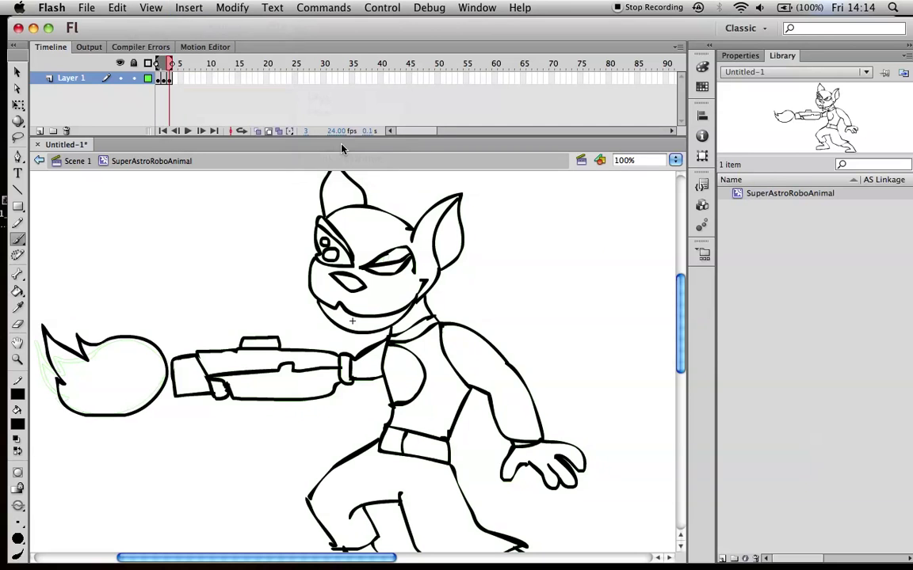
pyautogui.click(168, 78)
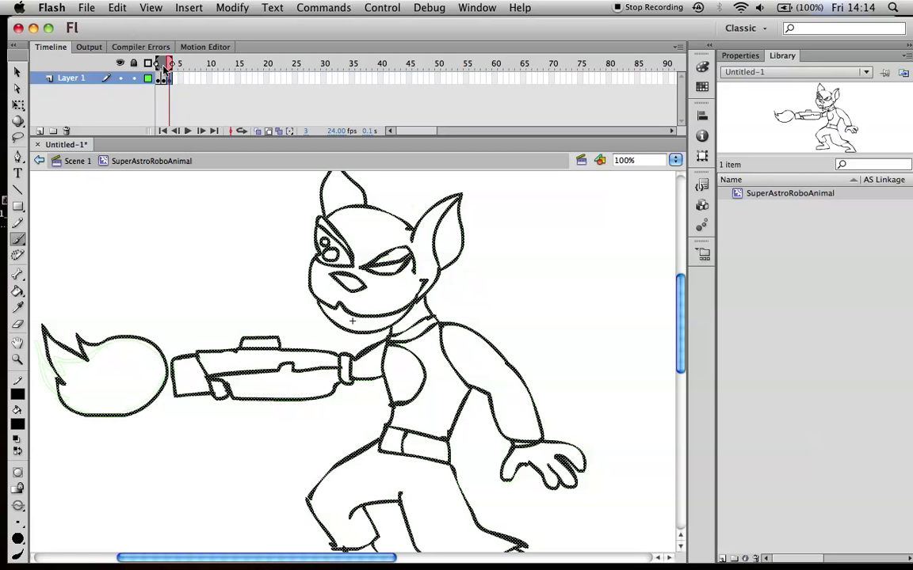
pyautogui.moveTo(157, 63); pyautogui.dragTo(171, 64)
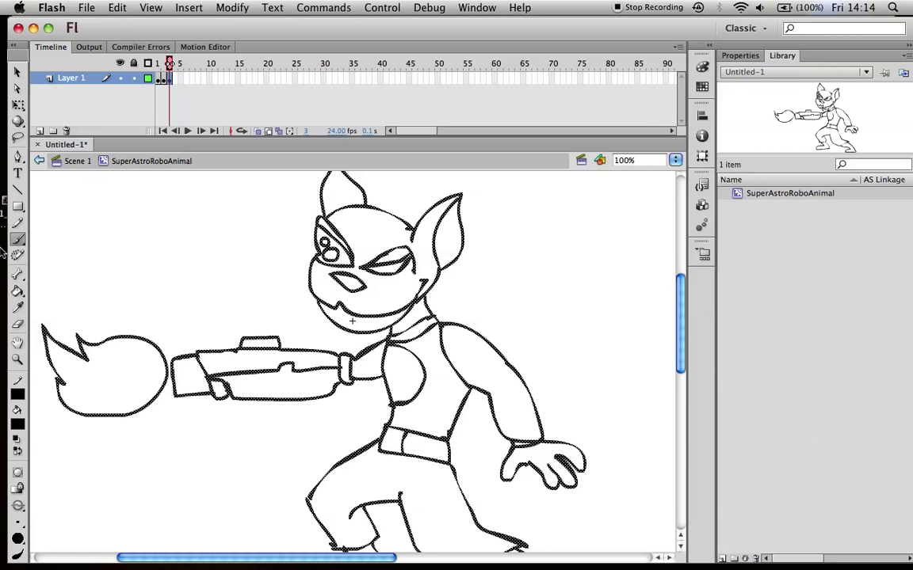
# Erase the flame and the eyelid line inside the right-hand eye in frame 3.
pyautogui.click(17, 324)
pyautogui.moveTo(67, 358)
pyautogui.mouseDown()
pyautogui.moveTo(47, 312)
pyautogui.moveTo(69, 350)
pyautogui.moveTo(83, 333)
pyautogui.moveTo(113, 374)
pyautogui.moveTo(109, 417)
pyautogui.moveTo(79, 413)
pyautogui.moveTo(132, 414)
pyautogui.moveTo(136, 399)
pyautogui.moveTo(155, 391)
pyautogui.moveTo(160, 365)
pyautogui.moveTo(155, 341)
pyautogui.moveTo(125, 336)
pyautogui.moveTo(107, 354)
pyautogui.moveTo(81, 325)
pyautogui.moveTo(143, 358)
pyautogui.moveTo(139, 335)
pyautogui.moveTo(162, 375)
pyautogui.mouseUp()
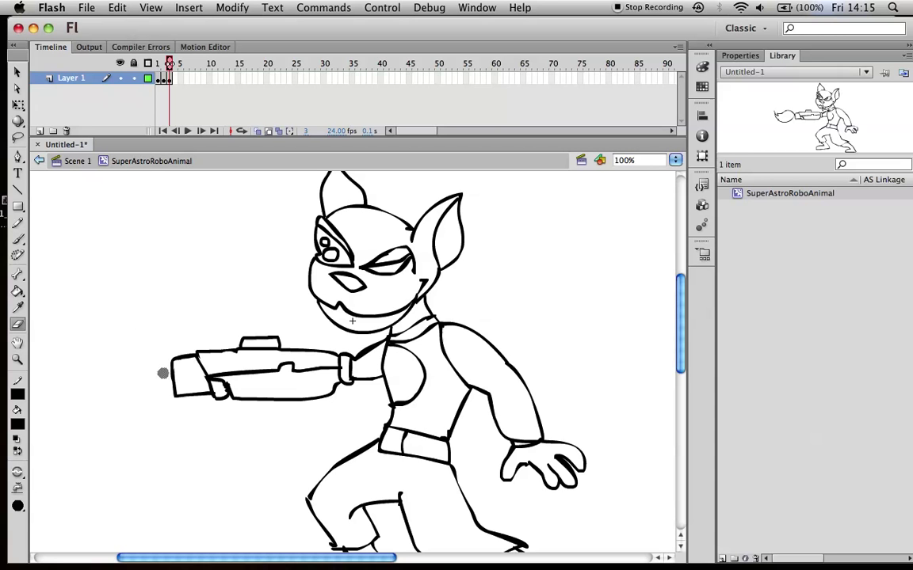
pyautogui.moveTo(394, 264)
pyautogui.mouseDown()
pyautogui.moveTo(400, 260)
pyautogui.moveTo(383, 267)
pyautogui.moveTo(402, 258)
pyautogui.moveTo(389, 263)
pyautogui.mouseUp()
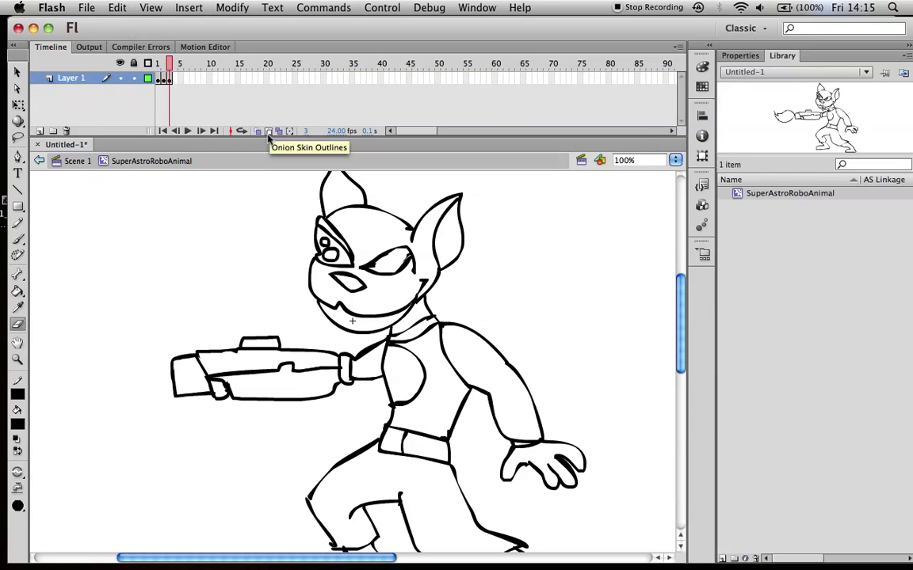
# With frame 2 shown as onion skin outlines, redraw the eye's pupil and a taller, upward-curling flame in frame 3.
pyautogui.moveTo(170, 62)
pyautogui.mouseDown()
pyautogui.moveTo(159, 63)
pyautogui.moveTo(161, 77)
pyautogui.moveTo(171, 77)
pyautogui.mouseUp()
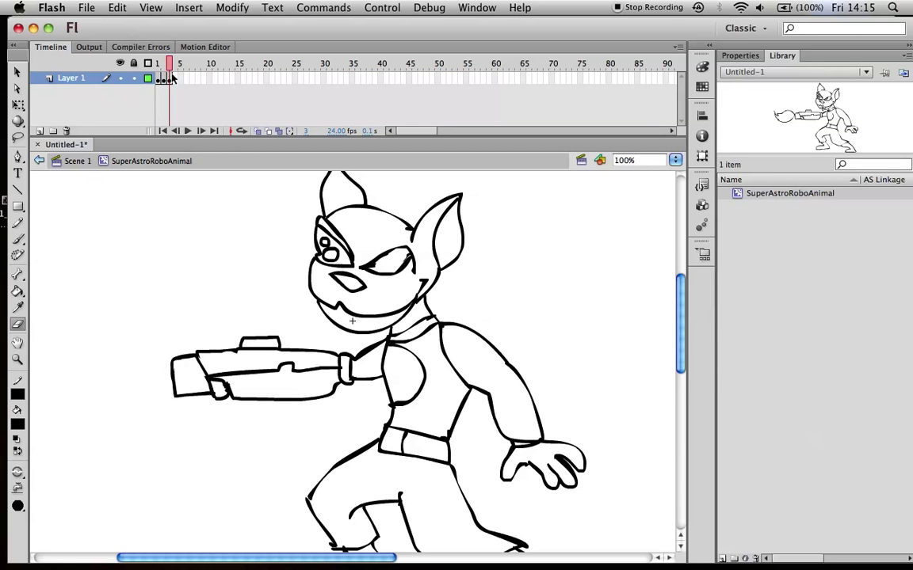
pyautogui.click(270, 133)
pyautogui.moveTo(167, 64); pyautogui.dragTo(163, 65)
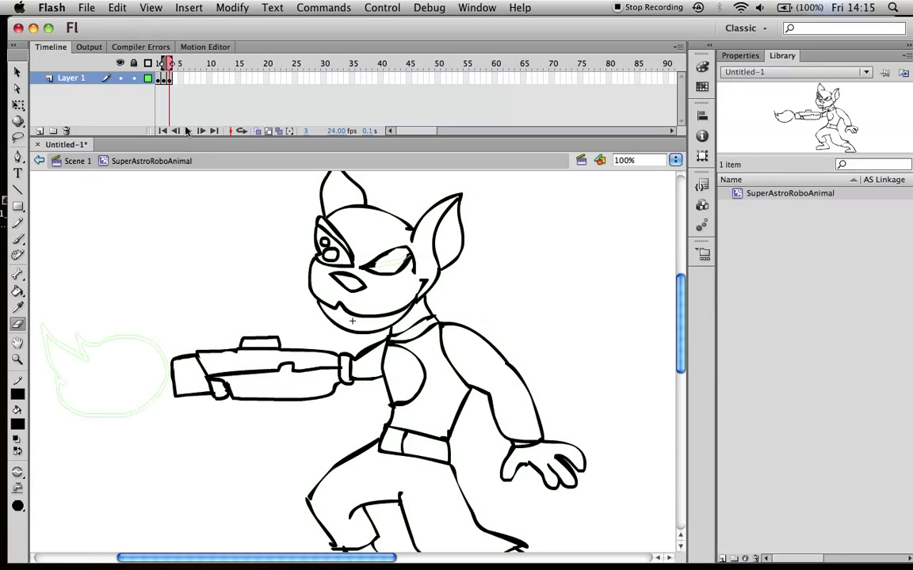
pyautogui.click(17, 223)
pyautogui.click(19, 240)
pyautogui.moveTo(372, 267); pyautogui.dragTo(387, 260)
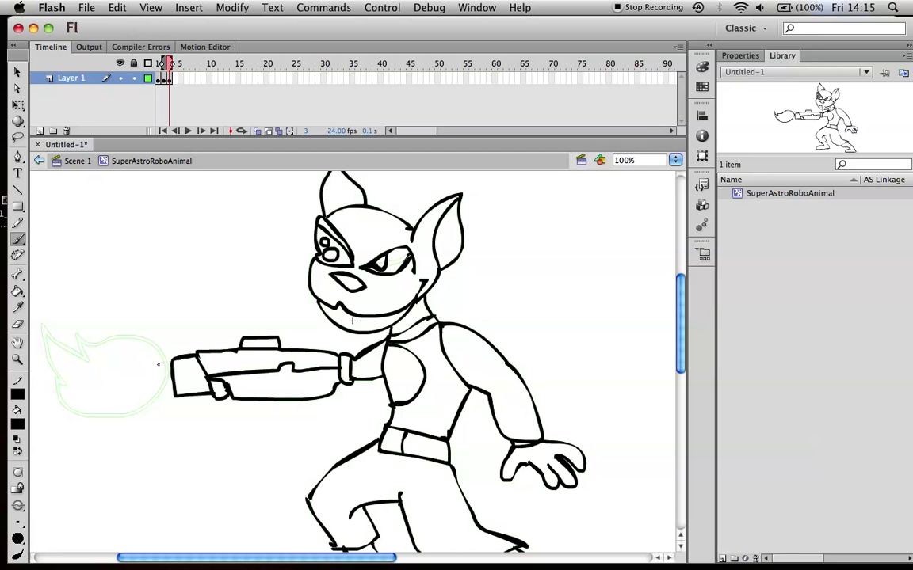
pyautogui.moveTo(168, 384)
pyautogui.mouseDown()
pyautogui.moveTo(137, 404)
pyautogui.moveTo(104, 404)
pyautogui.moveTo(83, 392)
pyautogui.moveTo(54, 334)
pyautogui.moveTo(57, 276)
pyautogui.moveTo(91, 324)
pyautogui.moveTo(99, 303)
pyautogui.moveTo(160, 348)
pyautogui.mouseUp()
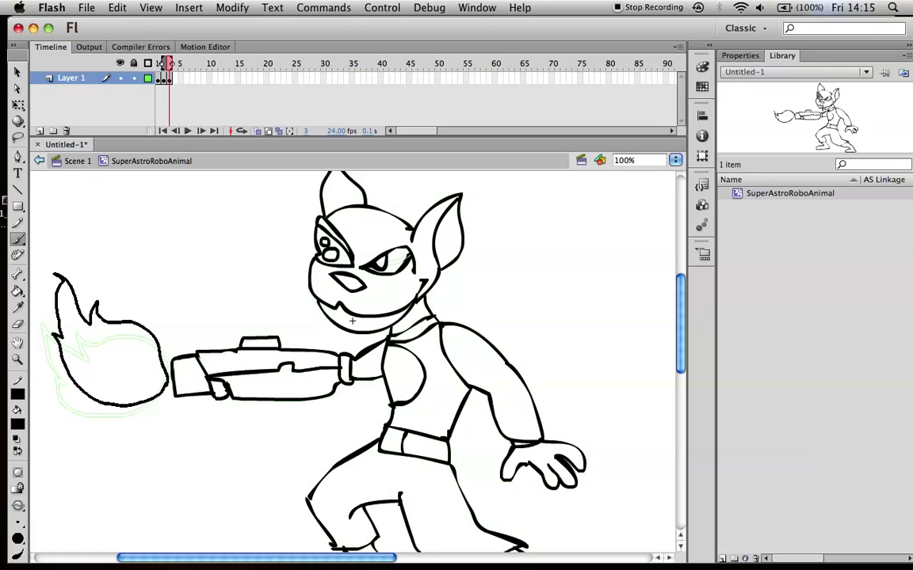
# Extend the onion skin range back to frame 1 and play the three-frame animation.
pyautogui.moveTo(162, 64); pyautogui.dragTo(152, 62)
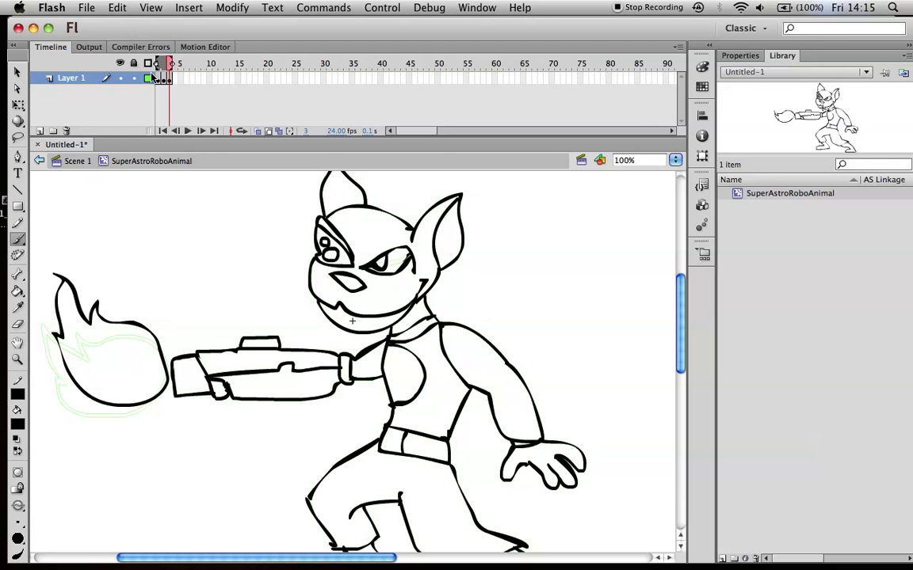
pyautogui.click(187, 131)
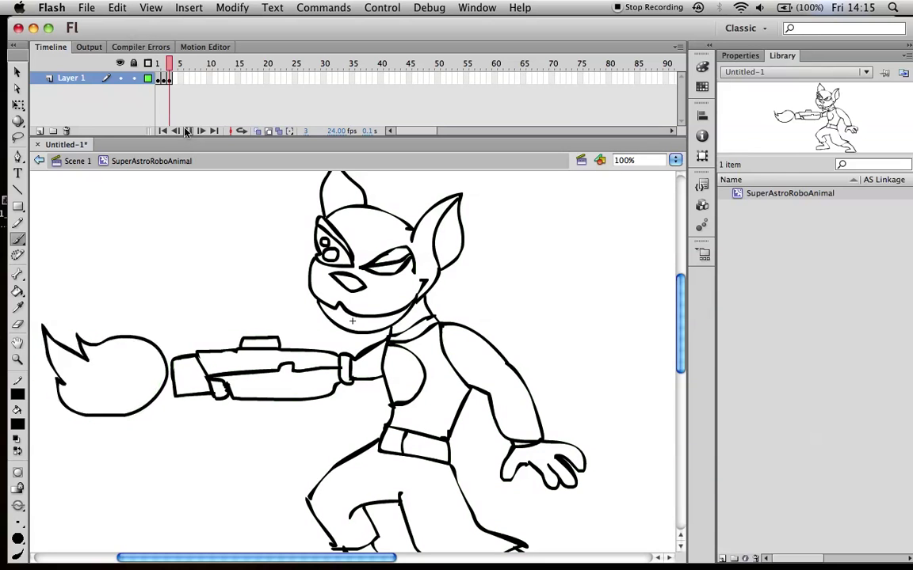
pyautogui.click(187, 131)
# Insert two frames after the first keyframe so the first drawing holds for three frames.
pyautogui.click(159, 80)
pyautogui.click(160, 80)
pyautogui.click(232, 8)
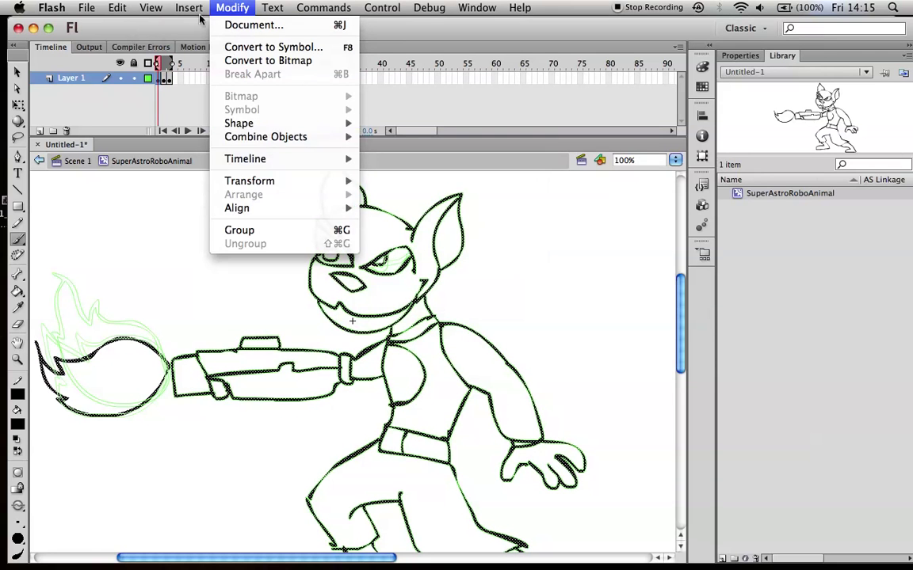
pyautogui.moveTo(189, 7)
pyautogui.moveTo(253, 96)
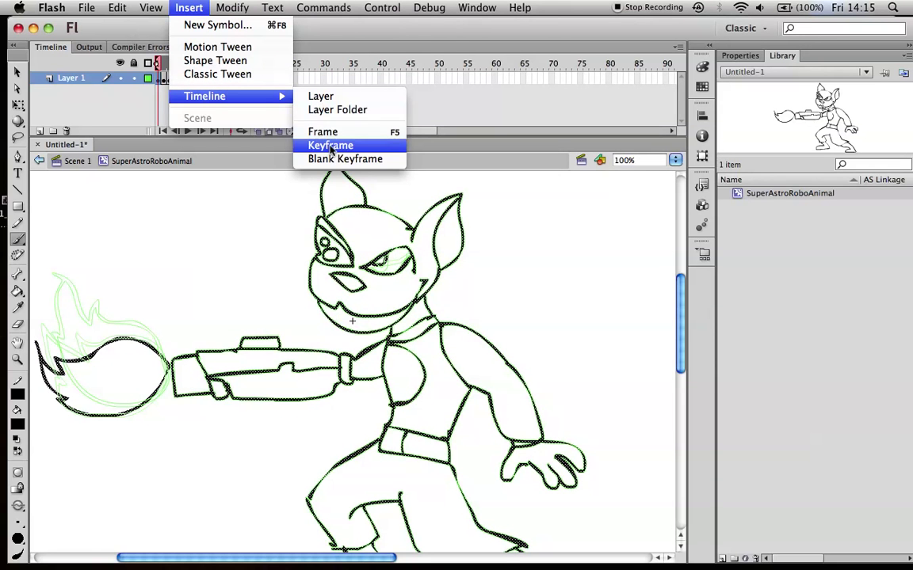
pyautogui.click(301, 131)
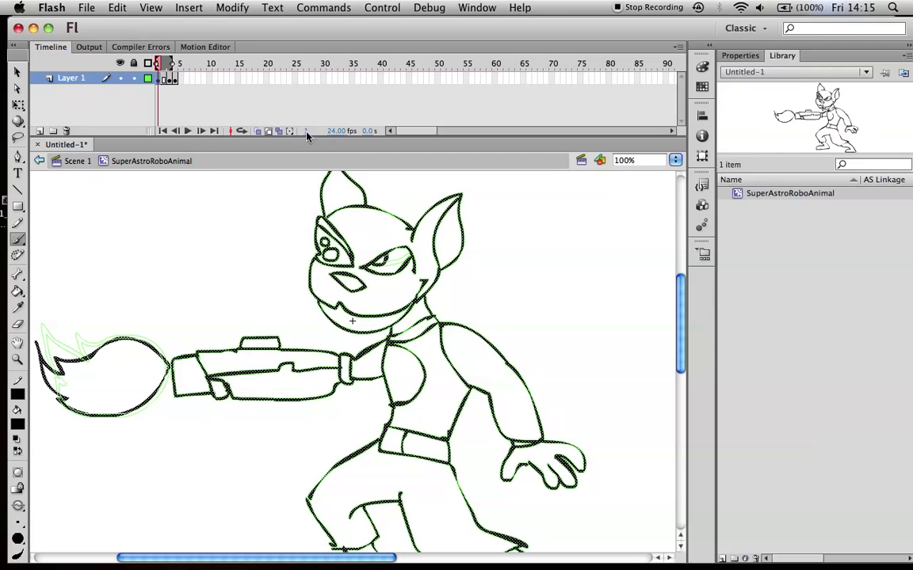
pyautogui.click(189, 7)
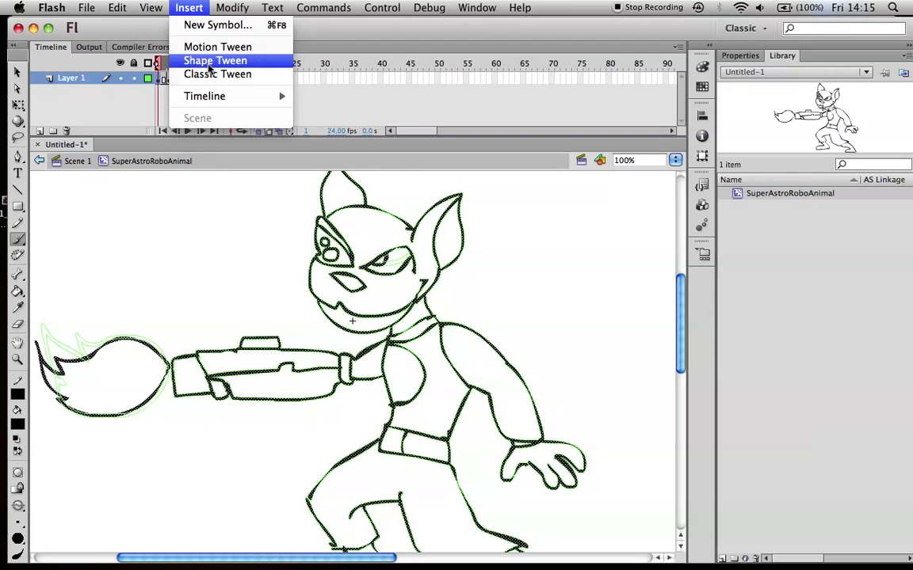
pyautogui.moveTo(253, 96)
pyautogui.click(301, 131)
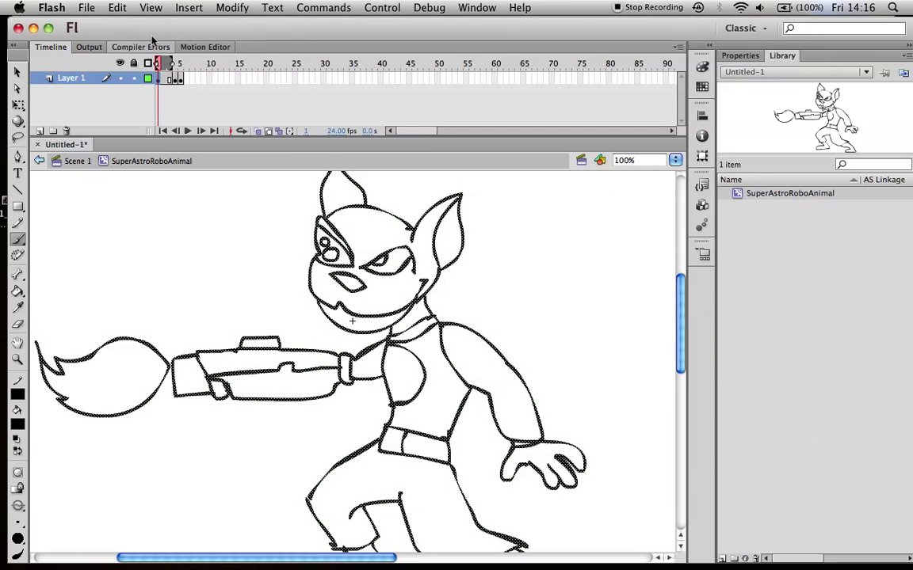
pyautogui.click(150, 7)
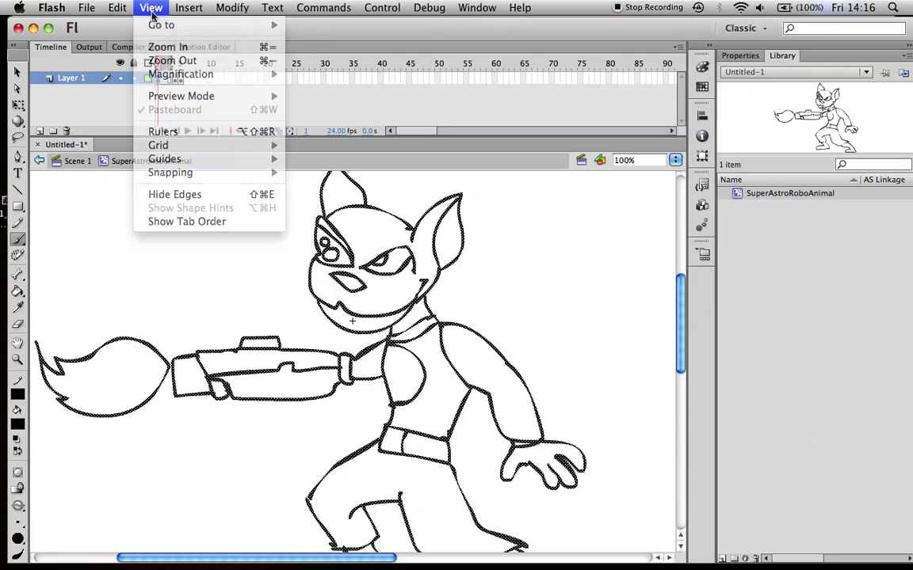
pyautogui.click(150, 7)
# Extend the second drawing, starting at frame 4, by inserting two more frames.
pyautogui.click(176, 77)
pyautogui.click(188, 7)
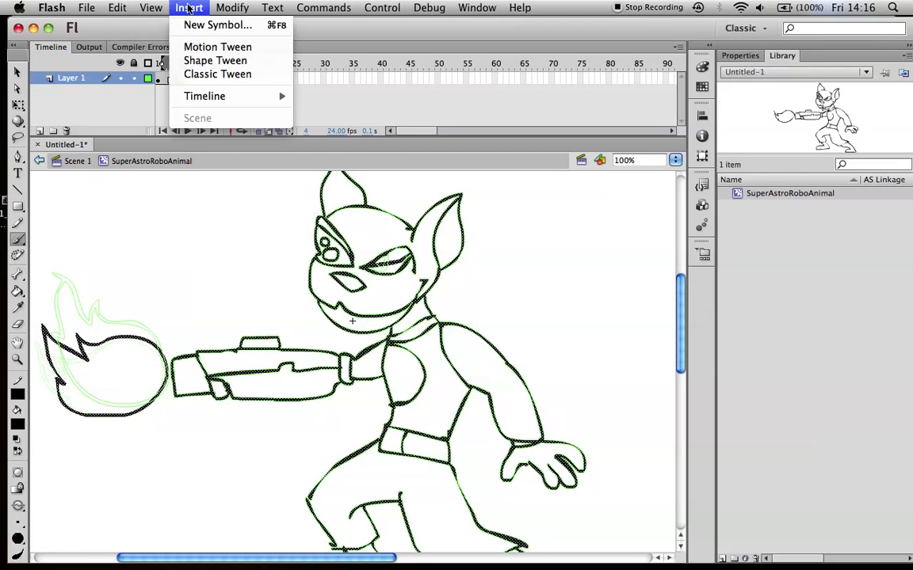
pyautogui.moveTo(261, 96)
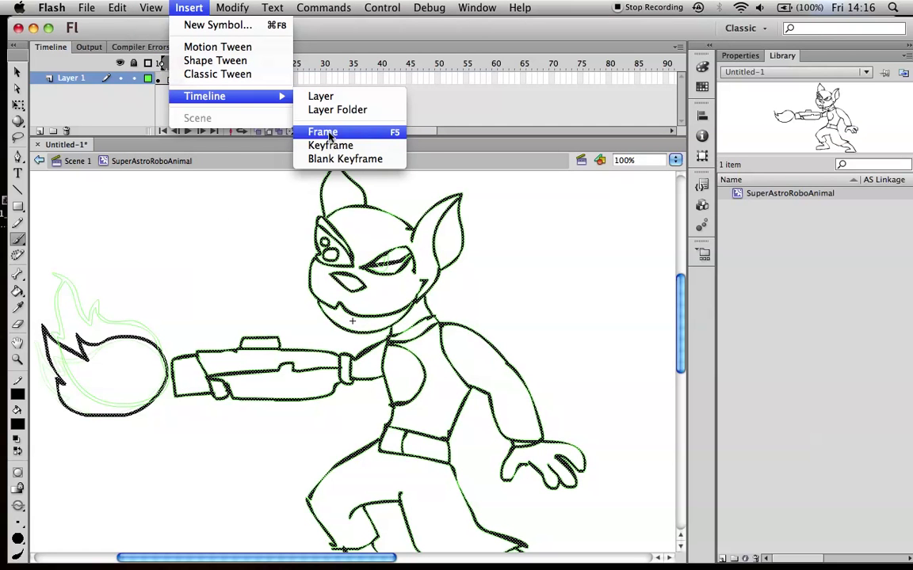
pyautogui.click(329, 133)
pyautogui.click(184, 10)
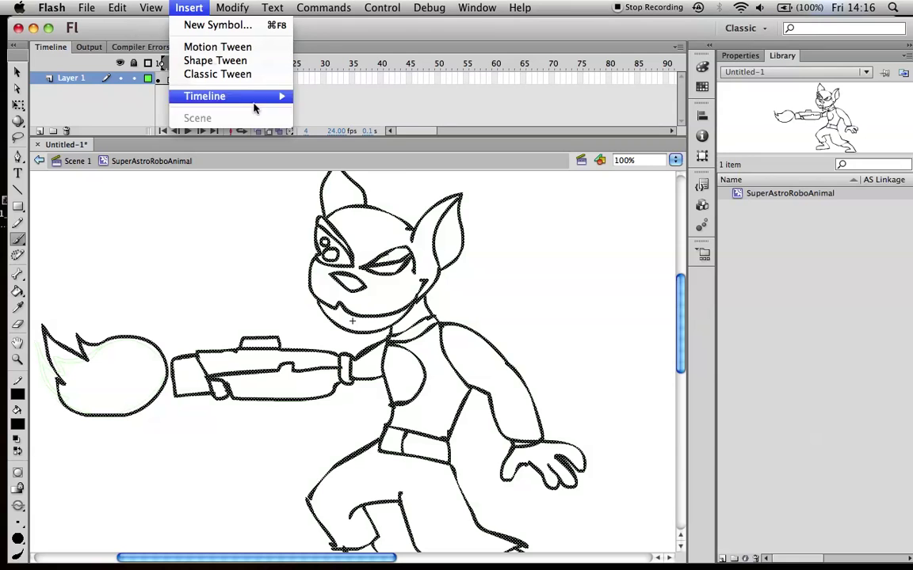
pyautogui.moveTo(257, 97)
pyautogui.click(325, 130)
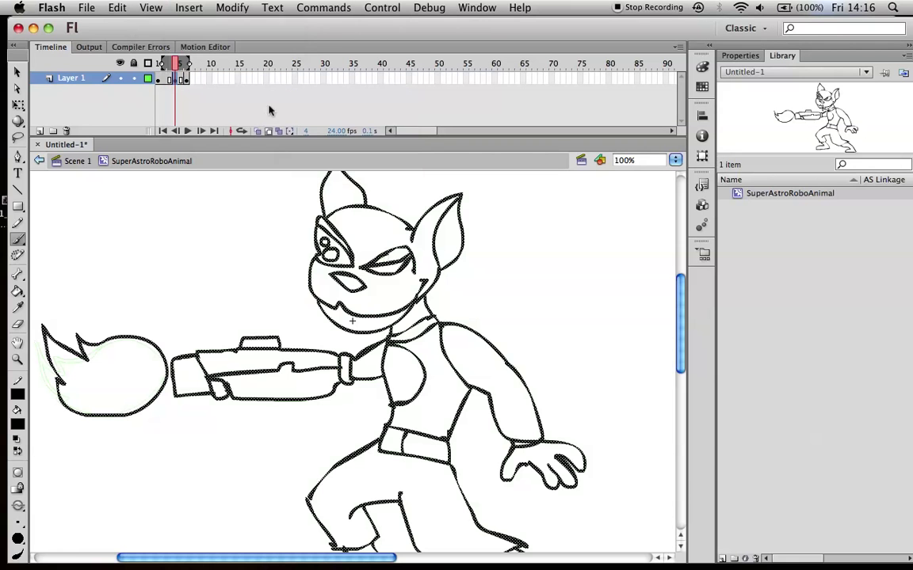
# Insert two frames after the keyframe at frame 7 to hold the third drawing through frame 9.
pyautogui.click(193, 79)
pyautogui.click(184, 9)
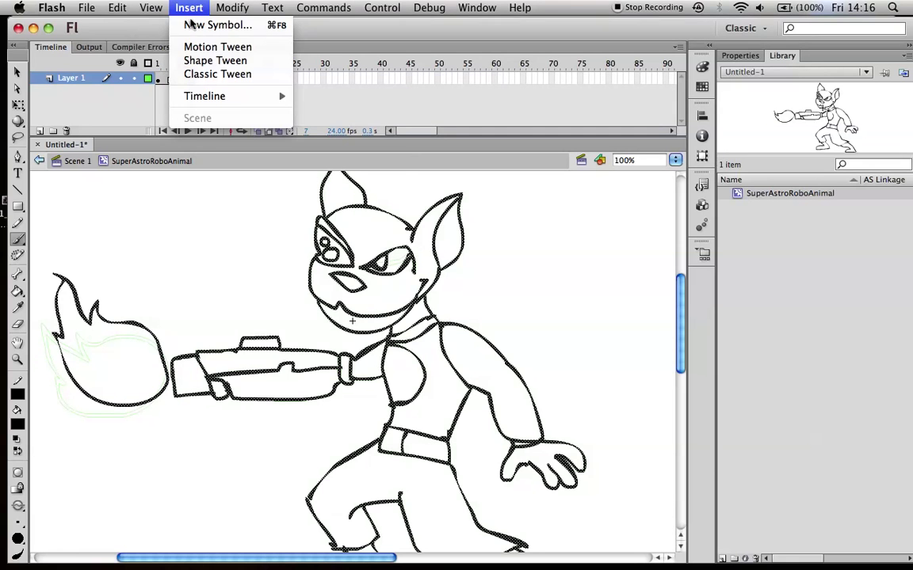
pyautogui.moveTo(234, 96)
pyautogui.click(326, 130)
pyautogui.click(191, 10)
pyautogui.moveTo(270, 97)
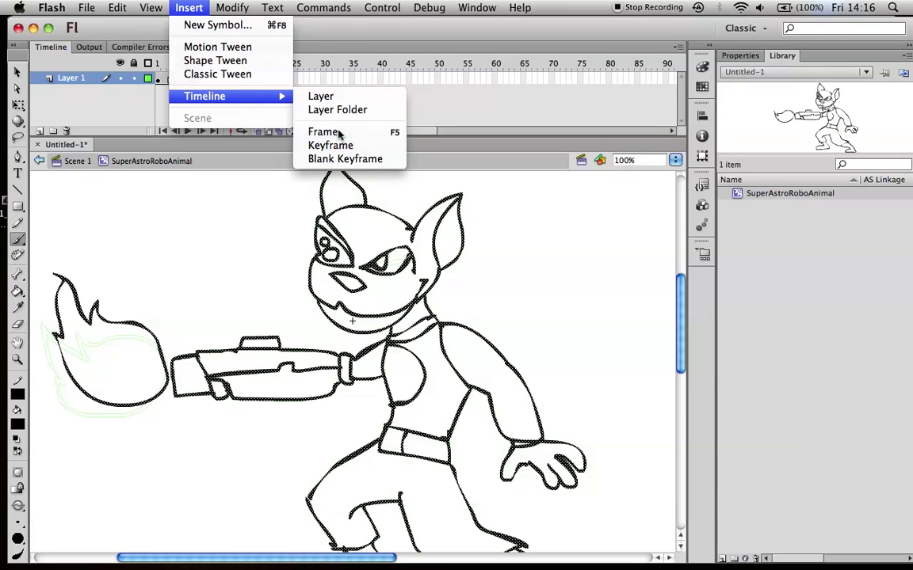
pyautogui.click(325, 131)
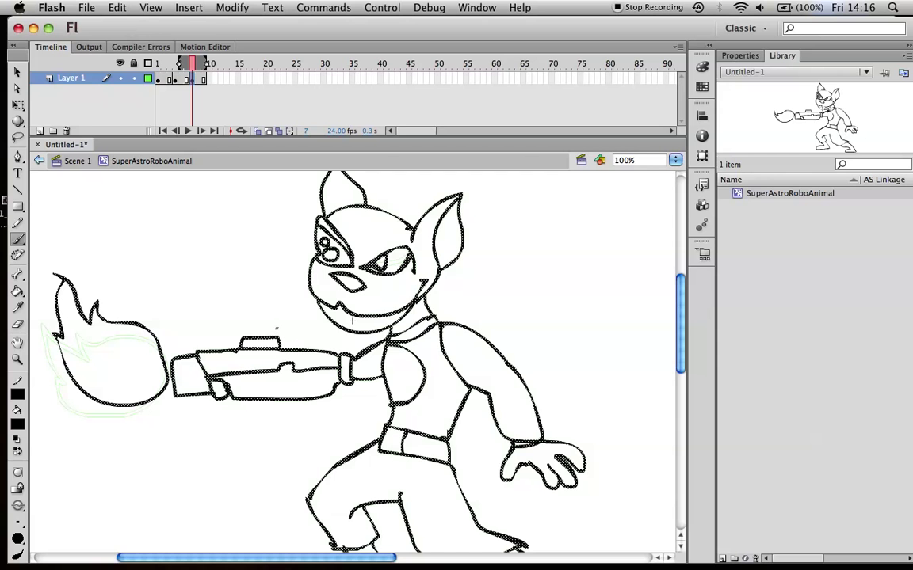
# Save the document as SuperAstroRoboAnimal.fla in the Documents folder.
pyautogui.press('super+s')
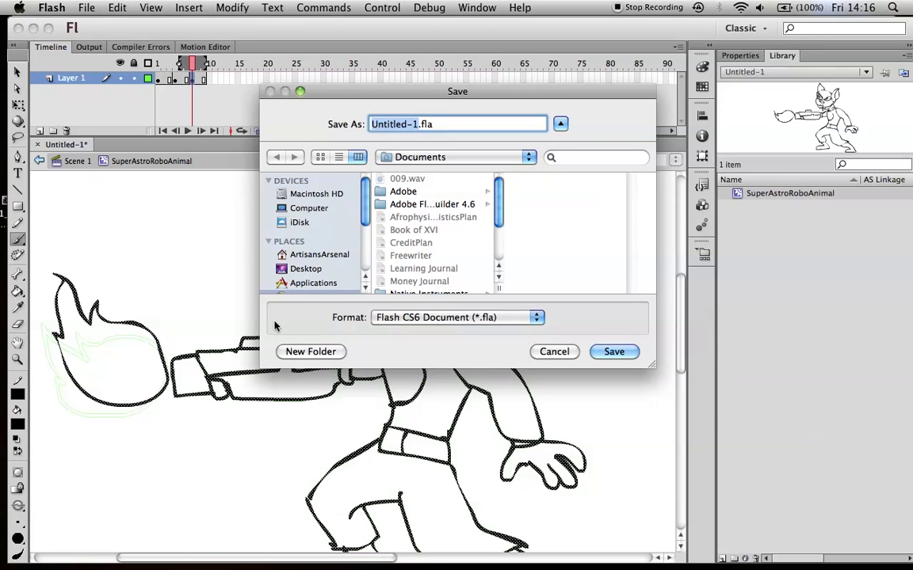
pyautogui.press('BackSpace')
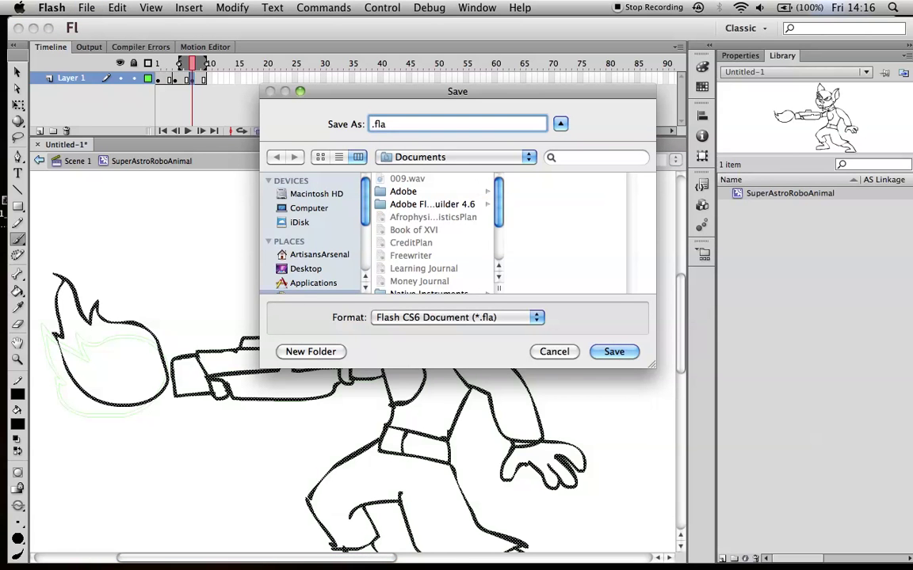
pyautogui.write('SuperAstroRoboAnimal')
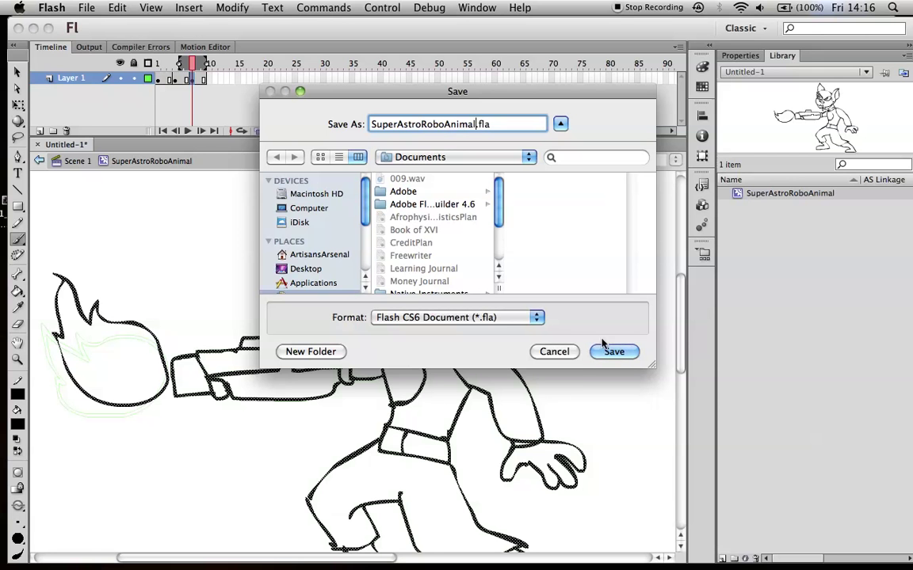
pyautogui.click(615, 351)
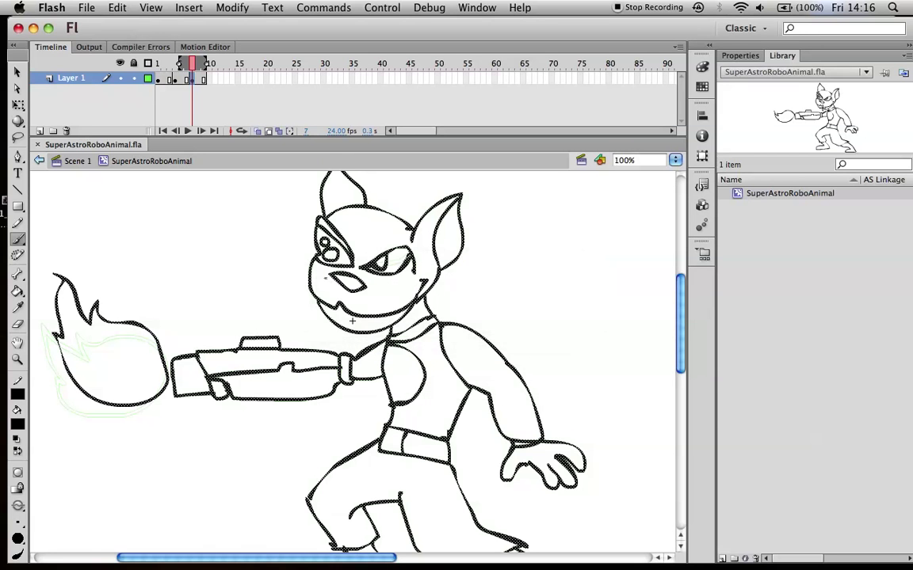
# Leave the animal's symbol, create a Movie Clip symbol named Enemigo, and return to Scene 1.
pyautogui.click(38, 160)
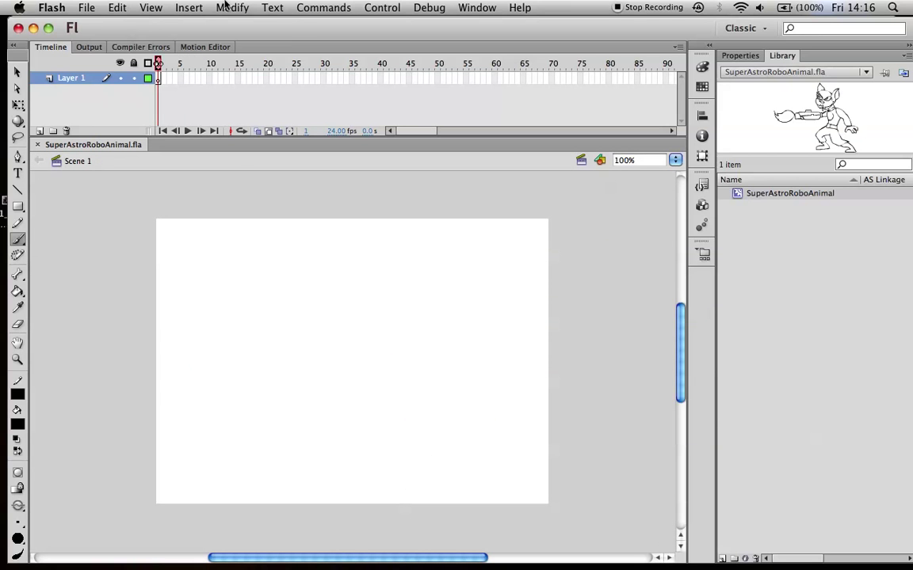
pyautogui.click(194, 7)
pyautogui.click(197, 27)
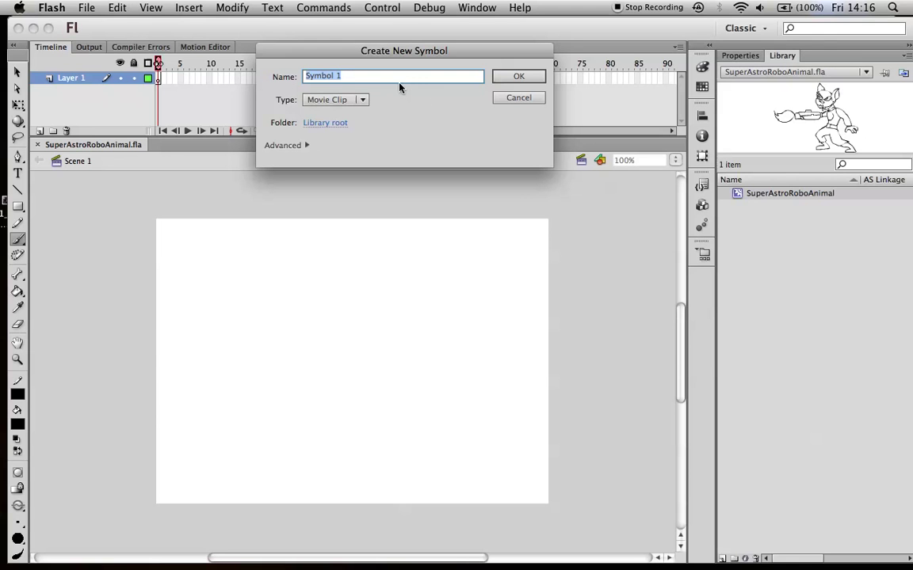
pyautogui.press('BackSpace')
pyautogui.write('Enemigo')
pyautogui.click(518, 80)
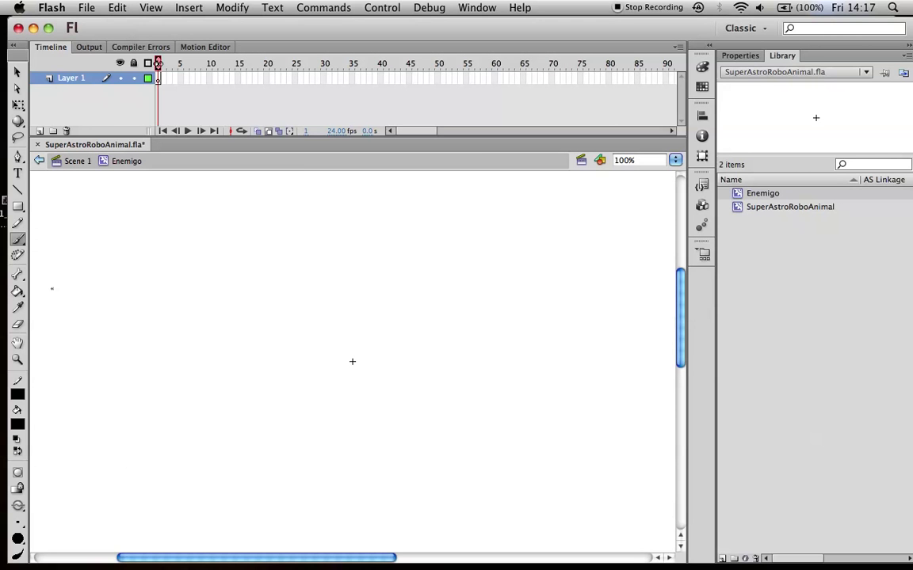
pyautogui.click(39, 161)
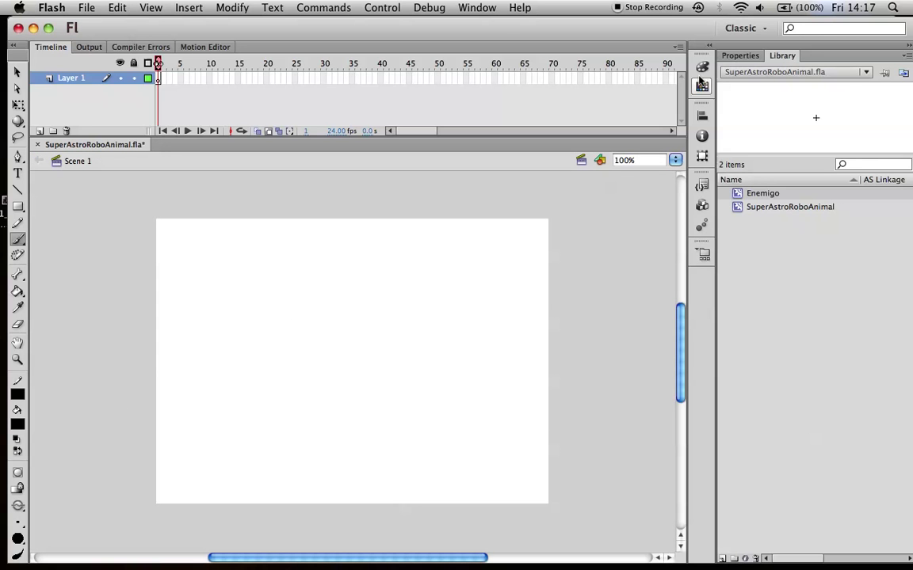
# Try black, medium grey and light grey as the stage colour.
pyautogui.click(740, 56)
pyautogui.click(777, 293)
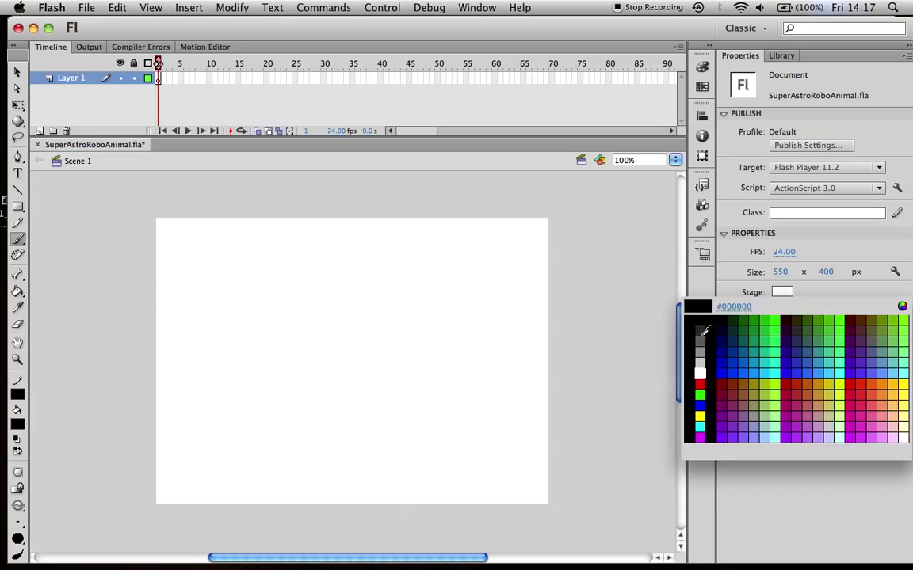
pyautogui.click(633, 287)
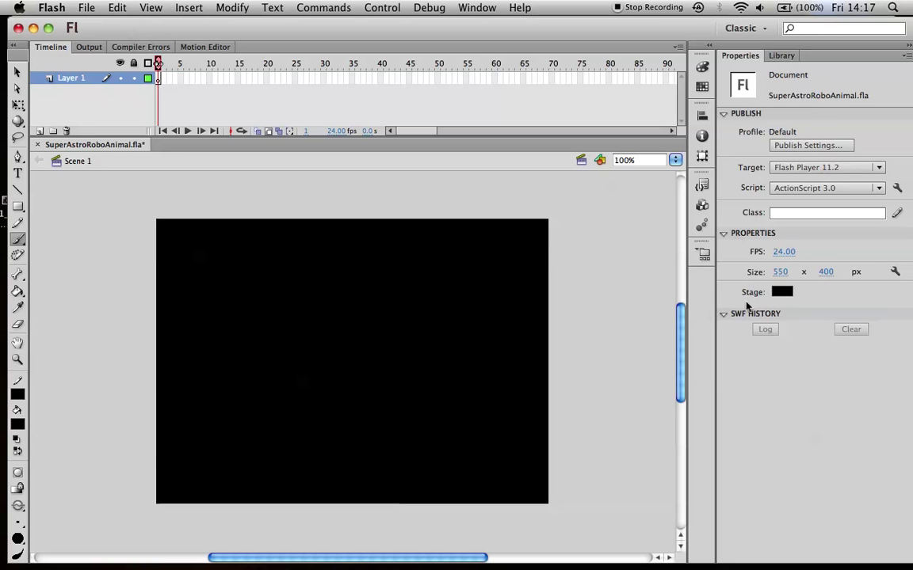
pyautogui.click(782, 292)
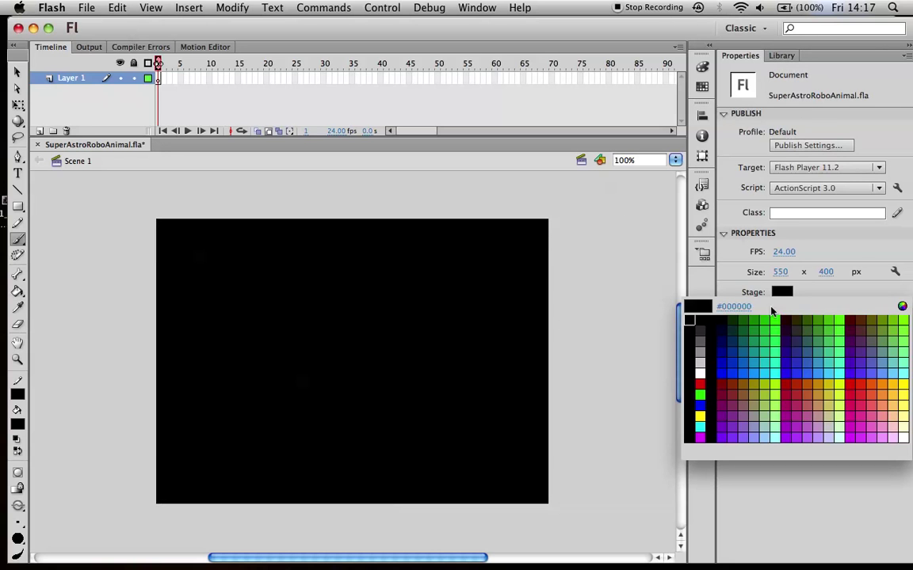
pyautogui.click(702, 354)
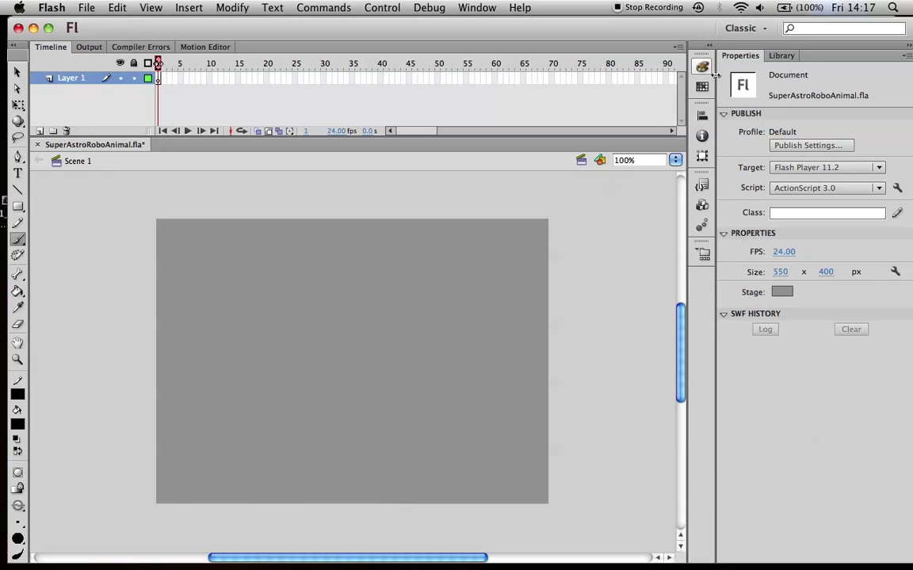
pyautogui.click(782, 293)
pyautogui.click(702, 362)
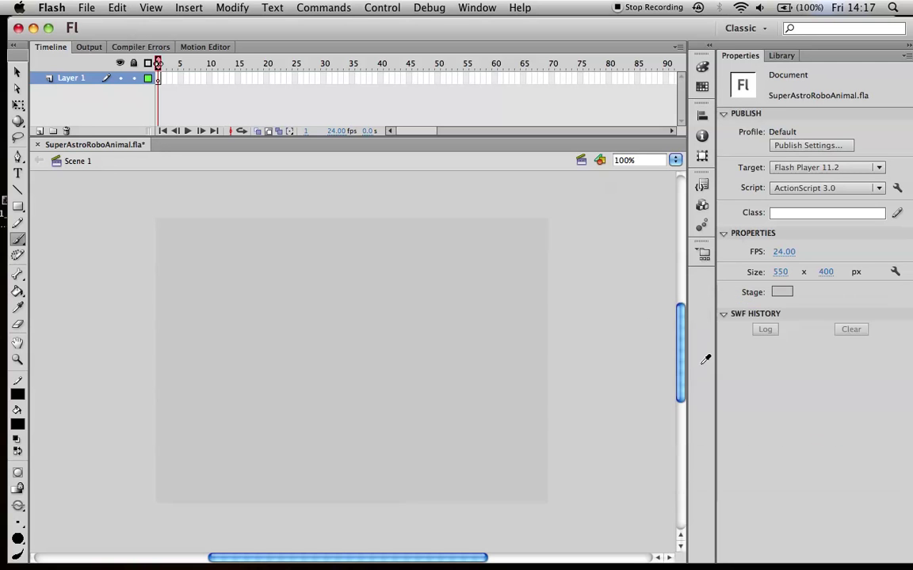
# Set the stage colour to bright blue #00CCFF and open the Enemigo symbol for editing.
pyautogui.click(782, 292)
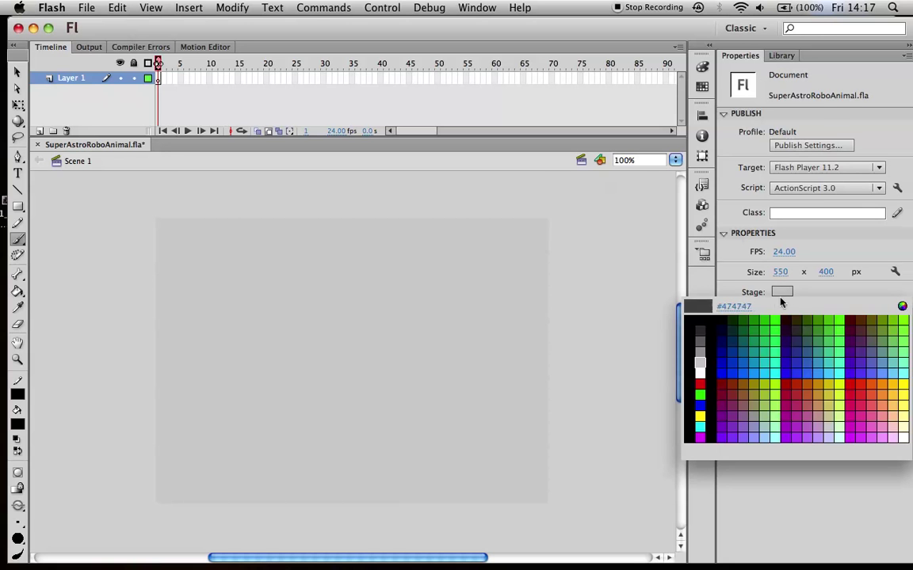
pyautogui.click(770, 362)
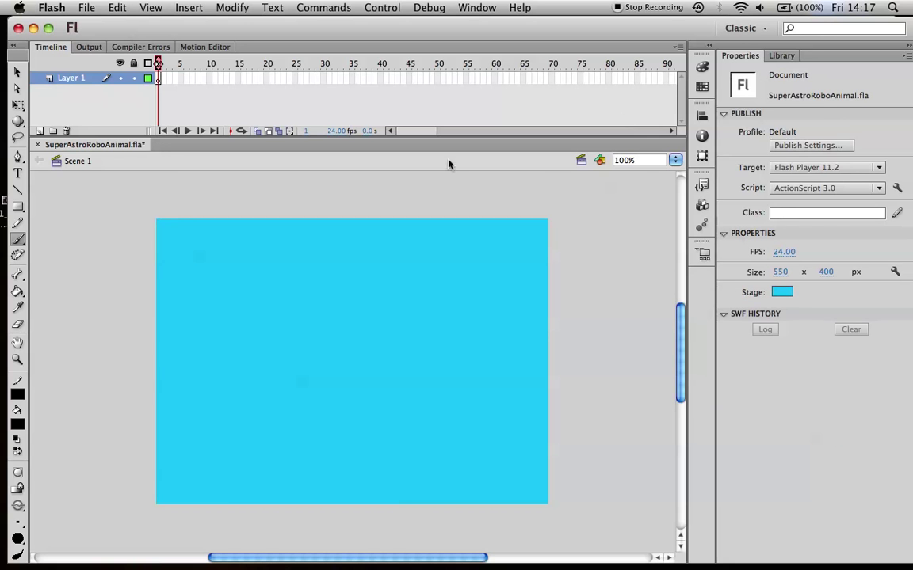
pyautogui.click(781, 55)
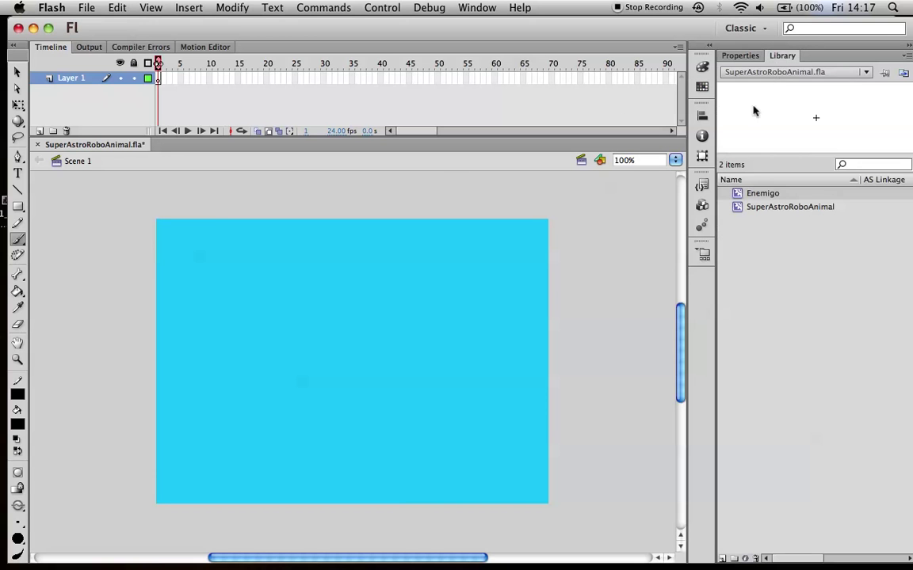
pyautogui.doubleClick(737, 194)
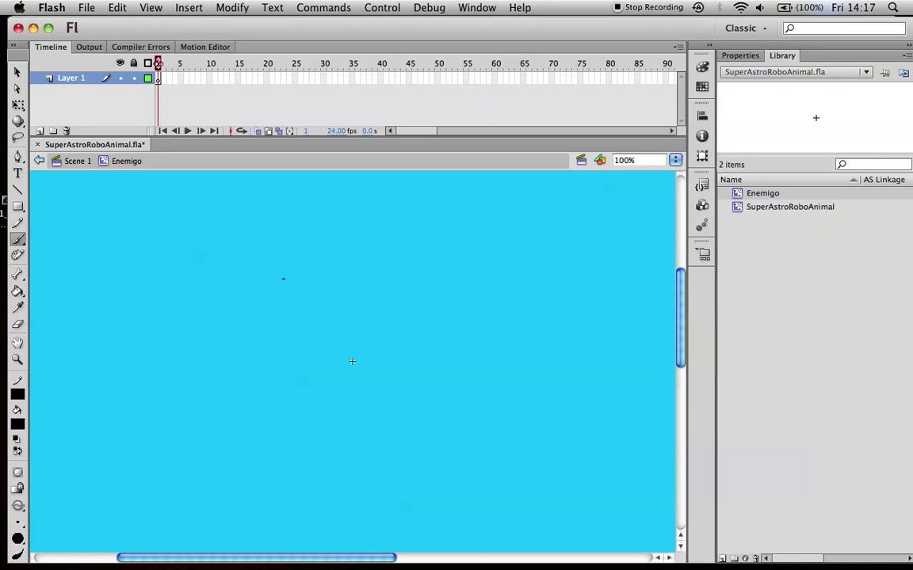
# Brush the enemy's eye, rounded forehead, protruding snout and mouth in black, facing right.
pyautogui.moveTo(255, 278)
pyautogui.mouseDown()
pyautogui.moveTo(306, 277)
pyautogui.moveTo(326, 293)
pyautogui.mouseUp()
pyautogui.moveTo(267, 277)
pyautogui.mouseDown()
pyautogui.moveTo(297, 296)
pyautogui.moveTo(325, 293)
pyautogui.mouseUp()
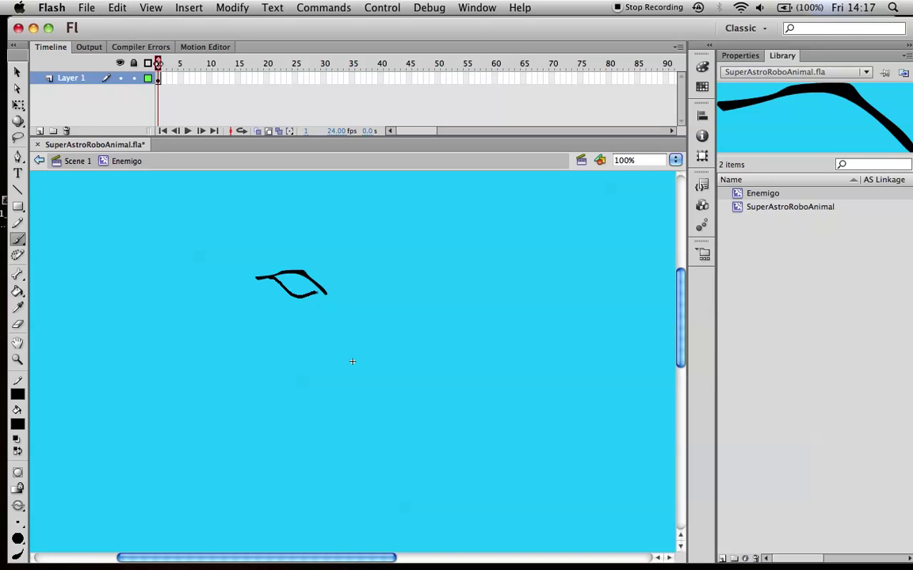
pyautogui.moveTo(251, 244)
pyautogui.mouseDown()
pyautogui.moveTo(332, 247)
pyautogui.moveTo(348, 290)
pyautogui.moveTo(331, 296)
pyautogui.moveTo(362, 299)
pyautogui.moveTo(399, 335)
pyautogui.mouseUp()
pyautogui.moveTo(294, 330)
pyautogui.mouseDown()
pyautogui.moveTo(336, 340)
pyautogui.moveTo(371, 369)
pyautogui.moveTo(398, 335)
pyautogui.mouseUp()
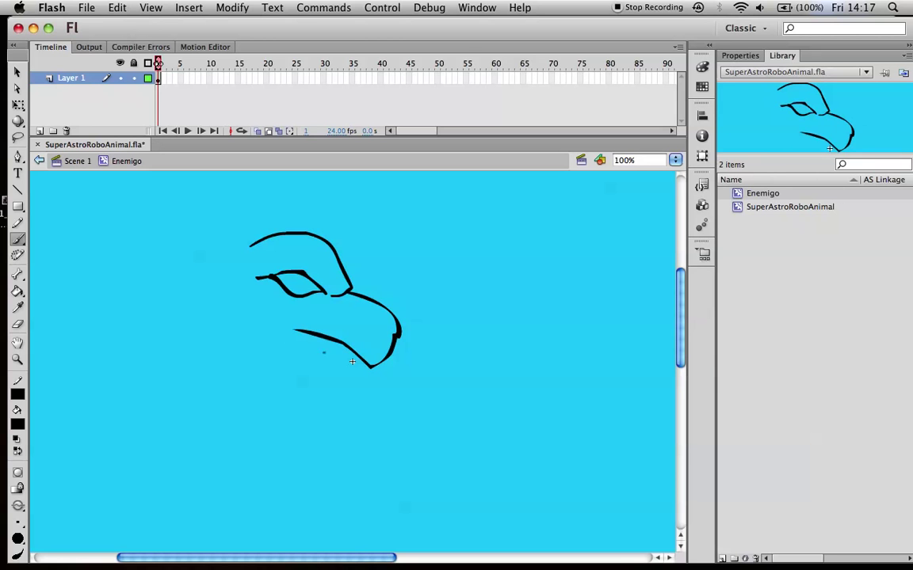
pyautogui.moveTo(304, 362); pyautogui.dragTo(353, 362)
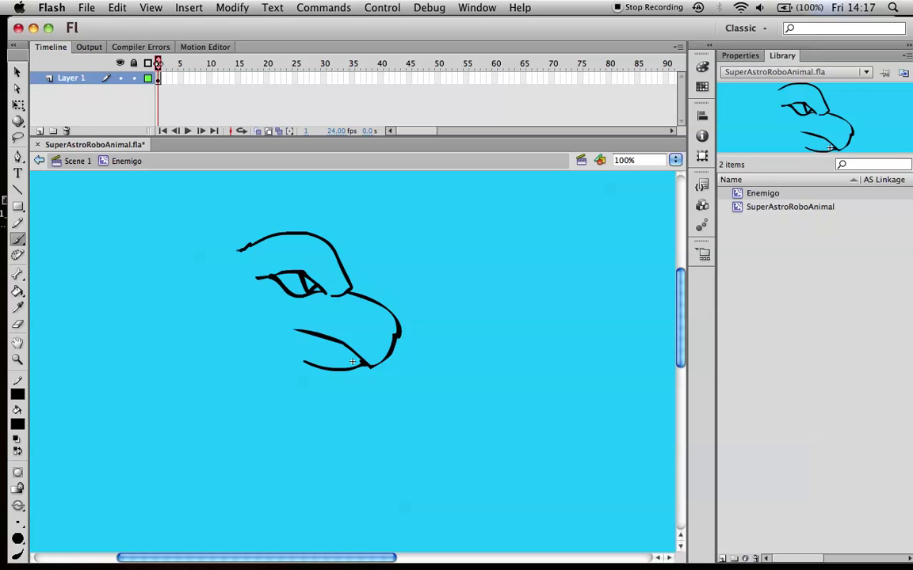
# Draw the back of the enemy's head, the throat and a thick rounded collar around the neck.
pyautogui.moveTo(236, 272)
pyautogui.mouseDown()
pyautogui.moveTo(214, 317)
pyautogui.moveTo(213, 357)
pyautogui.mouseUp()
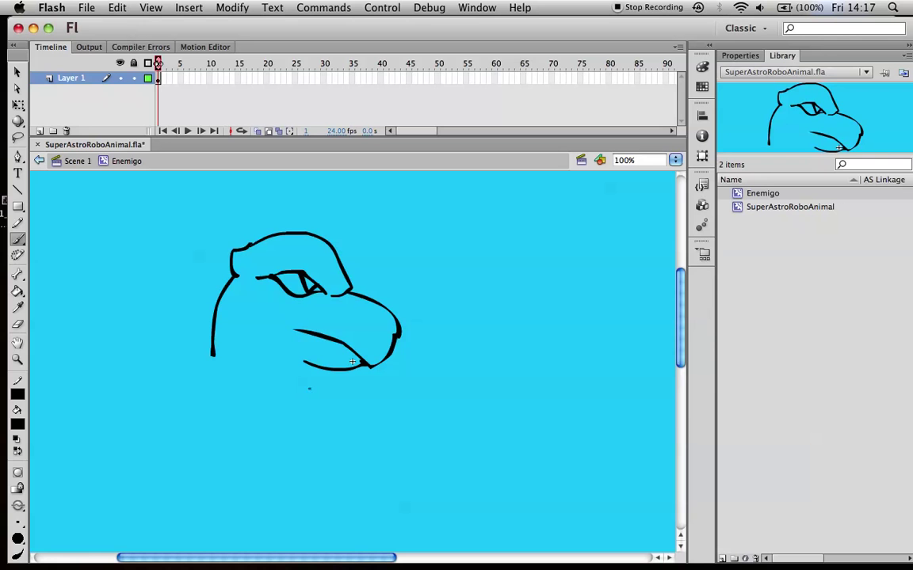
pyautogui.moveTo(303, 363); pyautogui.dragTo(315, 398)
pyautogui.moveTo(209, 361)
pyautogui.mouseDown()
pyautogui.moveTo(261, 387)
pyautogui.moveTo(320, 399)
pyautogui.mouseUp()
pyautogui.moveTo(680, 346); pyautogui.dragTo(679, 357)
pyautogui.moveTo(211, 292)
pyautogui.mouseDown()
pyautogui.moveTo(185, 335)
pyautogui.moveTo(229, 351)
pyautogui.moveTo(299, 339)
pyautogui.mouseUp()
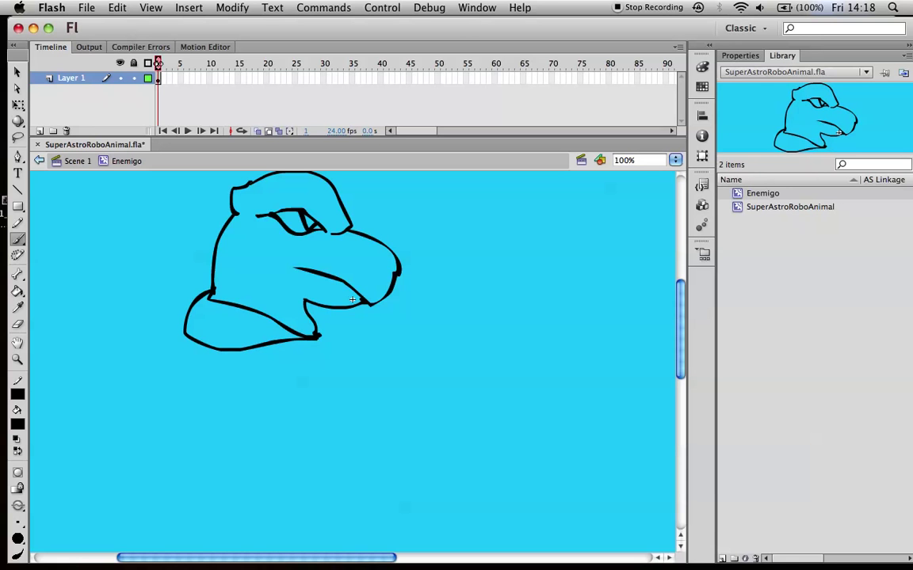
# Brush the enemy's nostril, a heavy brow line above the eye and a small pointed horn on the snout.
pyautogui.moveTo(378, 266); pyautogui.dragTo(392, 275)
pyautogui.moveTo(253, 209); pyautogui.dragTo(327, 221)
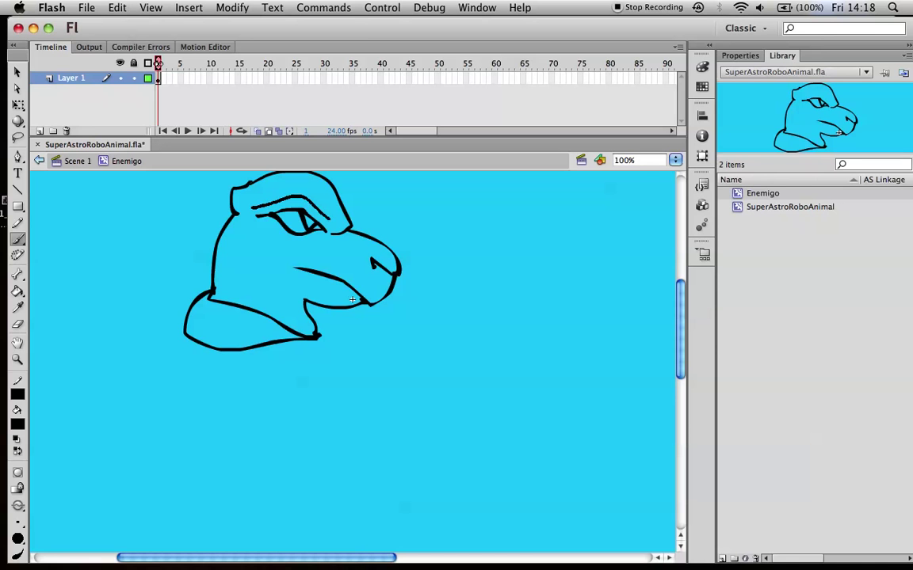
pyautogui.moveTo(402, 228); pyautogui.dragTo(400, 273)
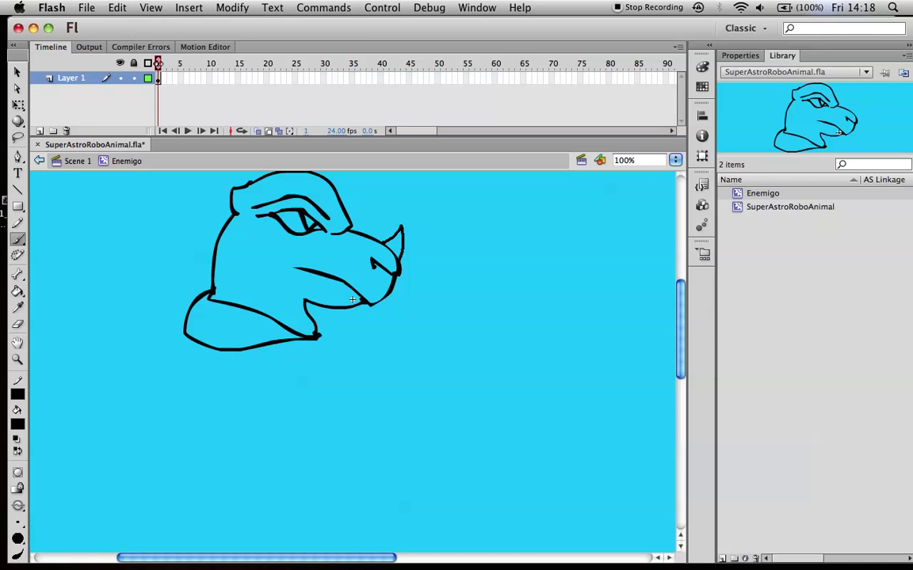
# Draw the ear behind the head, two pointed horns on top and three small spots on the cheek.
pyautogui.moveTo(678, 336); pyautogui.dragTo(678, 317)
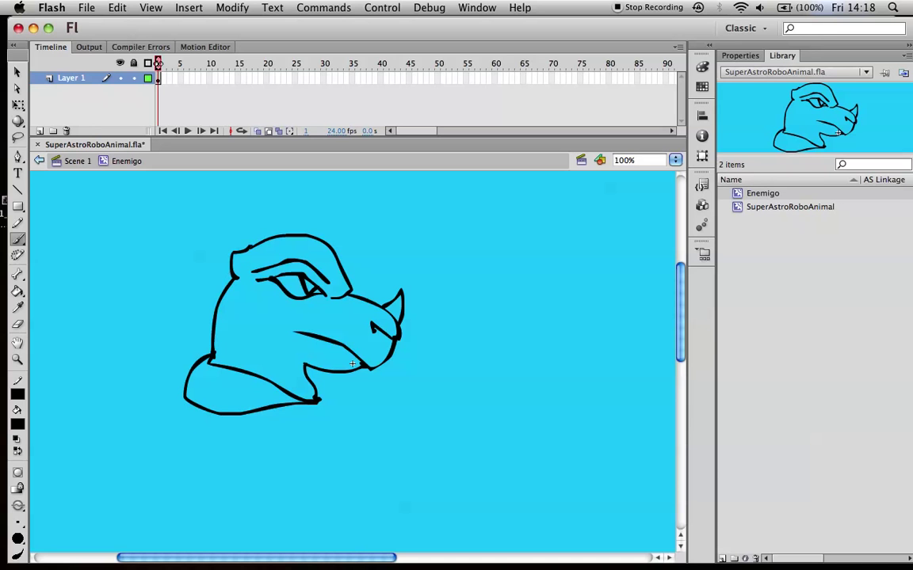
pyautogui.moveTo(228, 256)
pyautogui.mouseDown()
pyautogui.moveTo(210, 283)
pyautogui.moveTo(215, 304)
pyautogui.mouseUp()
pyautogui.moveTo(229, 247)
pyautogui.mouseDown()
pyautogui.moveTo(192, 209)
pyautogui.moveTo(210, 201)
pyautogui.moveTo(264, 214)
pyautogui.moveTo(273, 236)
pyautogui.moveTo(283, 229)
pyautogui.moveTo(274, 196)
pyautogui.moveTo(313, 234)
pyautogui.mouseUp()
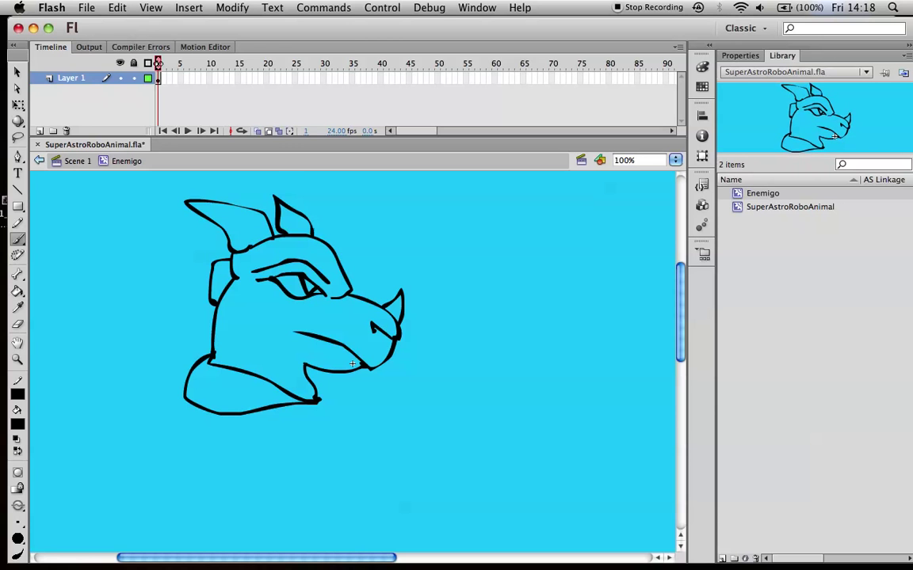
pyautogui.moveTo(269, 287)
pyautogui.mouseDown()
pyautogui.moveTo(285, 301)
pyautogui.moveTo(258, 303)
pyautogui.mouseUp()
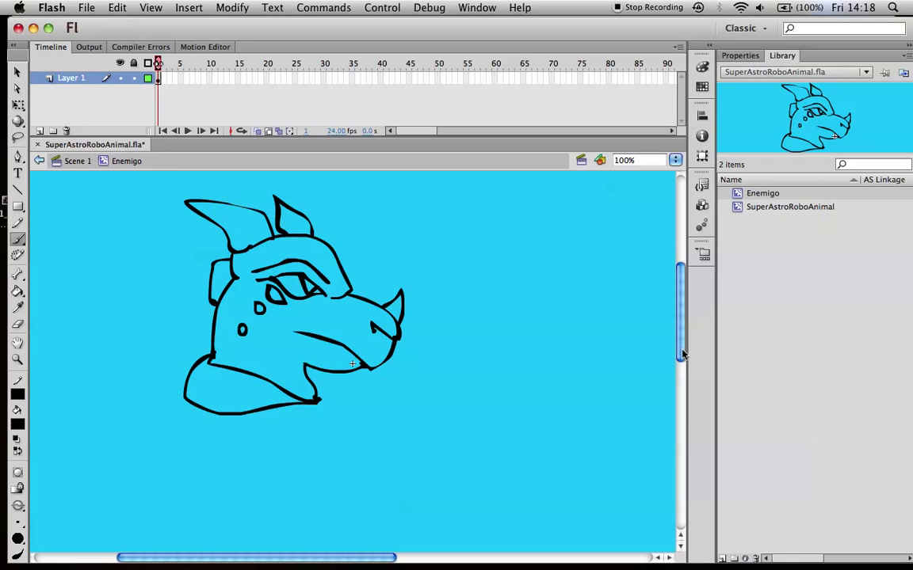
# Draw the curved back and chest lines of the torso below the collar.
pyautogui.moveTo(682, 354); pyautogui.dragTo(682, 363)
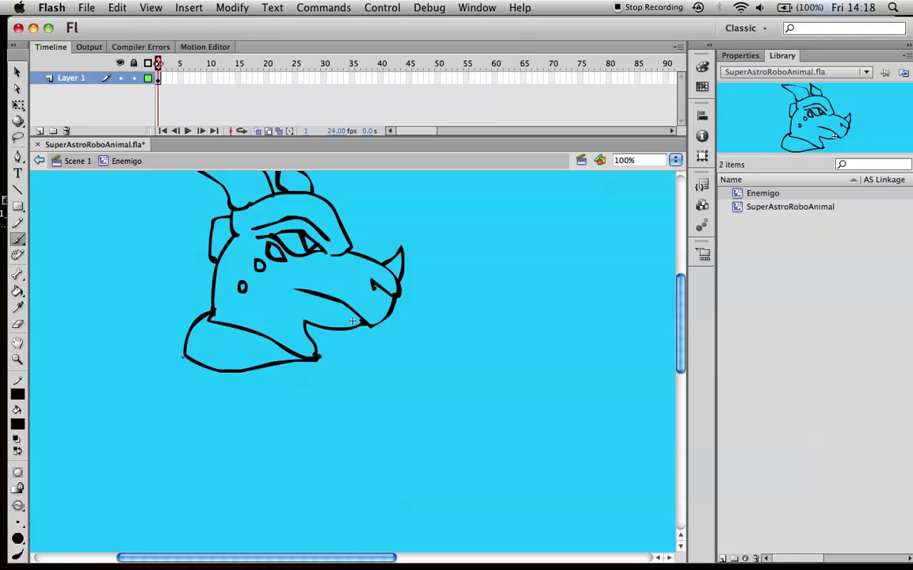
pyautogui.moveTo(181, 366)
pyautogui.mouseDown()
pyautogui.moveTo(174, 404)
pyautogui.moveTo(188, 454)
pyautogui.mouseUp()
pyautogui.moveTo(684, 357); pyautogui.dragTo(682, 375)
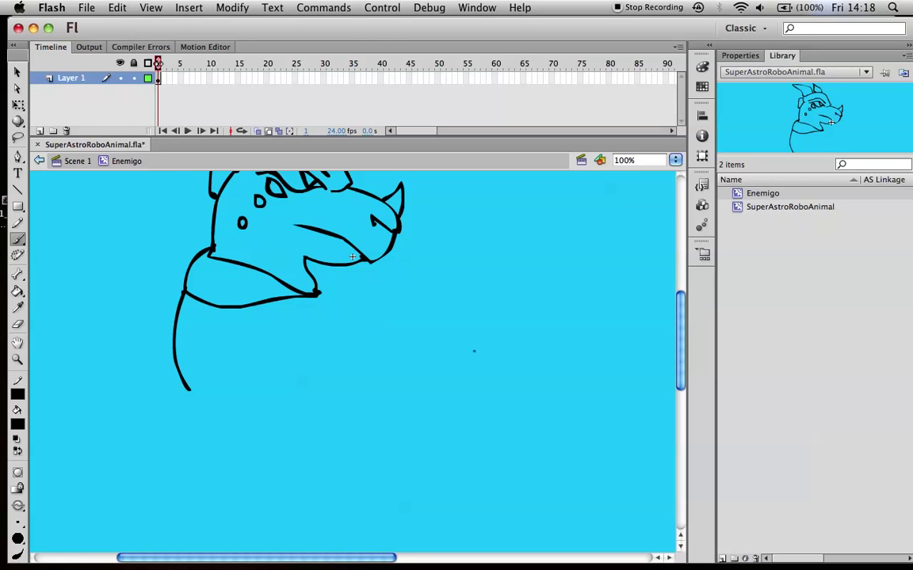
pyautogui.moveTo(318, 296)
pyautogui.mouseDown()
pyautogui.moveTo(333, 343)
pyautogui.moveTo(309, 404)
pyautogui.mouseUp()
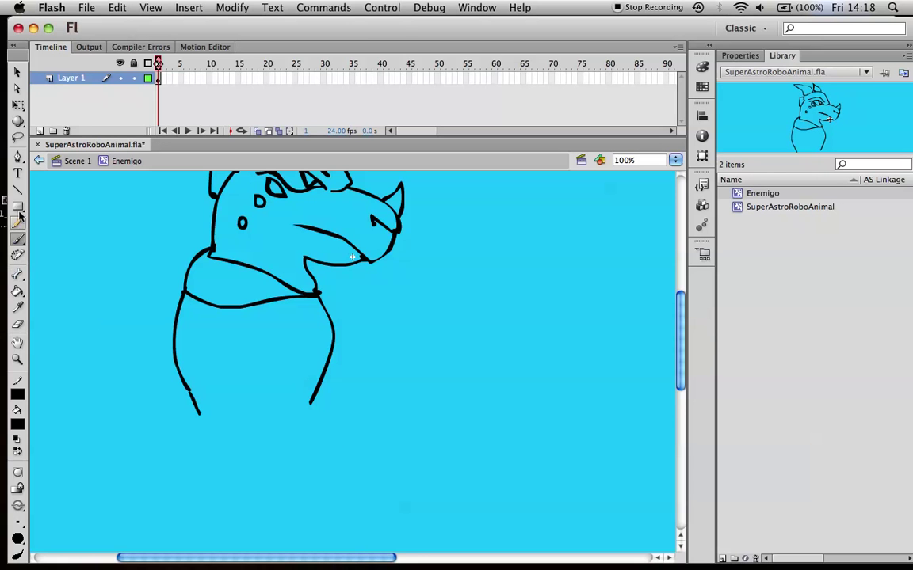
# Erase most of the chest line and draw a muscular arm reaching forward, with a wristband and a raised open hand.
pyautogui.click(17, 324)
pyautogui.moveTo(307, 414)
pyautogui.mouseDown()
pyautogui.moveTo(346, 324)
pyautogui.moveTo(309, 399)
pyautogui.moveTo(329, 326)
pyautogui.mouseUp()
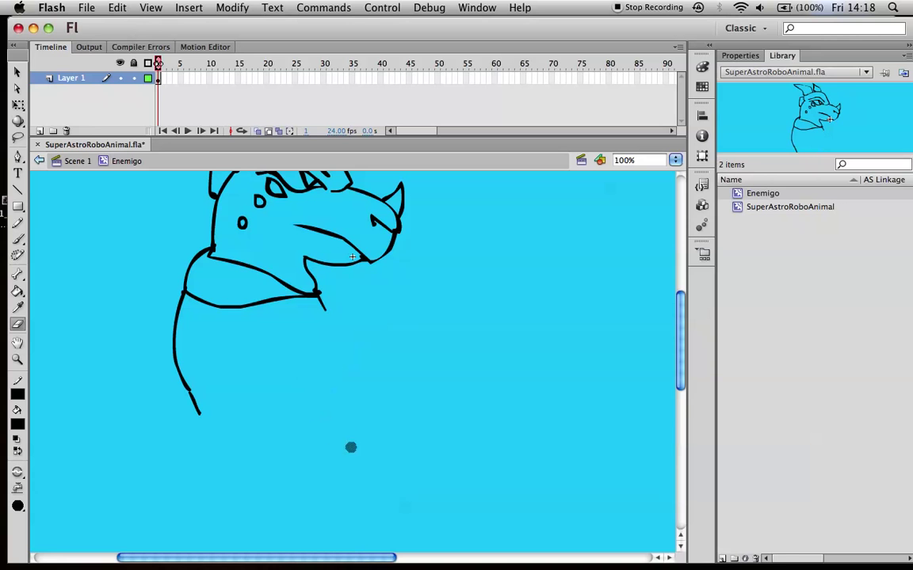
pyautogui.click(18, 238)
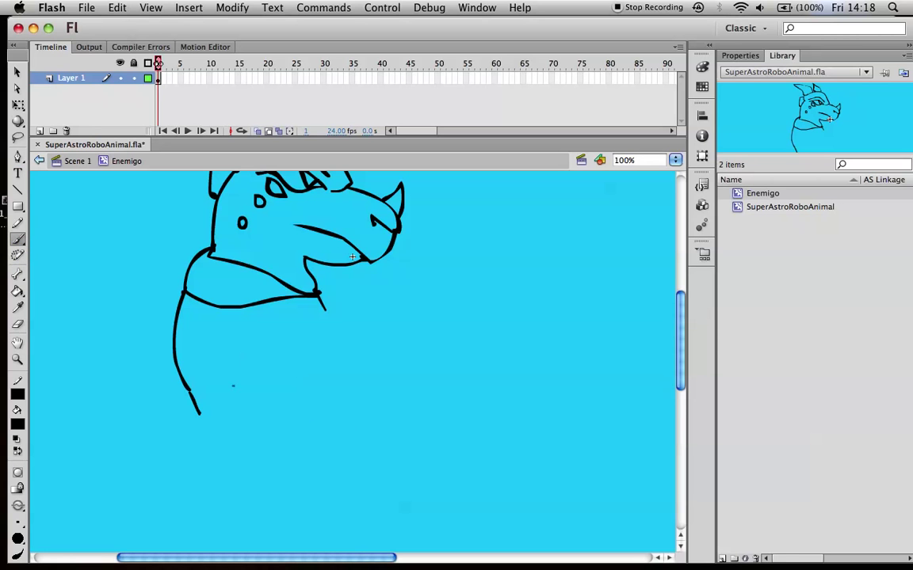
pyautogui.moveTo(229, 392)
pyautogui.mouseDown()
pyautogui.moveTo(215, 361)
pyautogui.moveTo(251, 317)
pyautogui.moveTo(336, 316)
pyautogui.moveTo(358, 295)
pyautogui.moveTo(435, 270)
pyautogui.mouseUp()
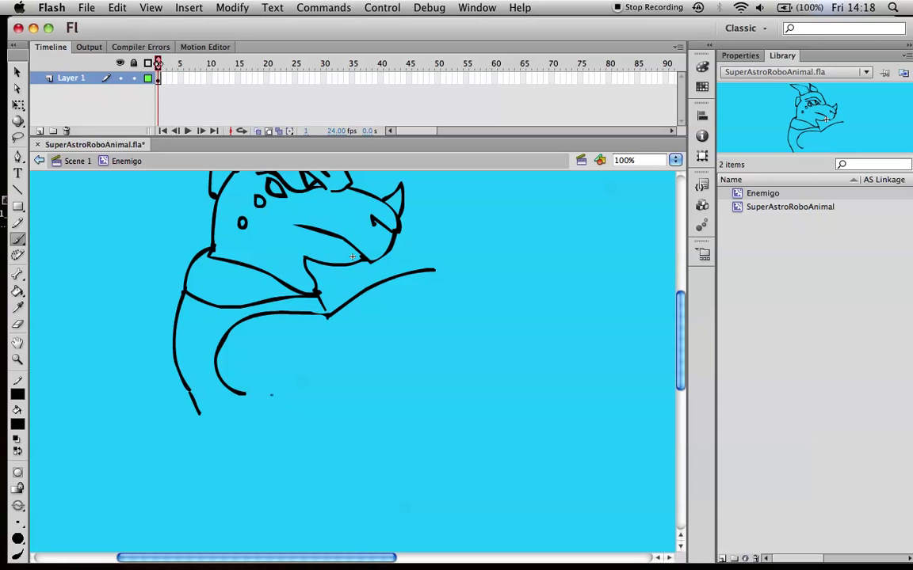
pyautogui.moveTo(246, 393)
pyautogui.mouseDown()
pyautogui.moveTo(303, 401)
pyautogui.moveTo(356, 362)
pyautogui.moveTo(350, 376)
pyautogui.moveTo(357, 362)
pyautogui.moveTo(366, 369)
pyautogui.moveTo(407, 342)
pyautogui.moveTo(438, 292)
pyautogui.mouseUp()
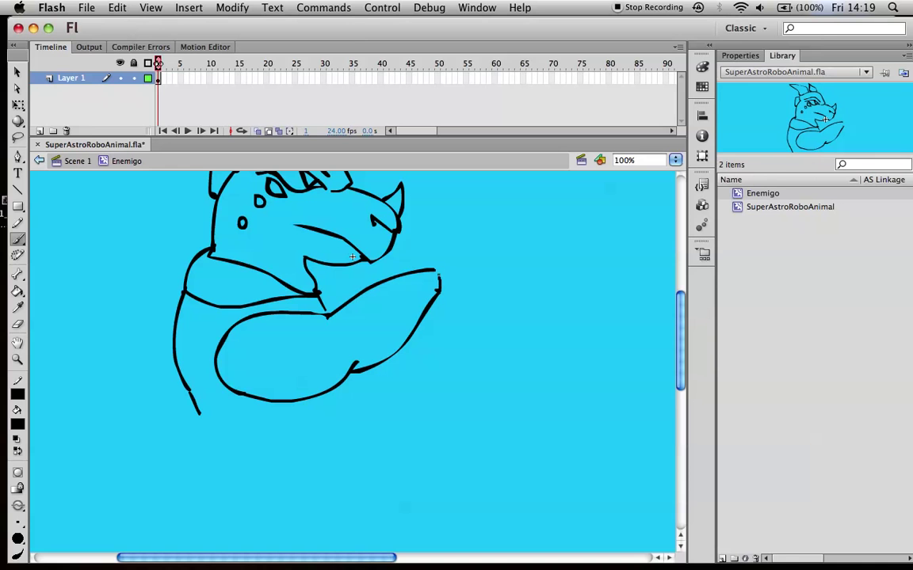
pyautogui.moveTo(426, 267)
pyautogui.mouseDown()
pyautogui.moveTo(454, 278)
pyautogui.moveTo(435, 298)
pyautogui.mouseUp()
pyautogui.moveTo(435, 261)
pyautogui.mouseDown()
pyautogui.moveTo(435, 226)
pyautogui.moveTo(453, 211)
pyautogui.moveTo(465, 218)
pyautogui.moveTo(453, 227)
pyautogui.moveTo(461, 234)
pyautogui.moveTo(487, 198)
pyautogui.moveTo(496, 200)
pyautogui.moveTo(487, 219)
pyautogui.moveTo(504, 212)
pyautogui.moveTo(492, 232)
pyautogui.moveTo(507, 212)
pyautogui.moveTo(515, 226)
pyautogui.moveTo(436, 295)
pyautogui.mouseUp()
# Draw the lower torso narrowing to the waist and close it with a wide belt.
pyautogui.scroll(-5, 612, 314)
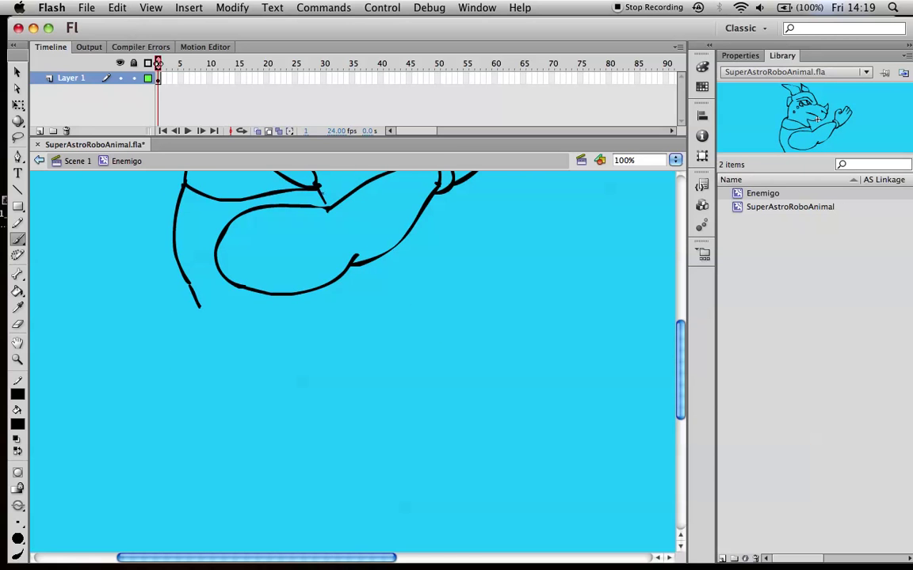
pyautogui.moveTo(344, 279); pyautogui.dragTo(311, 349)
pyautogui.moveTo(199, 307)
pyautogui.mouseDown()
pyautogui.moveTo(208, 352)
pyautogui.moveTo(267, 361)
pyautogui.moveTo(311, 345)
pyautogui.mouseUp()
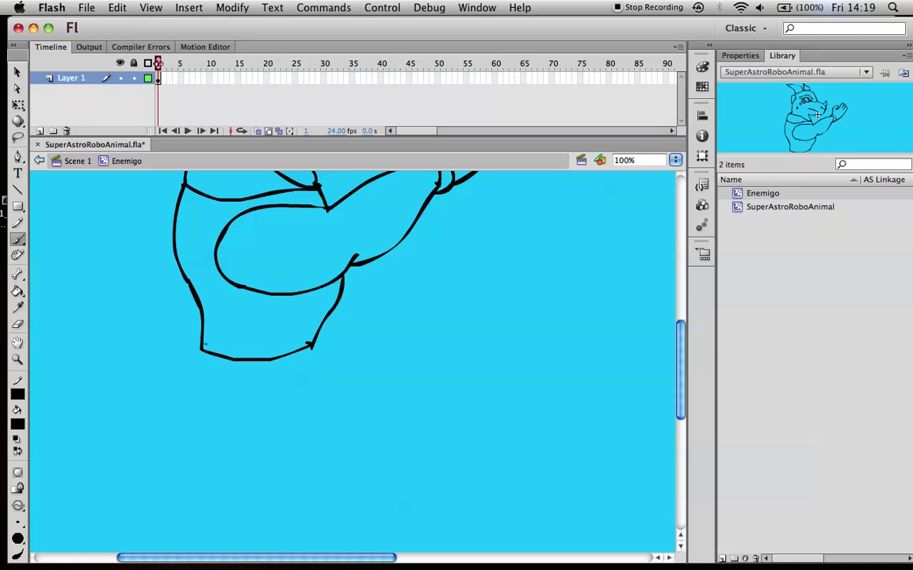
pyautogui.moveTo(201, 350)
pyautogui.mouseDown()
pyautogui.moveTo(203, 387)
pyautogui.moveTo(299, 388)
pyautogui.moveTo(311, 347)
pyautogui.mouseUp()
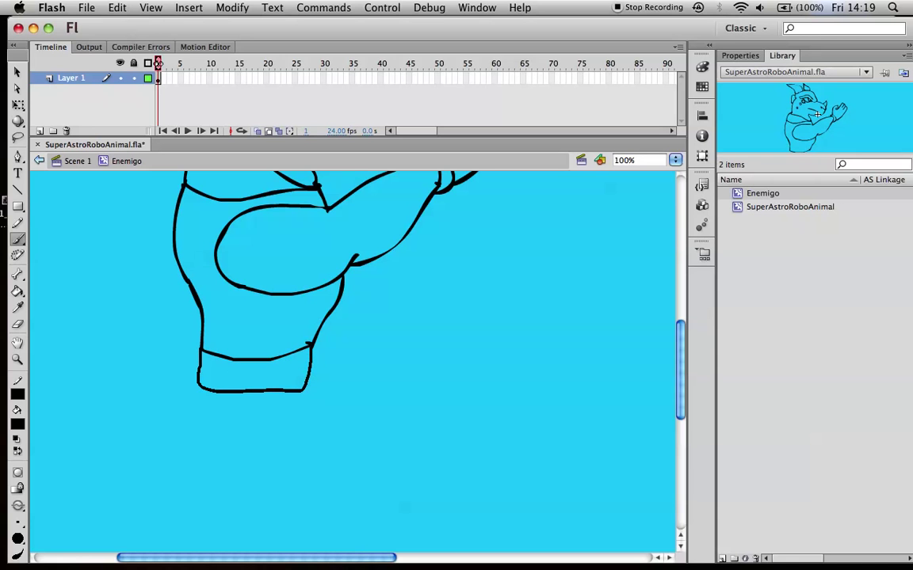
# Erase the stray brush mark on the empty stage in front of the enemy.
pyautogui.moveTo(678, 369); pyautogui.dragTo(679, 350)
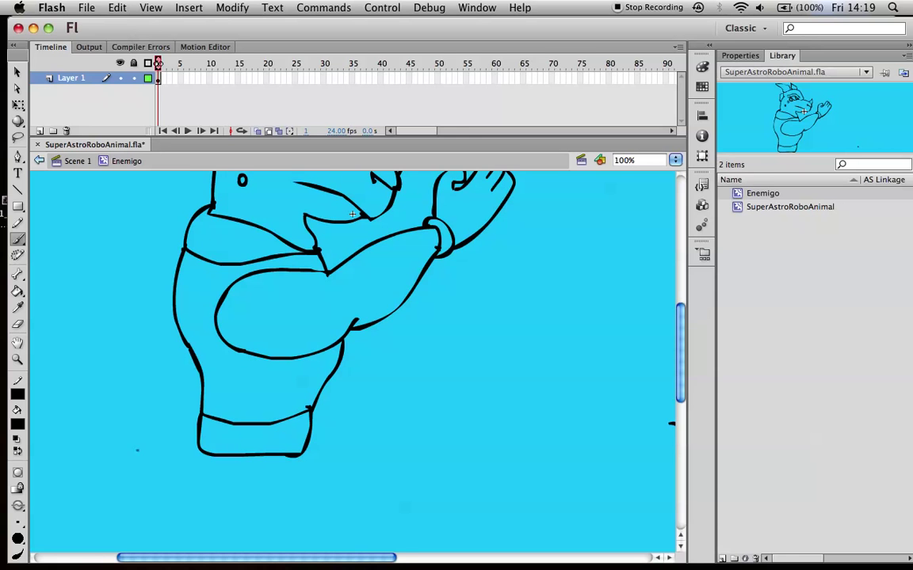
pyautogui.moveTo(332, 564); pyautogui.dragTo(341, 564)
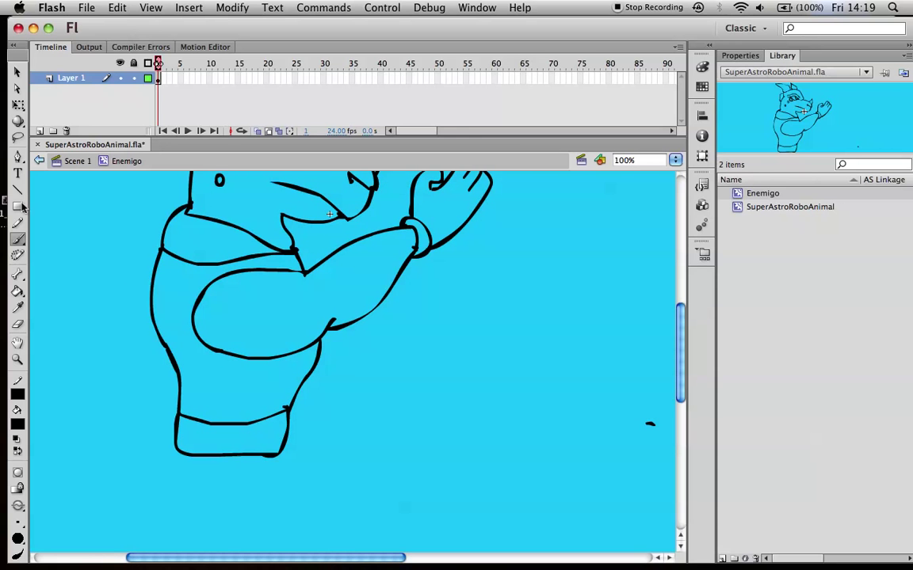
pyautogui.click(17, 326)
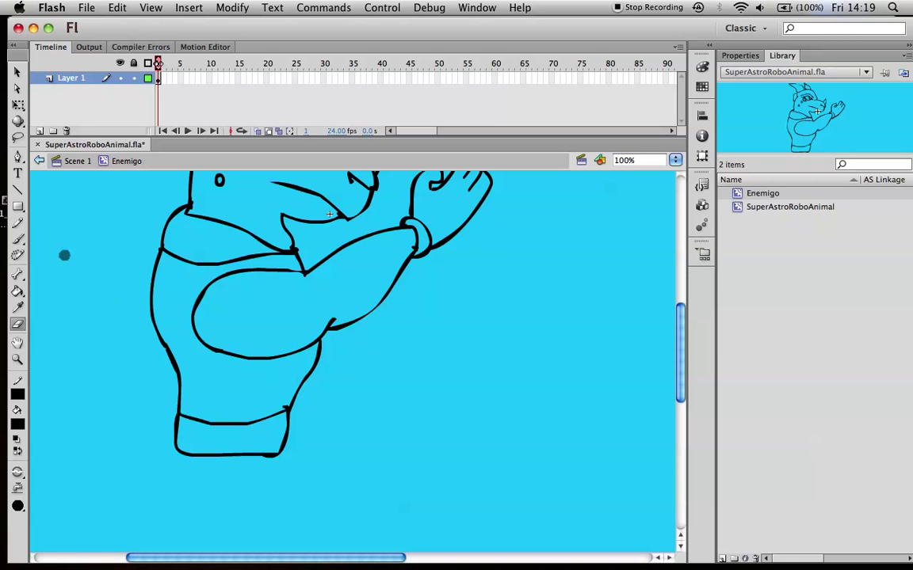
# Draw the second forearm emerging from behind the torso, with a wristband and an open hand.
pyautogui.click(19, 240)
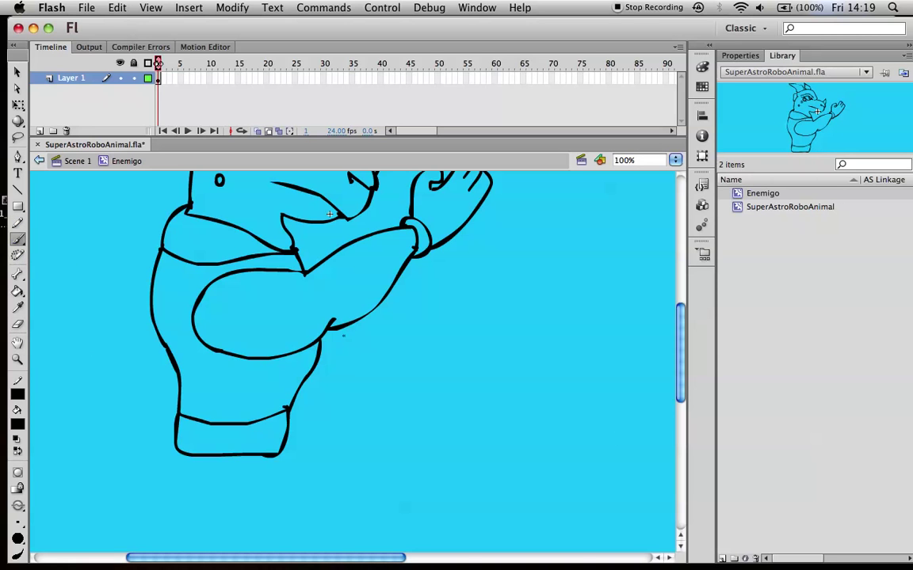
pyautogui.moveTo(324, 332); pyautogui.dragTo(361, 346)
pyautogui.moveTo(305, 384)
pyautogui.mouseDown()
pyautogui.moveTo(368, 381)
pyautogui.moveTo(377, 346)
pyautogui.moveTo(384, 378)
pyautogui.mouseUp()
pyautogui.moveTo(373, 340)
pyautogui.mouseDown()
pyautogui.moveTo(391, 372)
pyautogui.moveTo(383, 375)
pyautogui.mouseUp()
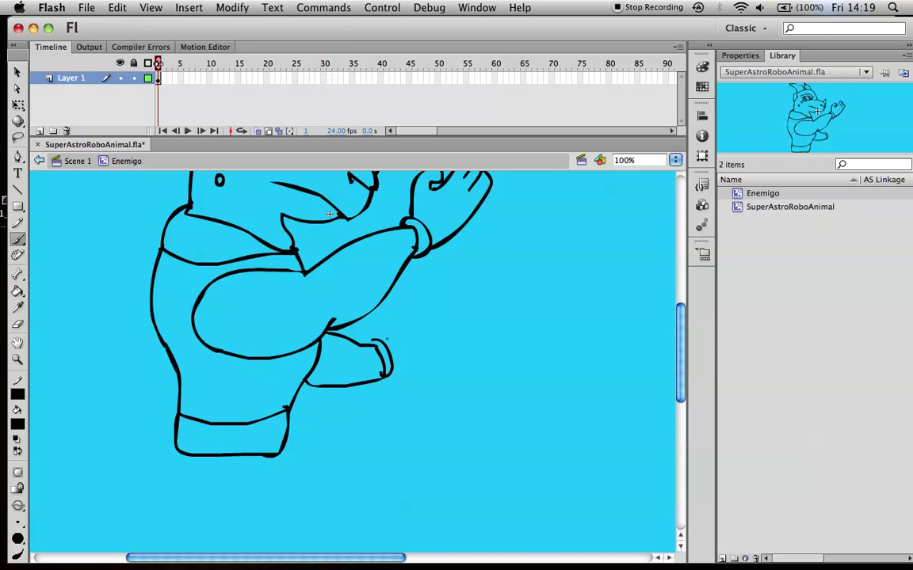
pyautogui.moveTo(388, 322)
pyautogui.mouseDown()
pyautogui.moveTo(408, 342)
pyautogui.moveTo(414, 309)
pyautogui.moveTo(436, 304)
pyautogui.moveTo(430, 339)
pyautogui.moveTo(447, 332)
pyautogui.moveTo(428, 357)
pyautogui.moveTo(383, 373)
pyautogui.mouseUp()
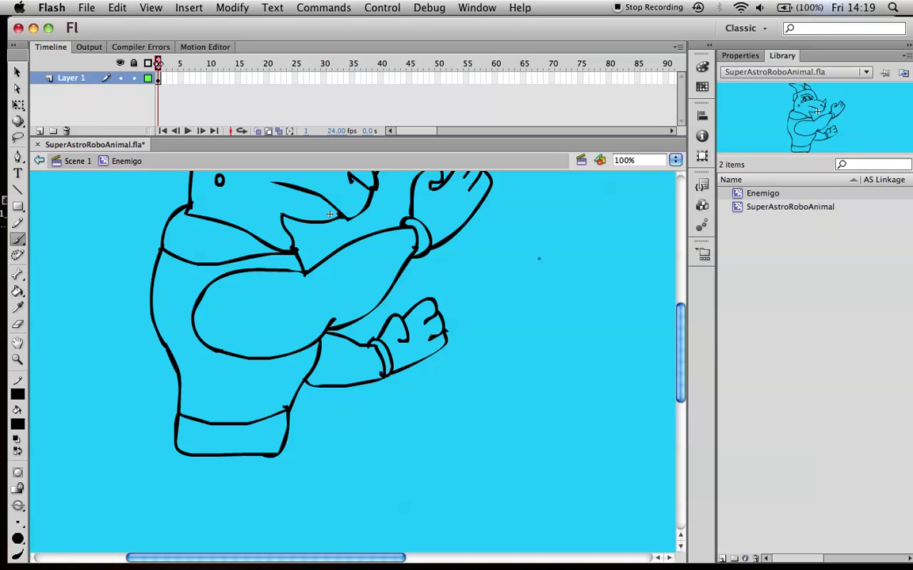
# Draw a round energy ball in front of the hands and give it an angry eye and a grinning mouth.
pyautogui.moveTo(519, 217)
pyautogui.mouseDown()
pyautogui.moveTo(471, 276)
pyautogui.moveTo(495, 313)
pyautogui.moveTo(552, 307)
pyautogui.moveTo(570, 289)
pyautogui.moveTo(570, 265)
pyautogui.moveTo(548, 227)
pyautogui.moveTo(515, 218)
pyautogui.mouseUp()
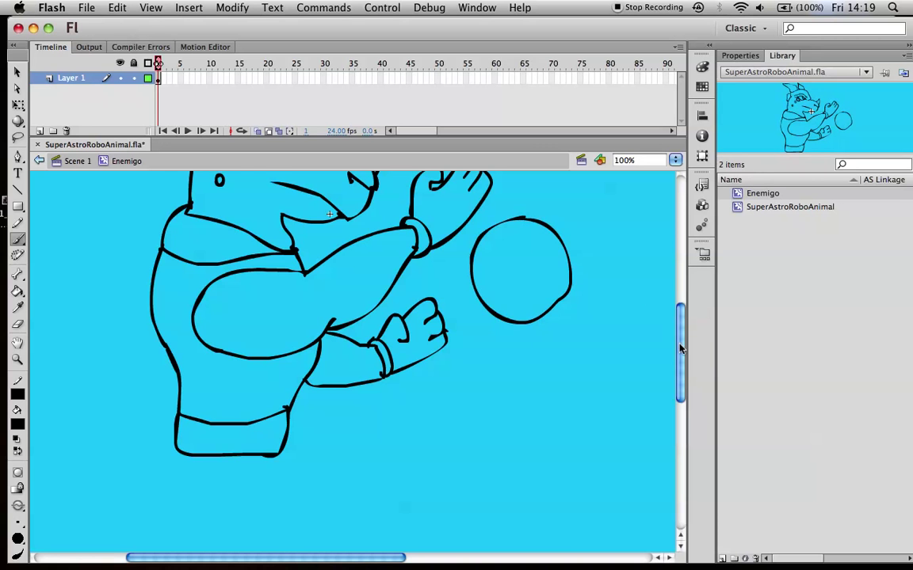
pyautogui.moveTo(680, 349); pyautogui.dragTo(682, 333)
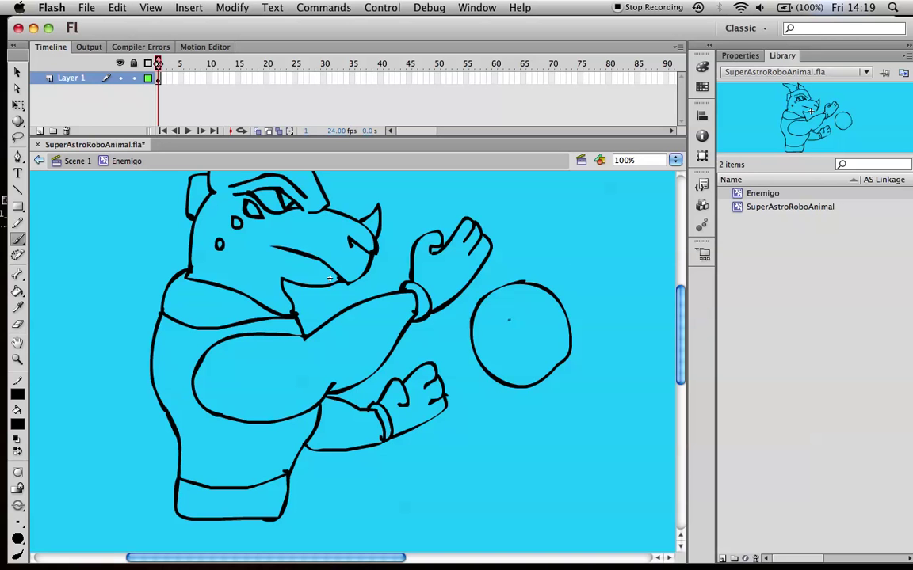
pyautogui.moveTo(496, 314)
pyautogui.mouseDown()
pyautogui.moveTo(546, 328)
pyautogui.moveTo(522, 333)
pyautogui.moveTo(515, 317)
pyautogui.moveTo(560, 326)
pyautogui.moveTo(498, 343)
pyautogui.moveTo(545, 360)
pyautogui.mouseUp()
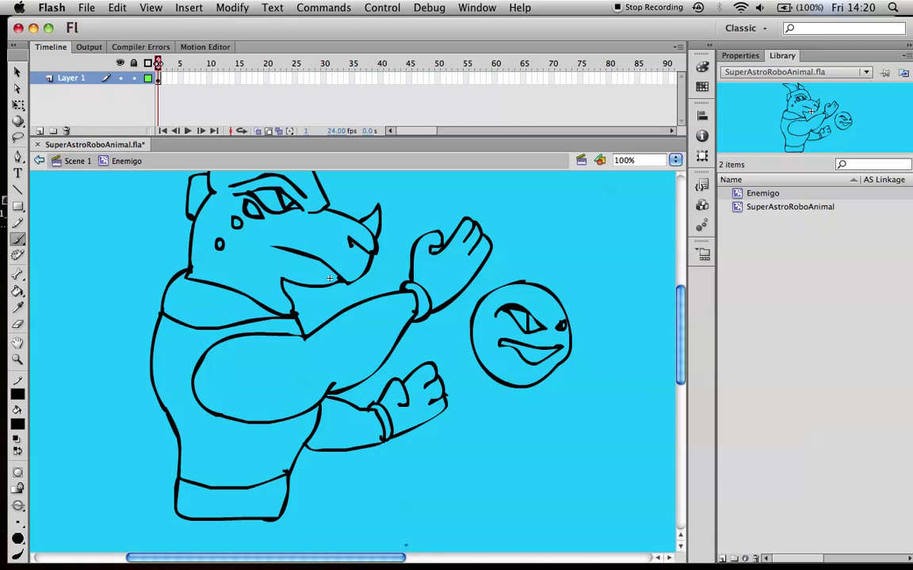
pyautogui.moveTo(399, 559); pyautogui.dragTo(425, 556)
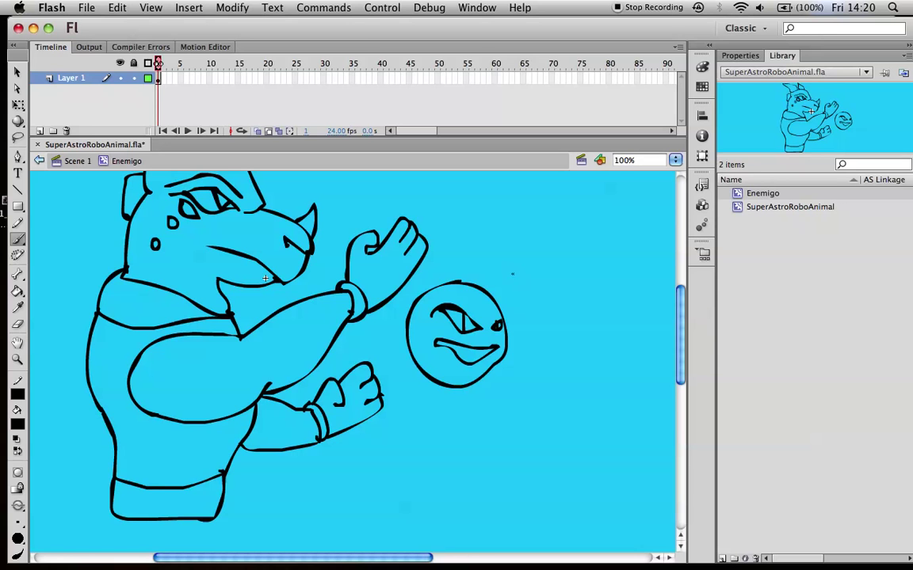
pyautogui.moveTo(531, 262)
pyautogui.mouseDown()
pyautogui.moveTo(584, 221)
pyautogui.moveTo(606, 245)
pyautogui.mouseUp()
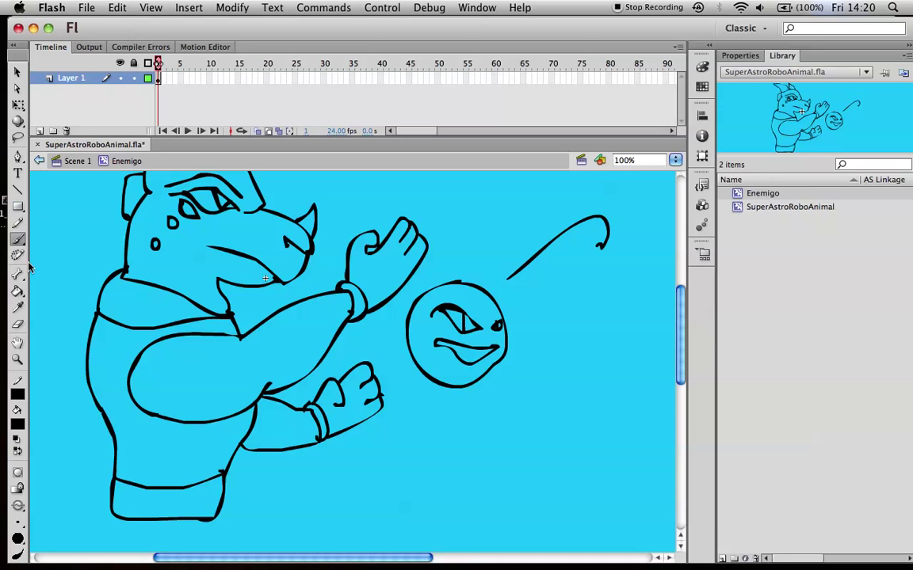
pyautogui.click(17, 325)
pyautogui.moveTo(514, 274)
pyautogui.mouseDown()
pyautogui.moveTo(596, 224)
pyautogui.moveTo(587, 218)
pyautogui.moveTo(608, 229)
pyautogui.mouseUp()
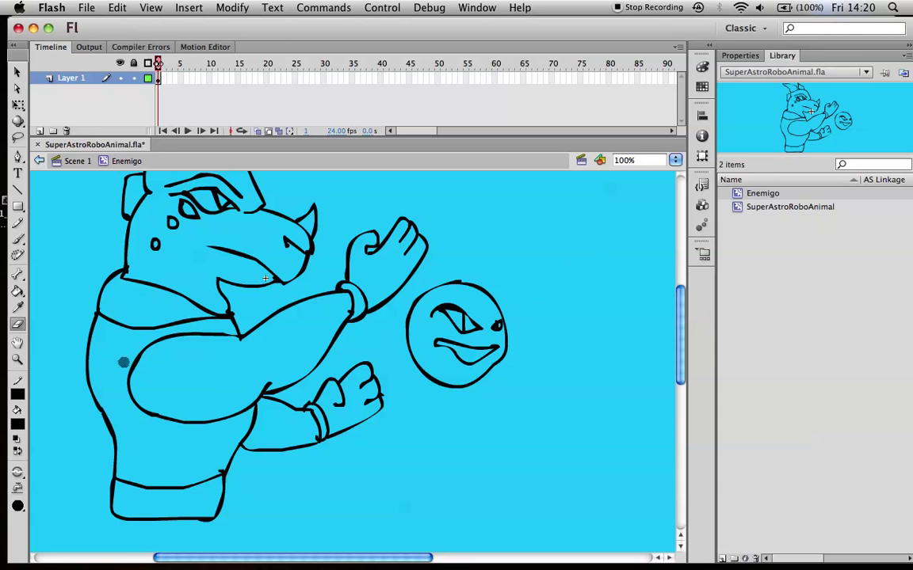
# Brush three zigzag lightning bolts radiating forward from the energy ball.
pyautogui.click(18, 238)
pyautogui.moveTo(559, 219)
pyautogui.mouseDown()
pyautogui.moveTo(514, 282)
pyautogui.moveTo(557, 259)
pyautogui.moveTo(578, 240)
pyautogui.moveTo(559, 242)
pyautogui.moveTo(604, 214)
pyautogui.moveTo(560, 218)
pyautogui.mouseUp()
pyautogui.moveTo(526, 314)
pyautogui.mouseDown()
pyautogui.moveTo(586, 287)
pyautogui.moveTo(620, 246)
pyautogui.moveTo(640, 278)
pyautogui.moveTo(524, 314)
pyautogui.moveTo(594, 327)
pyautogui.moveTo(643, 314)
pyautogui.moveTo(610, 343)
pyautogui.moveTo(529, 337)
pyautogui.mouseUp()
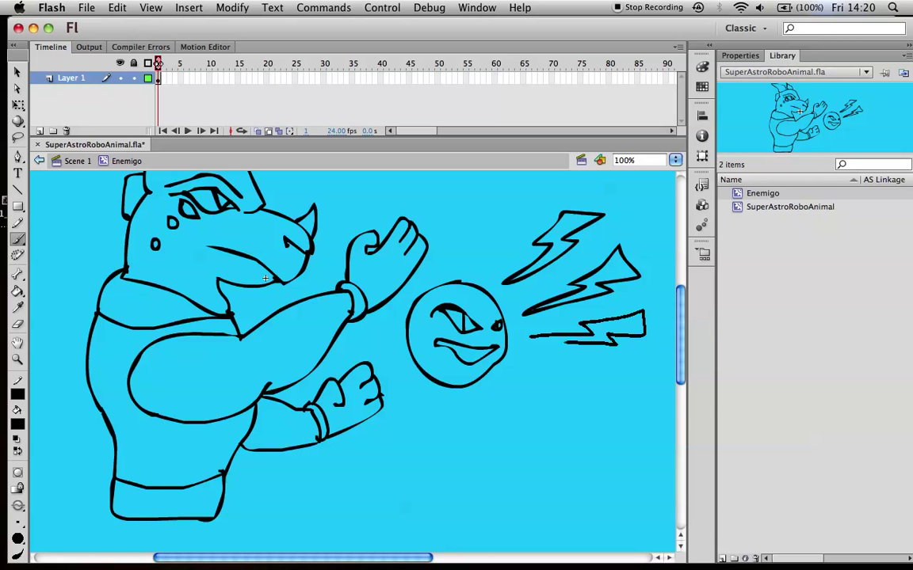
# Draw the belt's vertical divider and the rear trouser leg, and erase the curved part of its inner line.
pyautogui.scroll(-5, 587, 422)
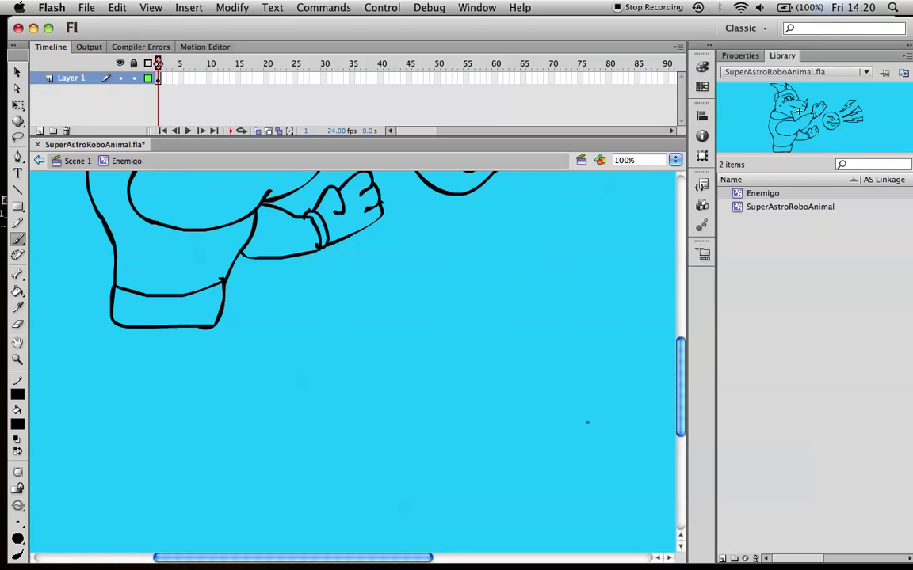
pyautogui.moveTo(111, 319)
pyautogui.mouseDown()
pyautogui.moveTo(68, 464)
pyautogui.moveTo(118, 492)
pyautogui.moveTo(183, 365)
pyautogui.moveTo(248, 404)
pyautogui.mouseUp()
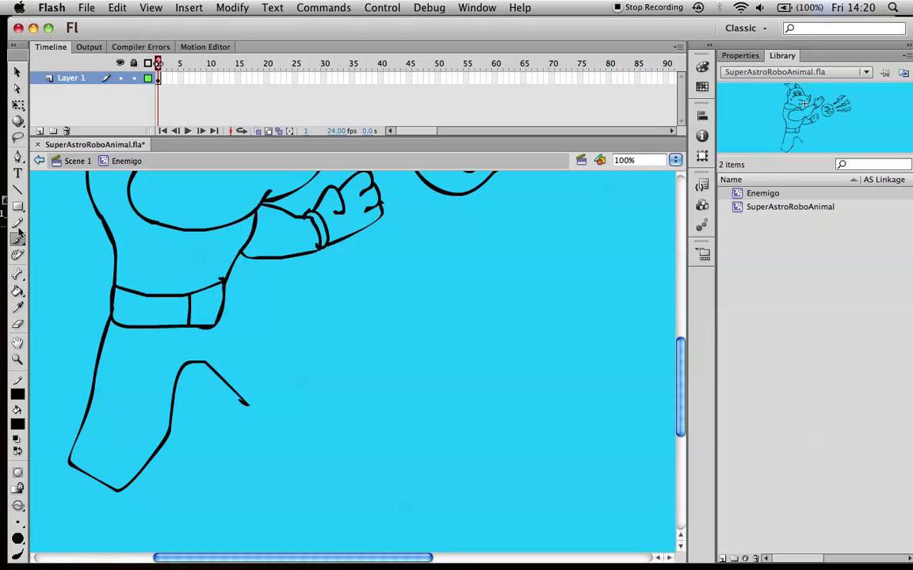
pyautogui.click(17, 325)
pyautogui.moveTo(166, 435); pyautogui.dragTo(200, 369)
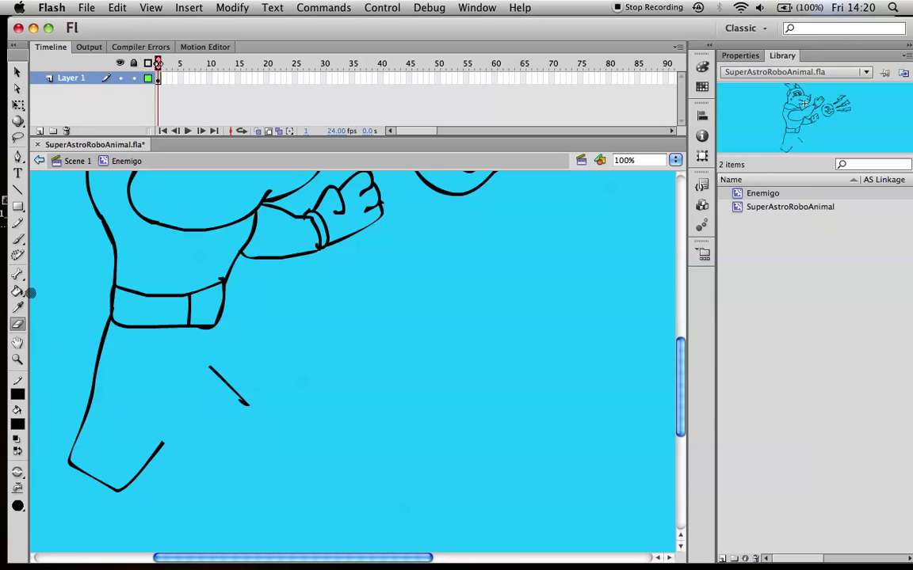
# Redraw the rear leg's inner line straight and outline the bent front thigh with a rounded knee.
pyautogui.click(18, 237)
pyautogui.moveTo(163, 443); pyautogui.dragTo(203, 377)
pyautogui.moveTo(222, 312); pyautogui.dragTo(294, 383)
pyautogui.moveTo(246, 404)
pyautogui.mouseDown()
pyautogui.moveTo(273, 422)
pyautogui.moveTo(290, 378)
pyautogui.mouseUp()
# Draw the lower legs and pointed feet of both the rear and front legs.
pyautogui.moveTo(73, 466); pyautogui.dragTo(58, 522)
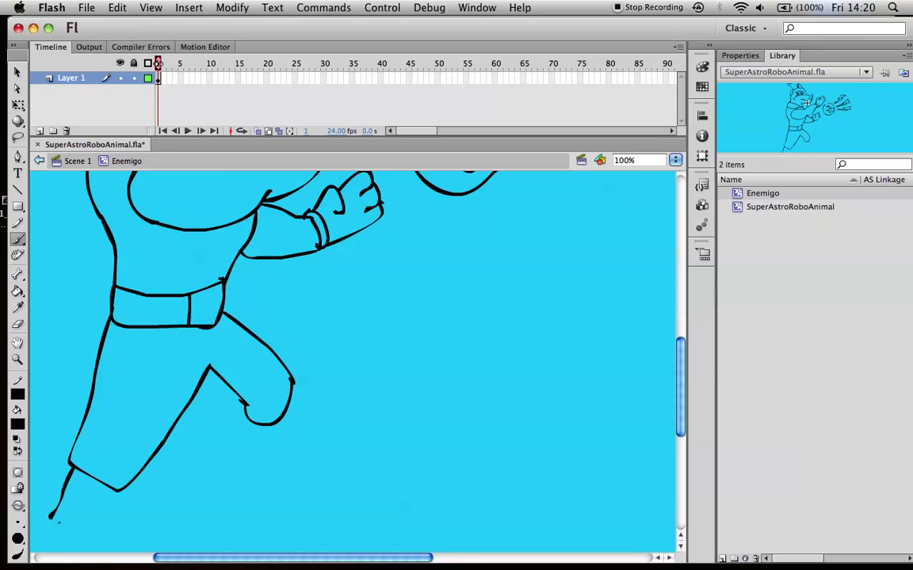
pyautogui.scroll(-3, 614, 388)
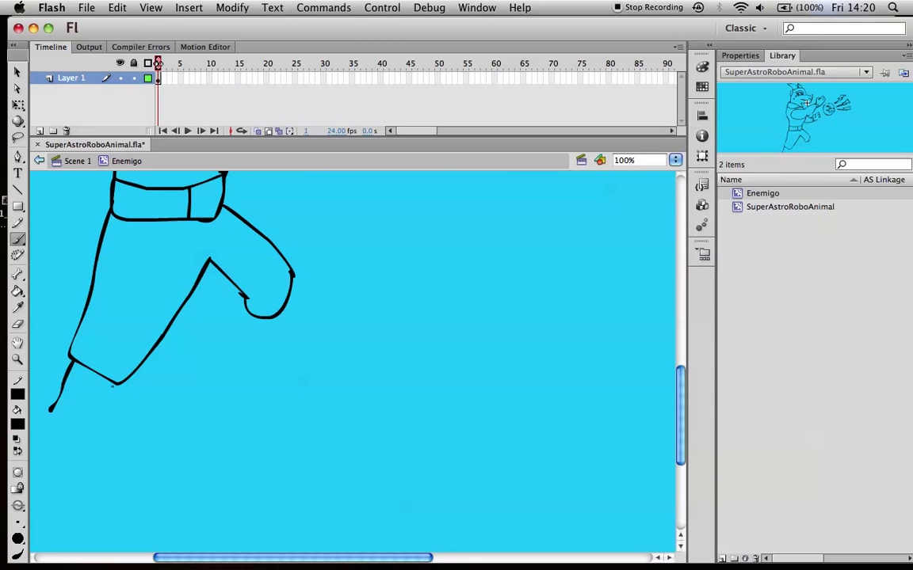
pyautogui.moveTo(111, 389)
pyautogui.mouseDown()
pyautogui.moveTo(73, 417)
pyautogui.moveTo(67, 480)
pyautogui.moveTo(50, 460)
pyautogui.moveTo(49, 406)
pyautogui.mouseUp()
pyautogui.moveTo(247, 309); pyautogui.dragTo(245, 346)
pyautogui.moveTo(288, 302)
pyautogui.mouseDown()
pyautogui.moveTo(266, 352)
pyautogui.moveTo(239, 365)
pyautogui.mouseUp()
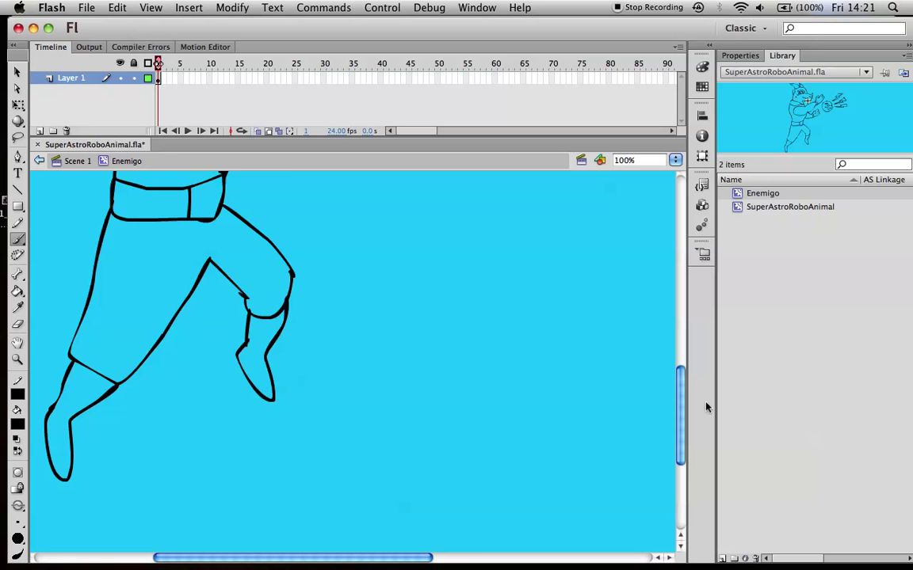
pyautogui.moveTo(682, 418); pyautogui.dragTo(682, 336)
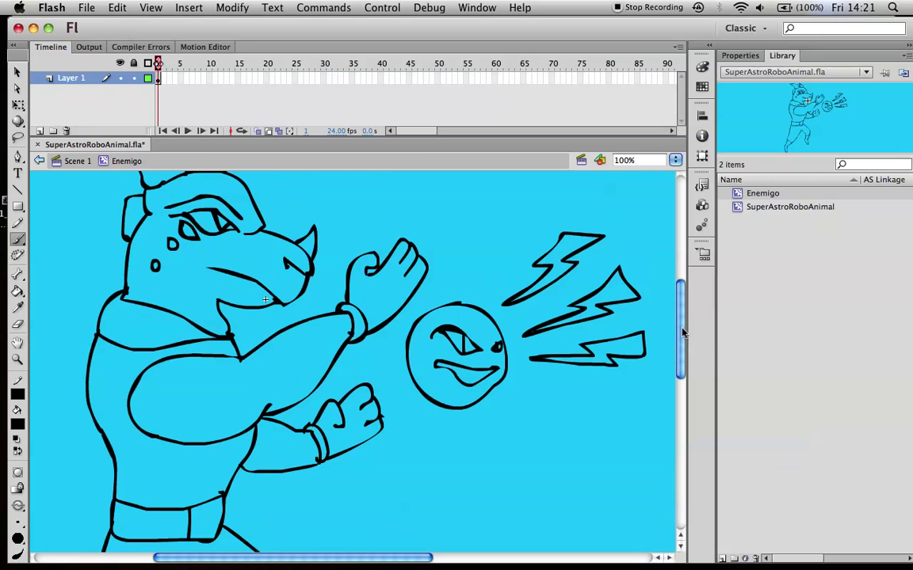
# Insert a keyframe at frame 2 of Layer 1, with onion skin outlines switched on.
pyautogui.click(191, 9)
pyautogui.moveTo(208, 95)
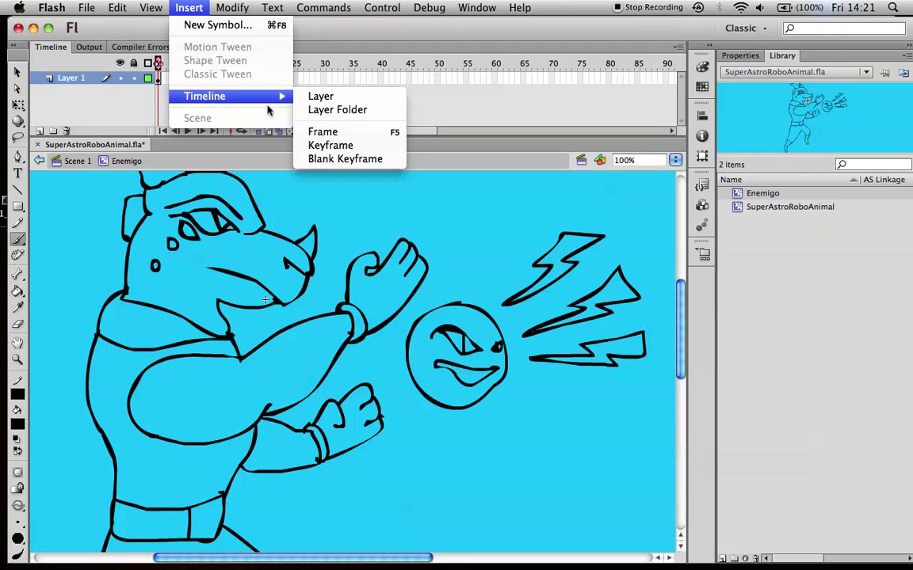
pyautogui.click(330, 147)
pyautogui.click(190, 9)
pyautogui.click(190, 9)
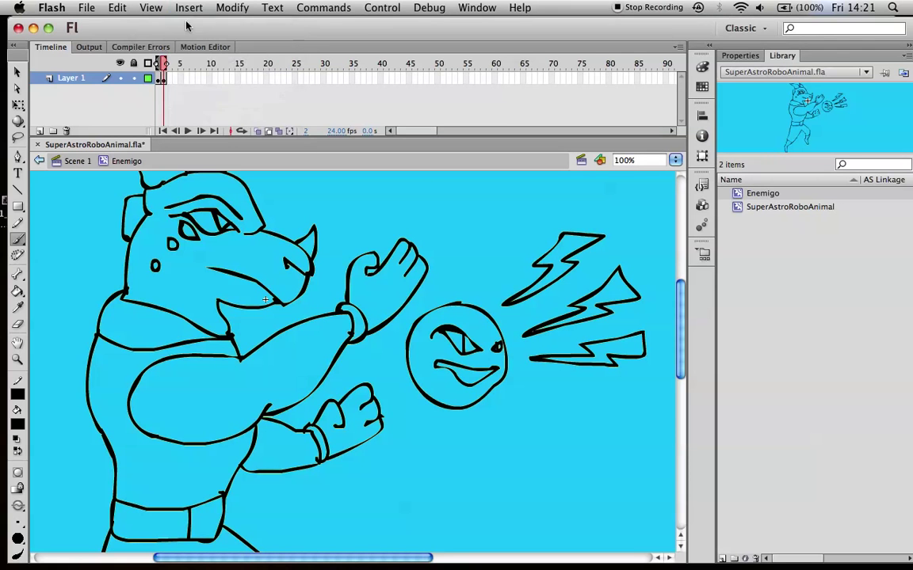
pyautogui.click(269, 132)
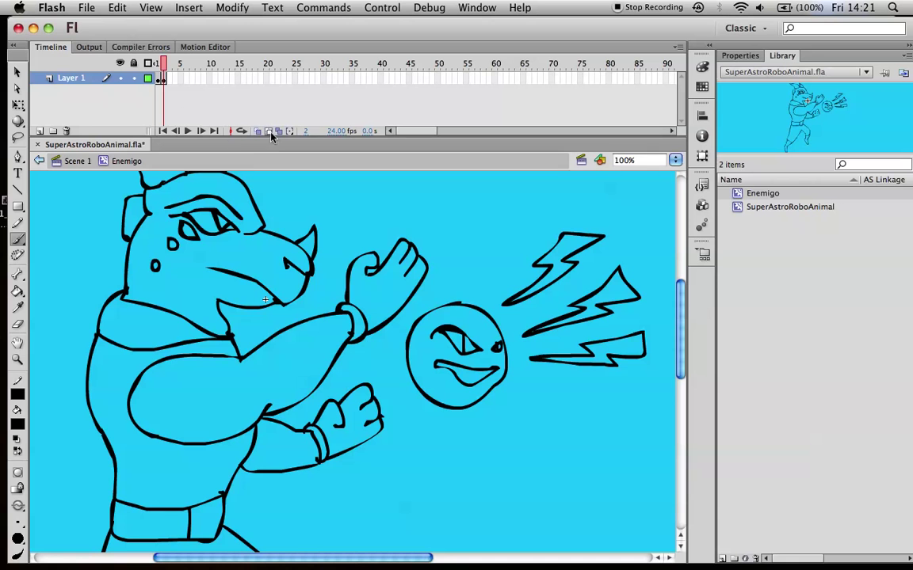
pyautogui.click(270, 132)
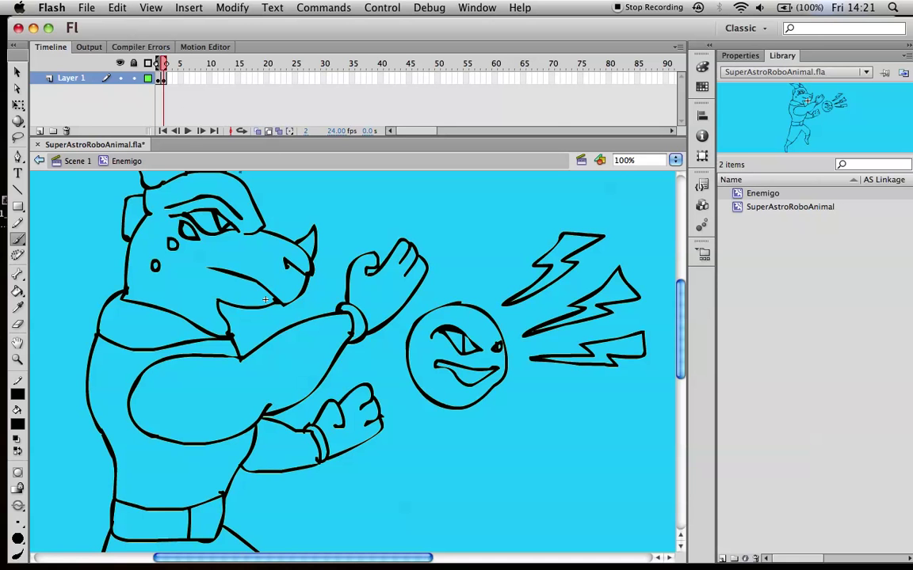
pyautogui.click(163, 78)
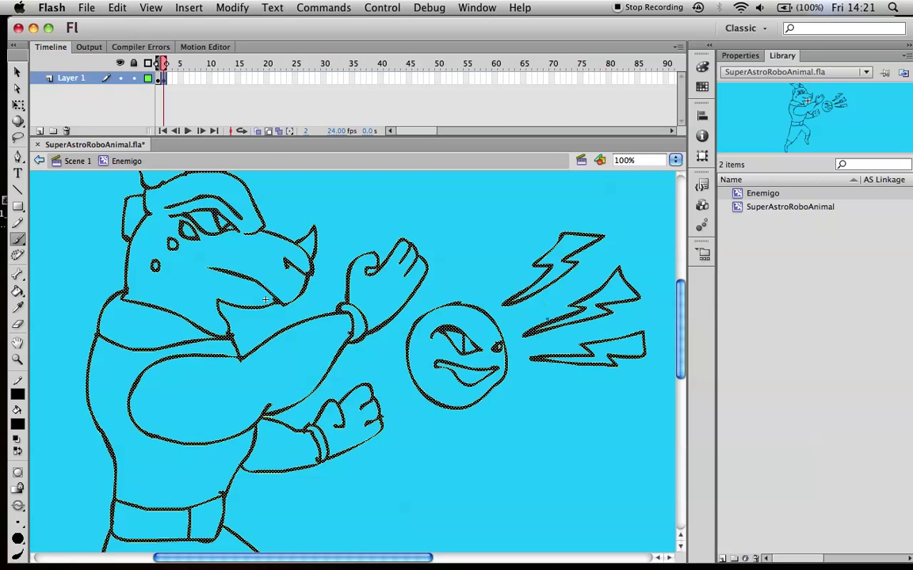
# Erase the three lightning bolts and the energy ball's eyes and mouth on frame 2.
pyautogui.click(17, 323)
pyautogui.moveTo(509, 304)
pyautogui.mouseDown()
pyautogui.moveTo(564, 261)
pyautogui.moveTo(525, 290)
pyautogui.moveTo(524, 282)
pyautogui.moveTo(588, 250)
pyautogui.moveTo(554, 251)
pyautogui.moveTo(535, 287)
pyautogui.moveTo(502, 302)
pyautogui.moveTo(591, 283)
pyautogui.moveTo(526, 333)
pyautogui.moveTo(617, 297)
pyautogui.moveTo(610, 271)
pyautogui.moveTo(607, 298)
pyautogui.moveTo(632, 298)
pyautogui.mouseUp()
pyautogui.moveTo(527, 358); pyautogui.dragTo(643, 350)
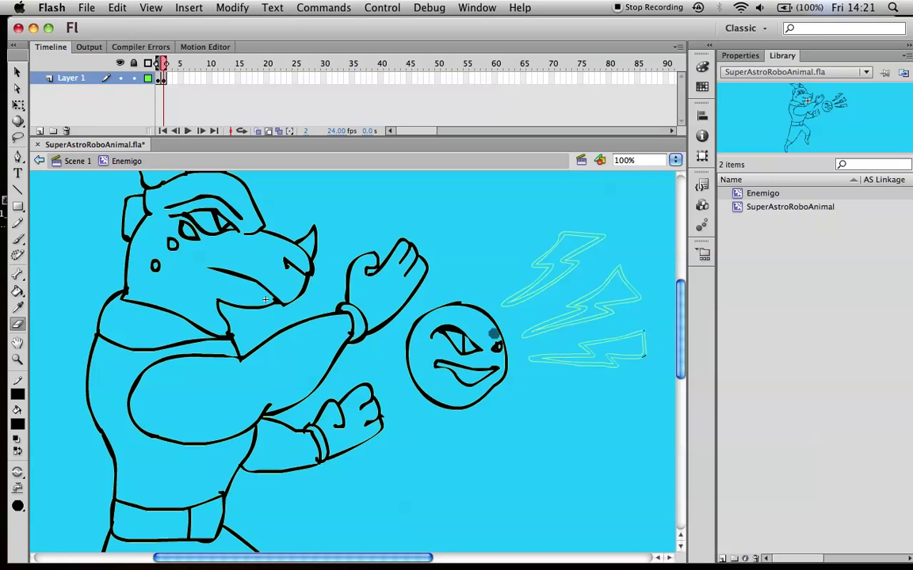
pyautogui.moveTo(432, 336)
pyautogui.mouseDown()
pyautogui.moveTo(497, 349)
pyautogui.moveTo(473, 383)
pyautogui.moveTo(485, 371)
pyautogui.mouseUp()
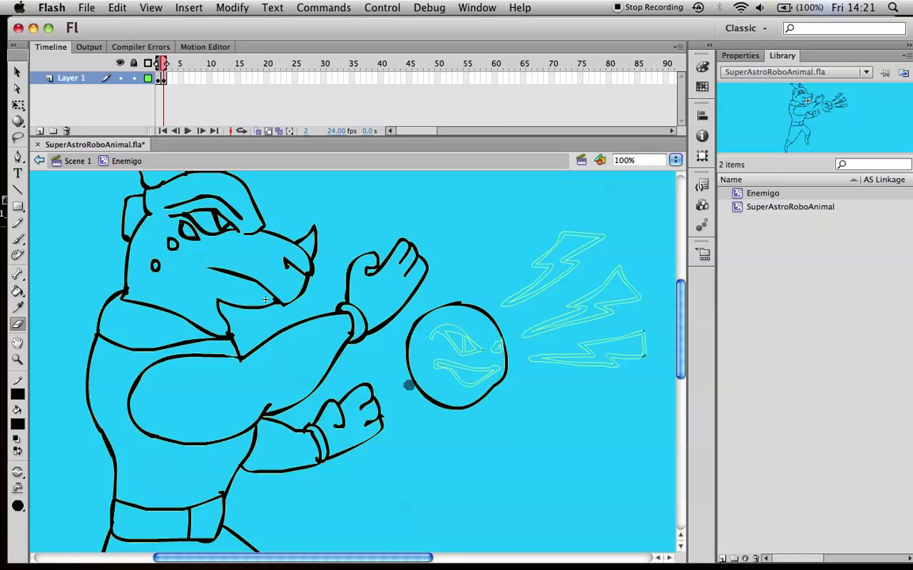
# Brush a new face on the energy ball, with a higher arched eye, a narrowed second eye and a wider wavy mouth.
pyautogui.click(18, 239)
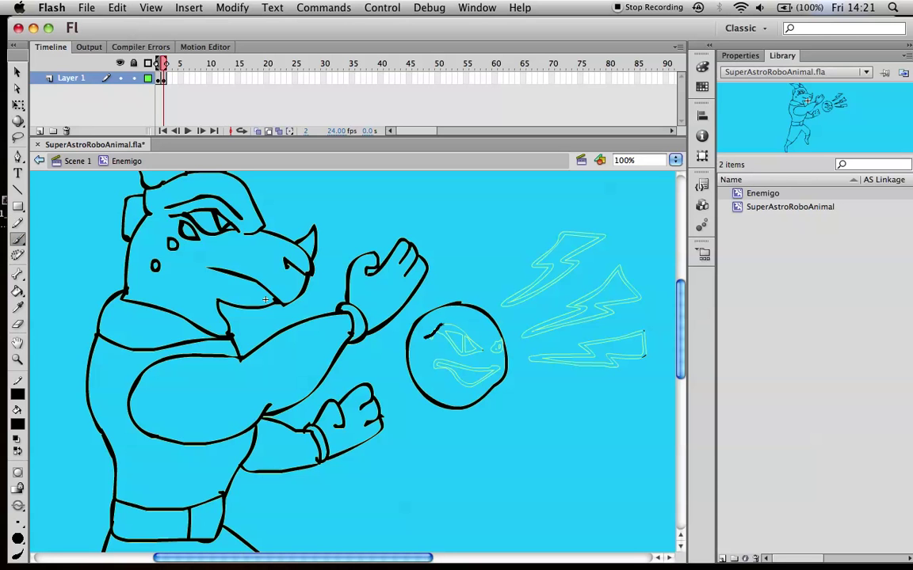
pyautogui.moveTo(468, 329)
pyautogui.mouseDown()
pyautogui.moveTo(481, 351)
pyautogui.moveTo(457, 329)
pyautogui.moveTo(459, 351)
pyautogui.mouseUp()
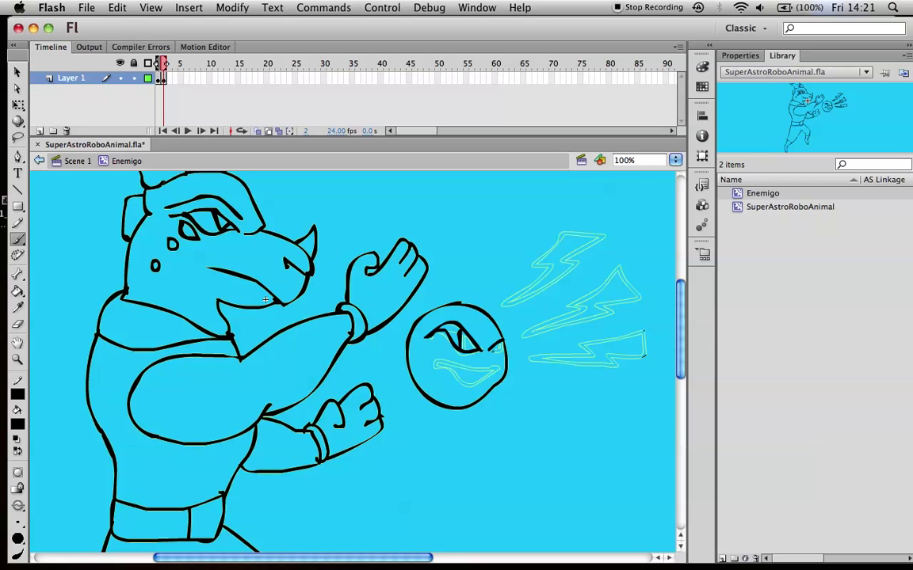
pyautogui.moveTo(492, 370)
pyautogui.mouseDown()
pyautogui.moveTo(423, 358)
pyautogui.moveTo(461, 383)
pyautogui.moveTo(494, 374)
pyautogui.mouseUp()
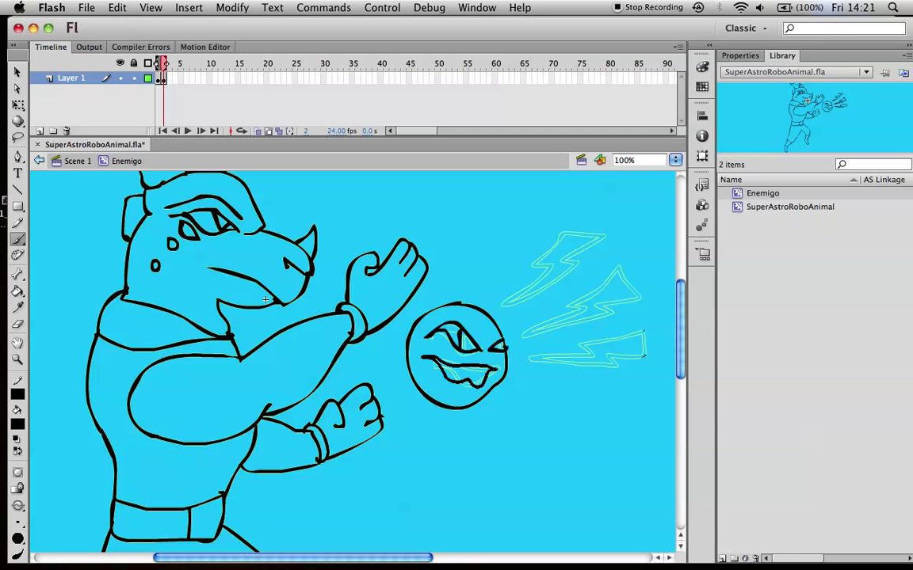
# Brush three longer, flame-like bolts over the old outlines and compare the drawing with frame 1.
pyautogui.moveTo(499, 304)
pyautogui.mouseDown()
pyautogui.moveTo(534, 285)
pyautogui.moveTo(539, 265)
pyautogui.moveTo(521, 267)
pyautogui.moveTo(618, 202)
pyautogui.moveTo(614, 233)
pyautogui.moveTo(557, 249)
pyautogui.moveTo(573, 258)
pyautogui.moveTo(552, 285)
pyautogui.moveTo(523, 295)
pyautogui.mouseUp()
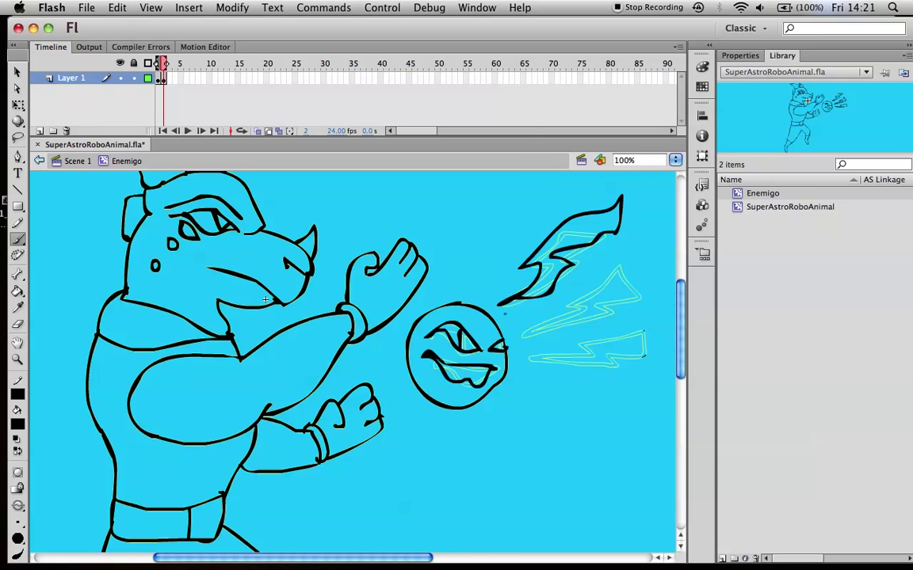
pyautogui.moveTo(517, 336)
pyautogui.mouseDown()
pyautogui.moveTo(551, 328)
pyautogui.moveTo(586, 298)
pyautogui.moveTo(578, 295)
pyautogui.moveTo(650, 218)
pyautogui.moveTo(661, 256)
pyautogui.moveTo(599, 287)
pyautogui.moveTo(616, 298)
pyautogui.moveTo(563, 334)
pyautogui.moveTo(517, 335)
pyautogui.moveTo(579, 354)
pyautogui.moveTo(629, 347)
pyautogui.moveTo(659, 312)
pyautogui.moveTo(666, 340)
pyautogui.moveTo(613, 348)
pyautogui.moveTo(643, 363)
pyautogui.moveTo(607, 368)
pyautogui.moveTo(543, 358)
pyautogui.mouseUp()
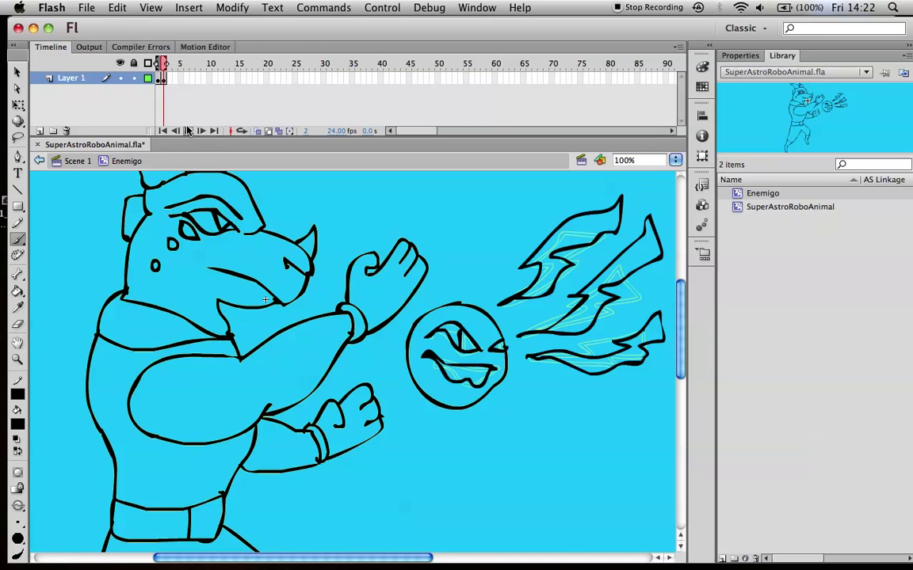
pyautogui.click(160, 82)
pyautogui.click(162, 78)
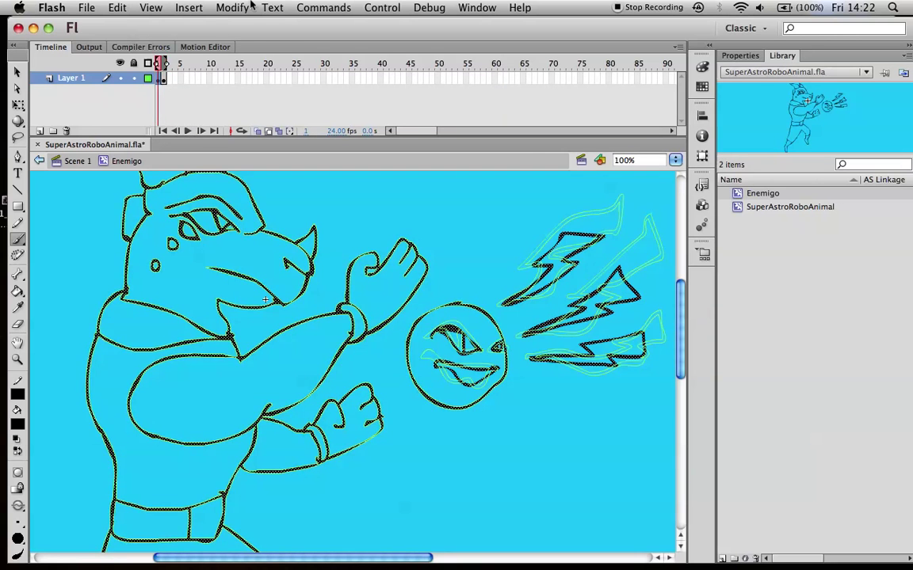
pyautogui.click(166, 81)
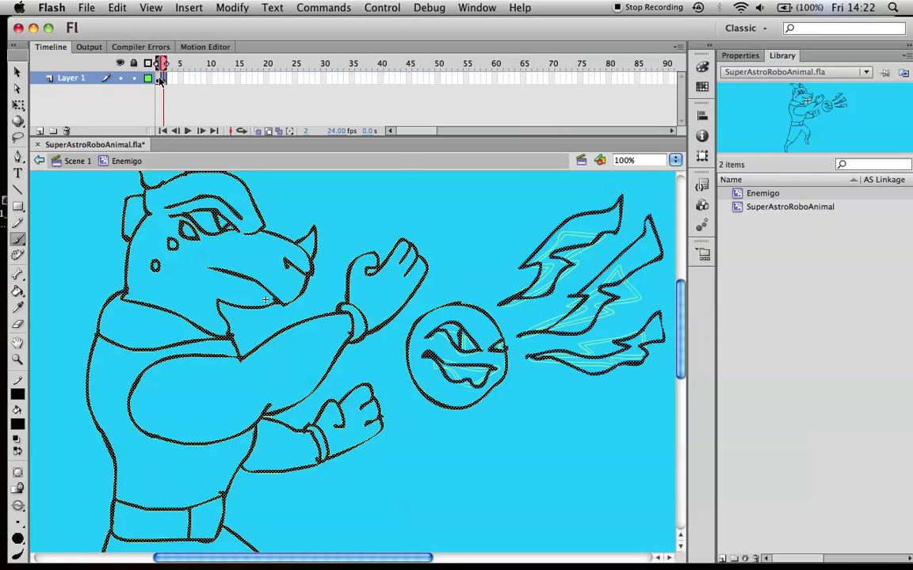
# Extend the first keyframe's drawing by one frame.
pyautogui.click(158, 80)
pyautogui.click(191, 10)
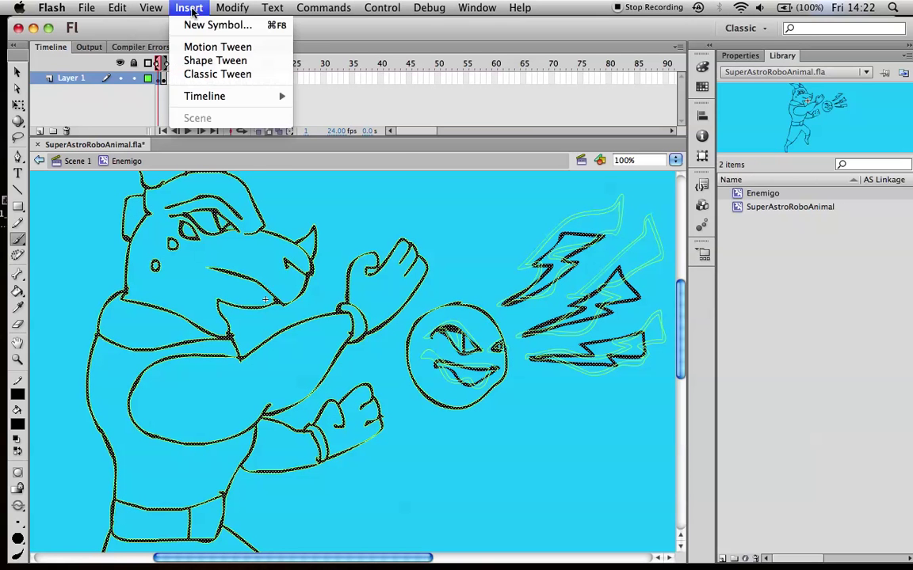
pyautogui.moveTo(234, 99)
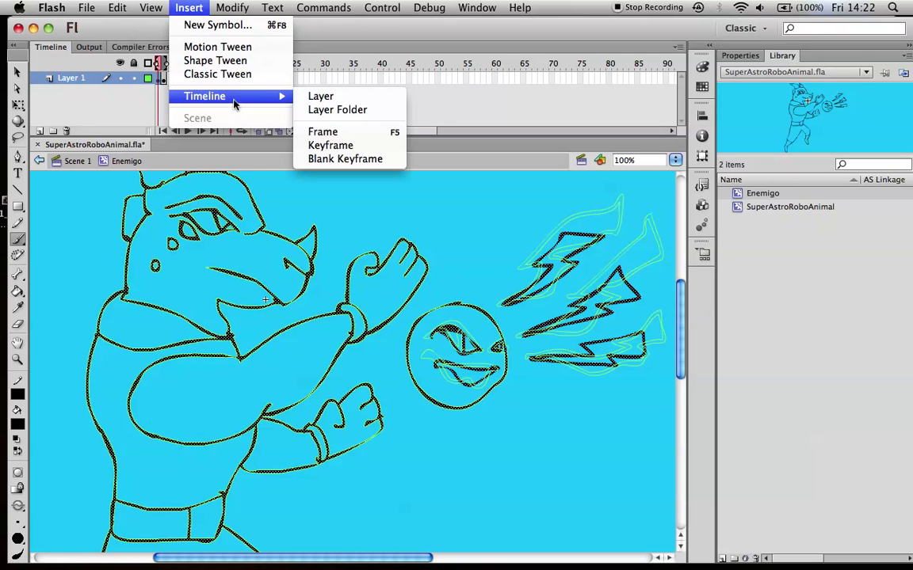
pyautogui.click(325, 132)
pyautogui.click(150, 7)
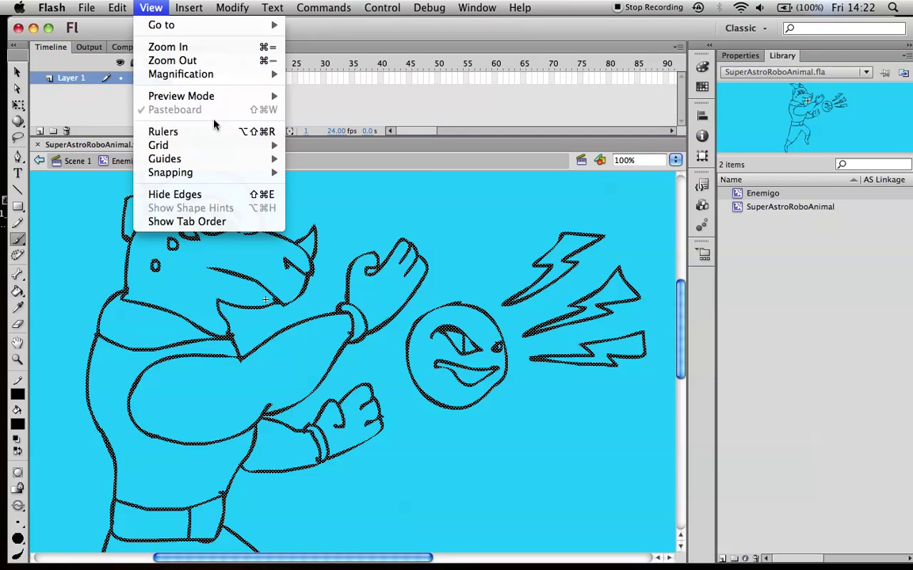
pyautogui.moveTo(232, 100)
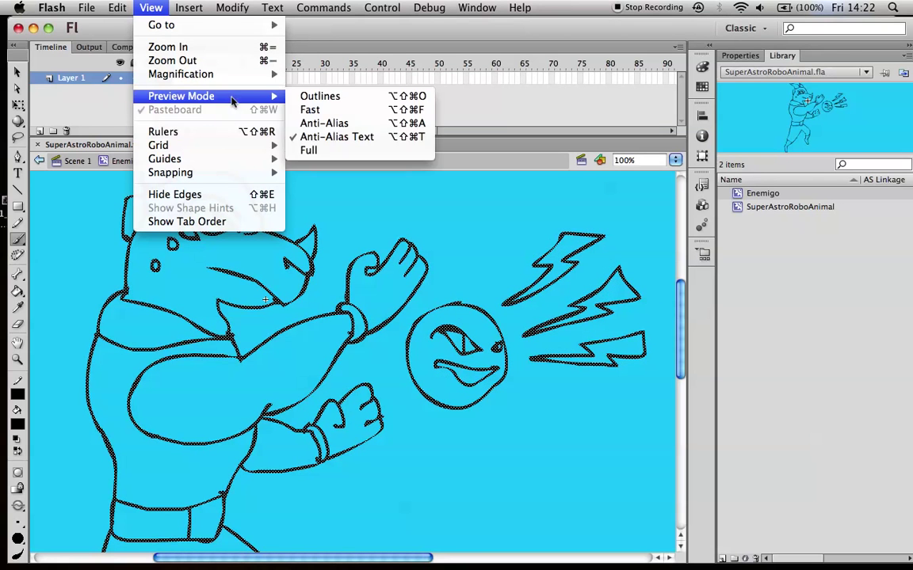
pyautogui.click(136, 7)
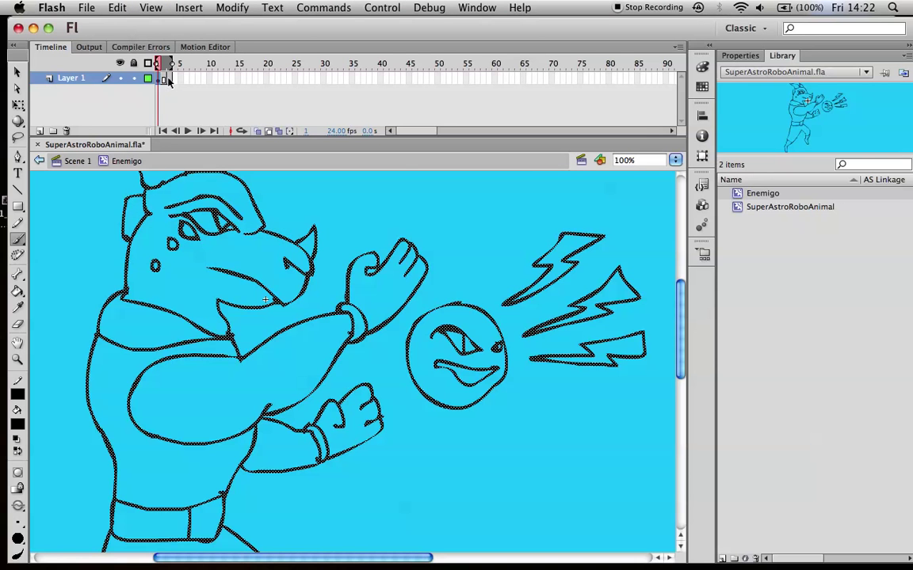
# Extend the second keyframe, now at frame 3, by two frames.
pyautogui.click(168, 79)
pyautogui.click(189, 7)
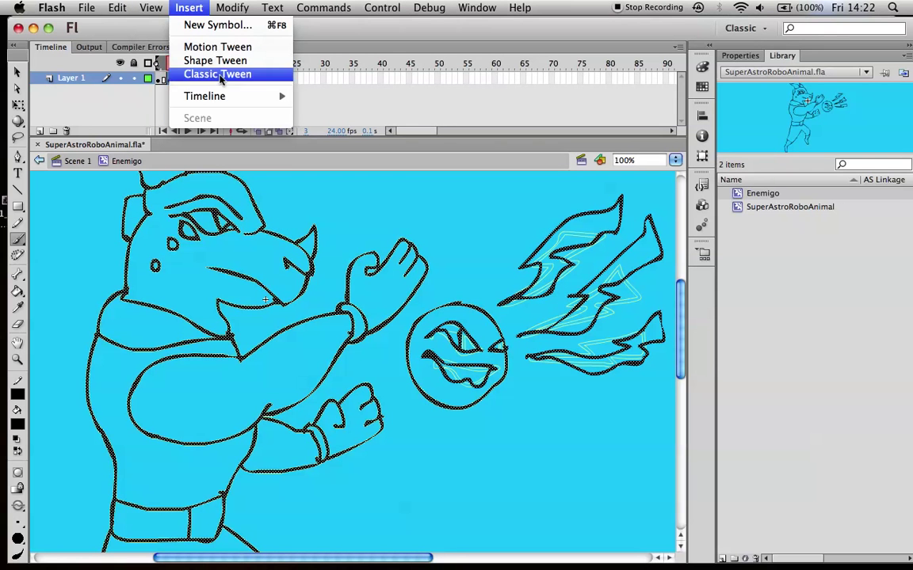
pyautogui.moveTo(230, 95)
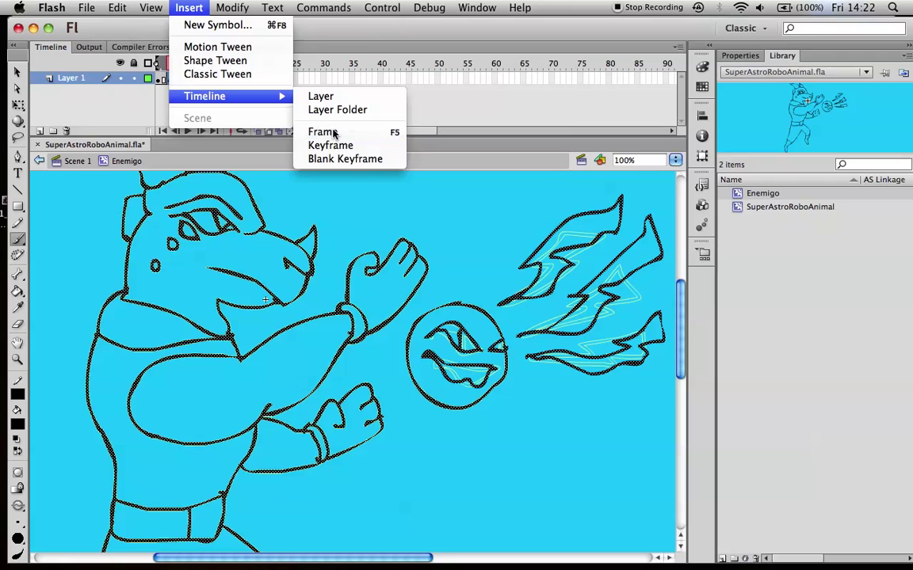
pyautogui.click(333, 133)
pyautogui.click(189, 7)
pyautogui.moveTo(279, 96)
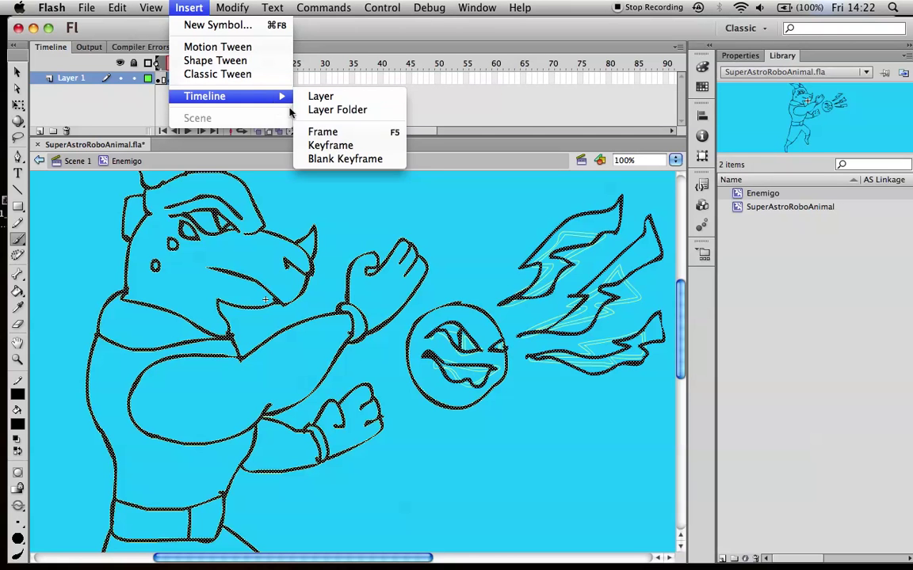
pyautogui.click(324, 133)
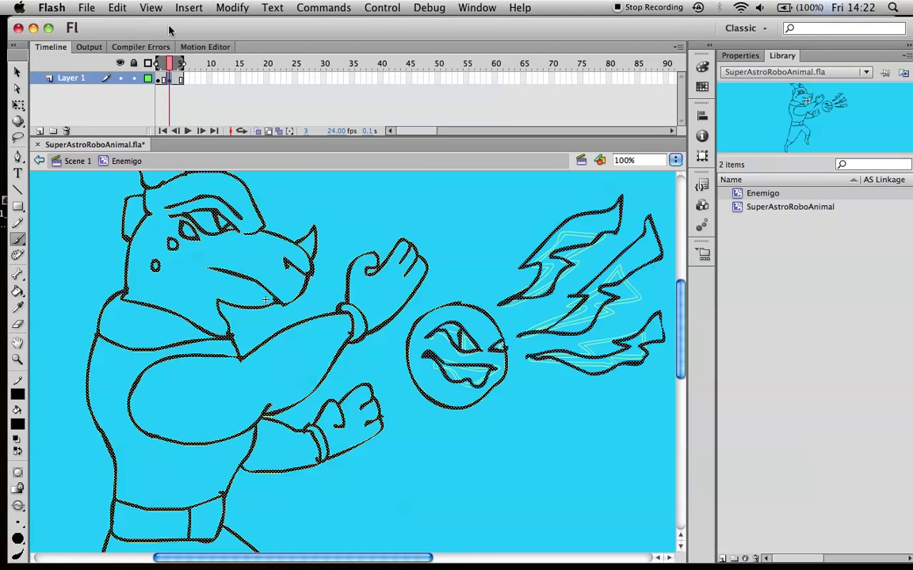
# Extend the first keyframe by another frame and play back the Enemigo animation.
pyautogui.click(159, 79)
pyautogui.click(197, 7)
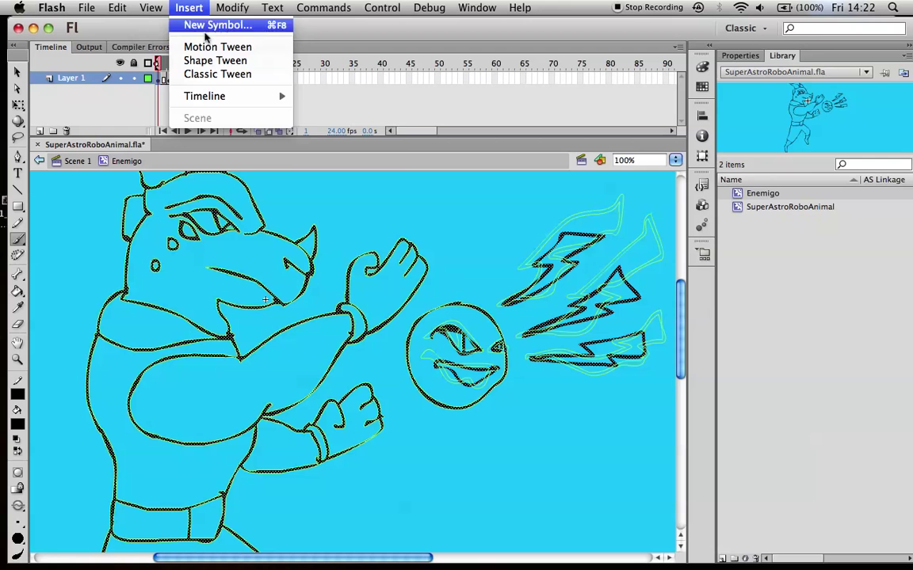
pyautogui.moveTo(238, 96)
pyautogui.click(321, 133)
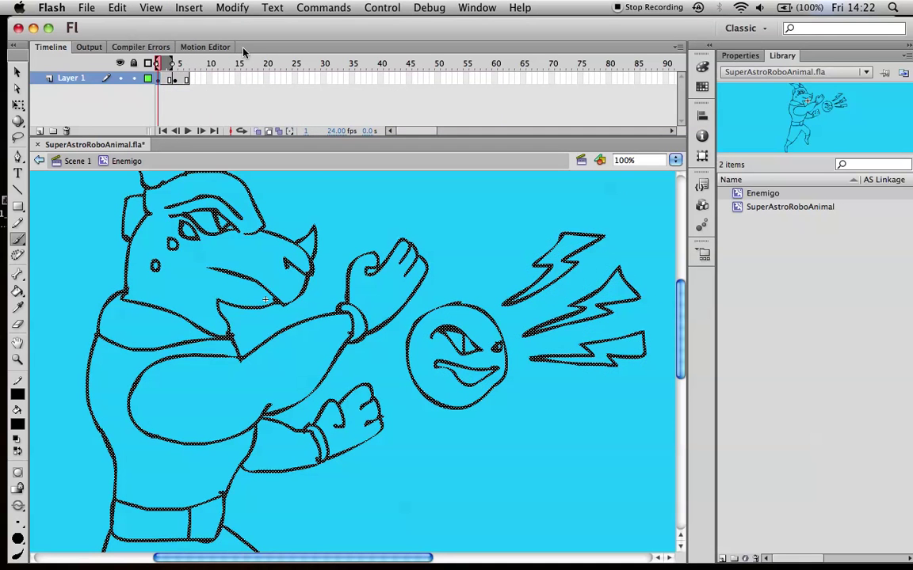
pyautogui.click(188, 132)
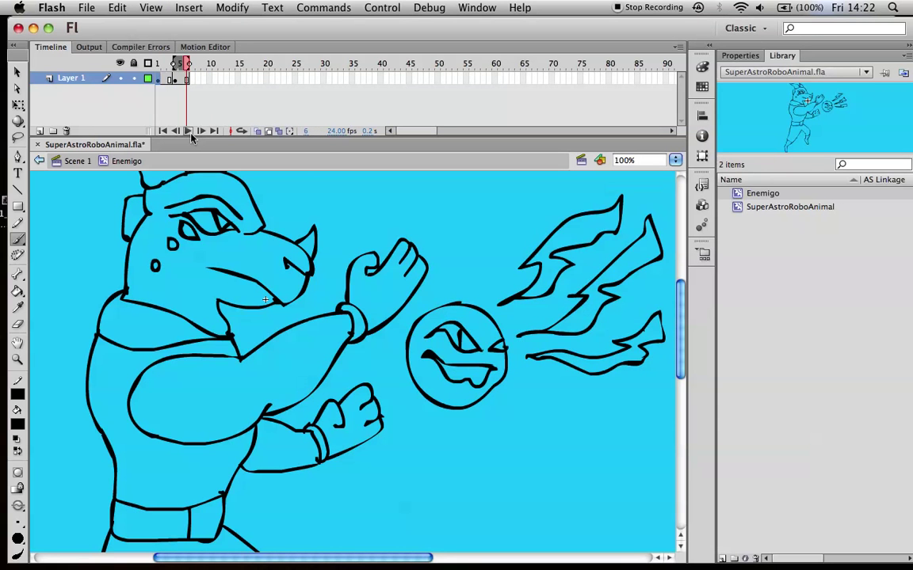
pyautogui.click(188, 132)
# Return to Scene 1 and place an instance of the Enemigo symbol over the stage.
pyautogui.click(38, 161)
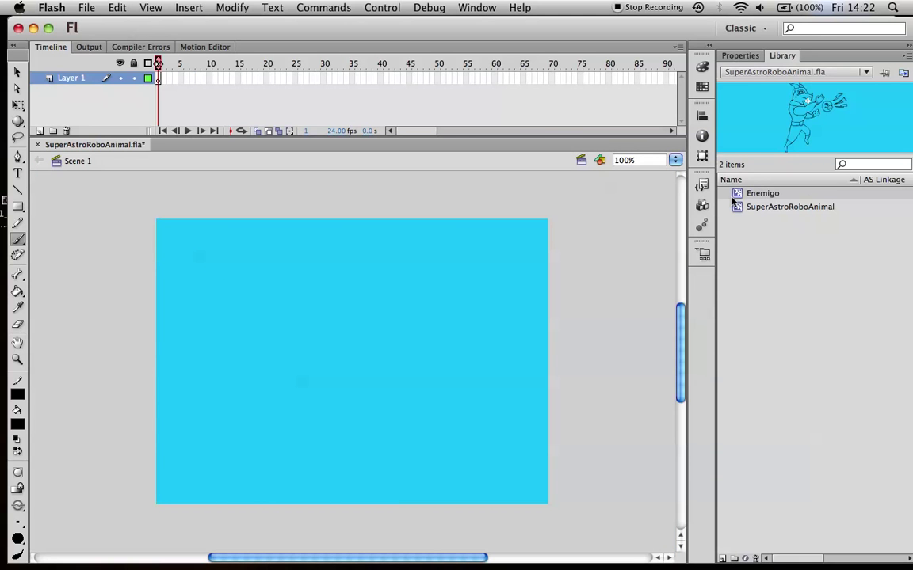
pyautogui.moveTo(741, 197); pyautogui.dragTo(474, 283)
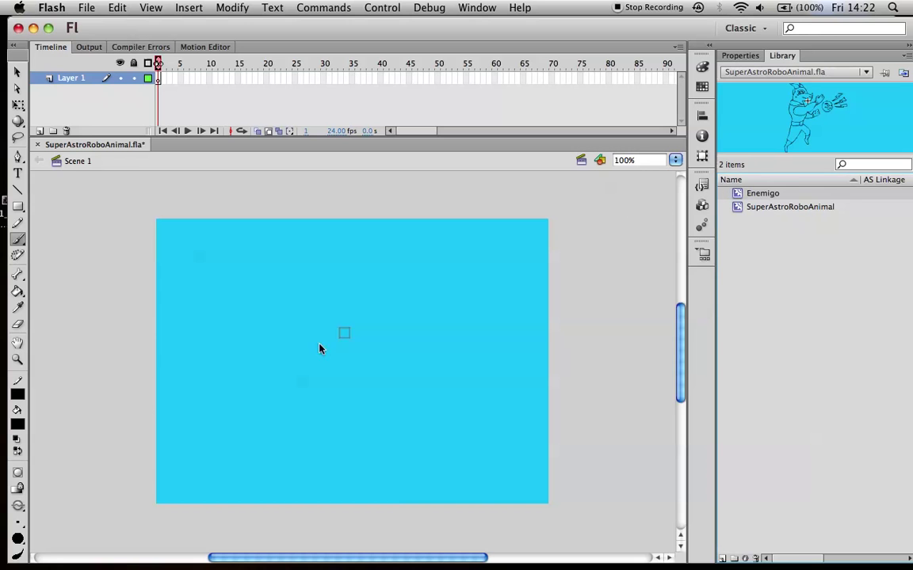
pyautogui.moveTo(202, 404)
pyautogui.mouseDown()
pyautogui.moveTo(212, 415)
pyautogui.moveTo(201, 402)
pyautogui.mouseUp()
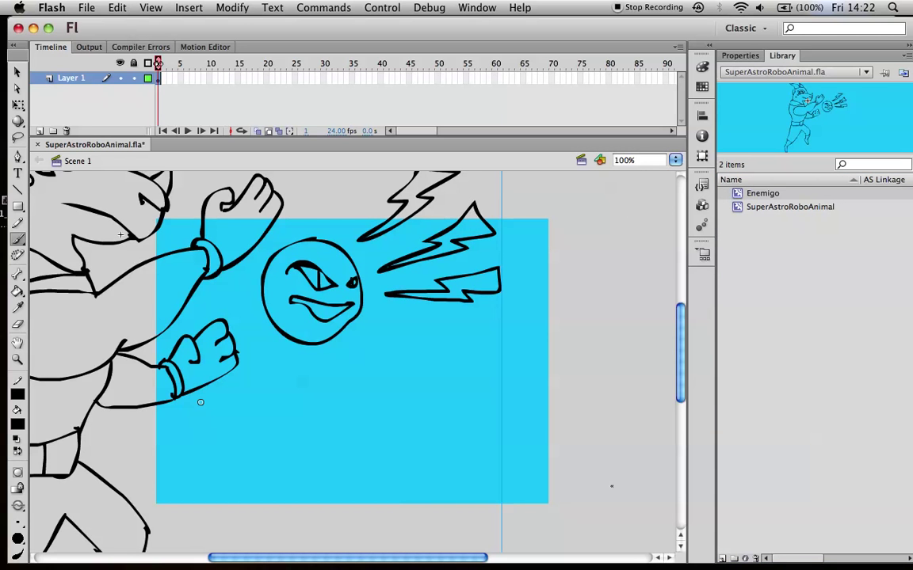
# Scale the Enemigo instance down to about a fifth of its size with Free Transform.
pyautogui.press('super+minus')
pyautogui.press('super+minus')
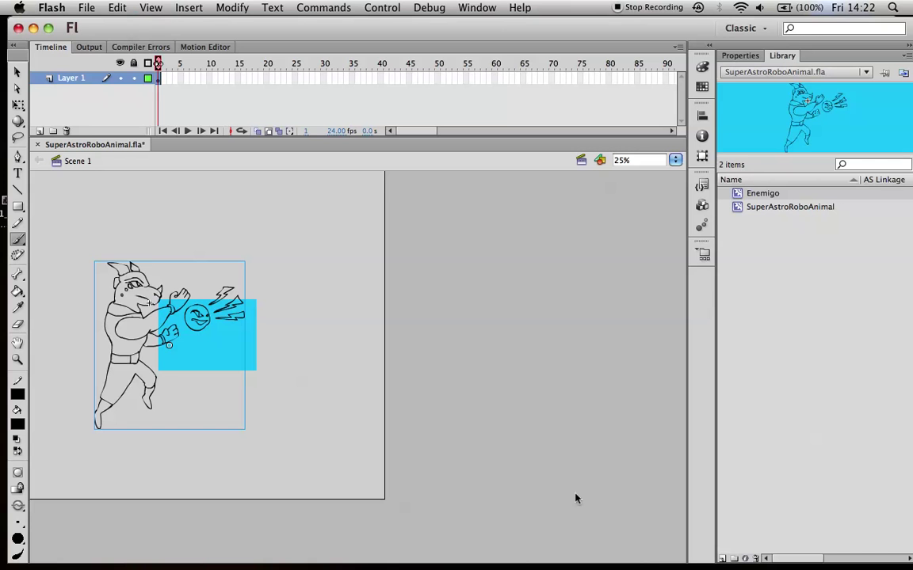
pyautogui.click(17, 104)
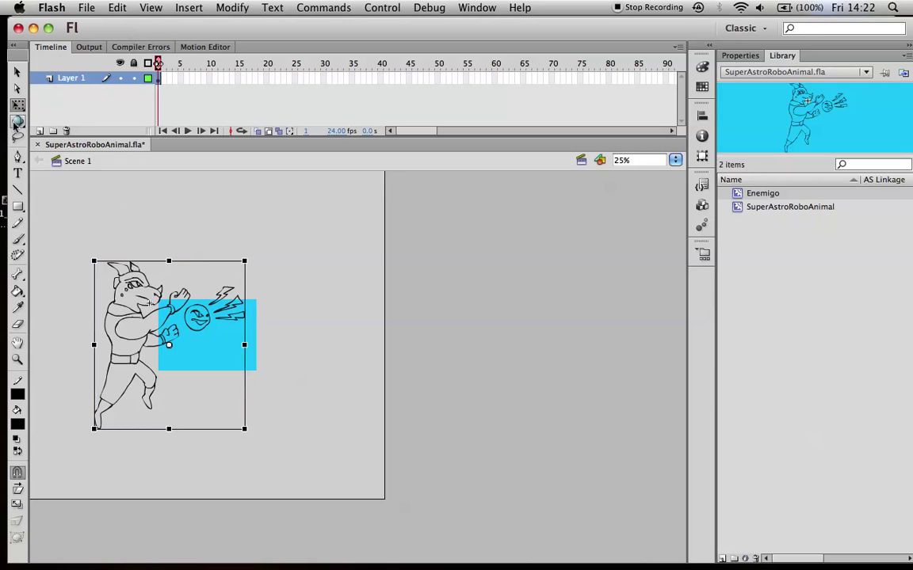
pyautogui.moveTo(246, 430); pyautogui.dragTo(202, 373)
pyautogui.press('super+z')
pyautogui.moveTo(245, 429); pyautogui.dragTo(158, 347)
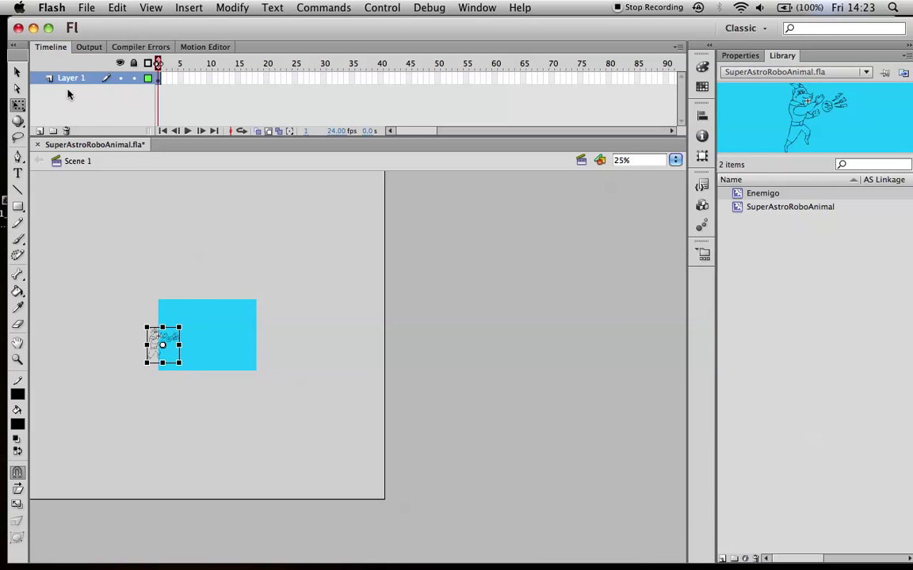
# Add a new layer above Layer 1 and clear its name.
pyautogui.click(39, 131)
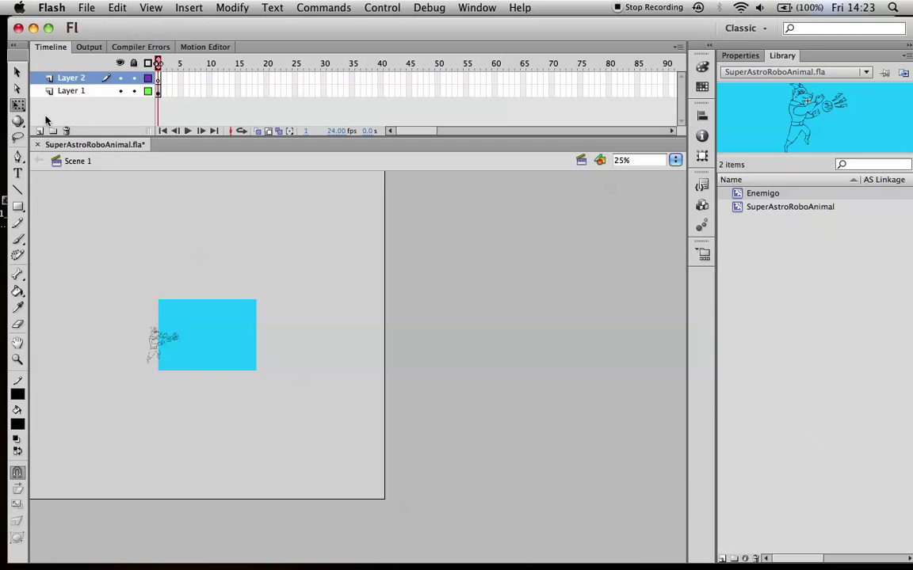
pyautogui.doubleClick(67, 77)
pyautogui.press('BackSpace')
pyautogui.write('E')
pyautogui.press('BackSpace')
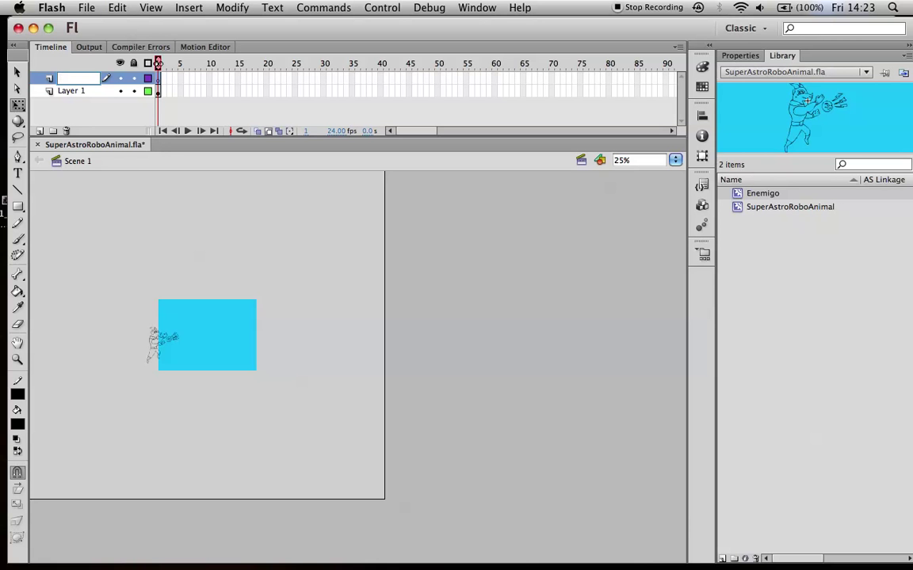
# Move the Enemigo instance on Layer 1 to the outside of the stage's lower-left corner.
pyautogui.click(83, 92)
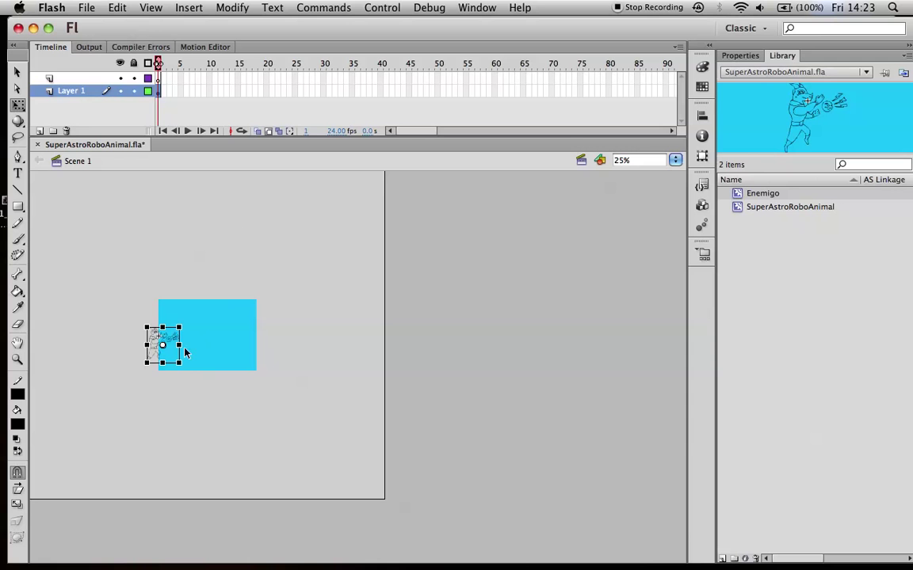
pyautogui.moveTo(160, 343); pyautogui.dragTo(137, 385)
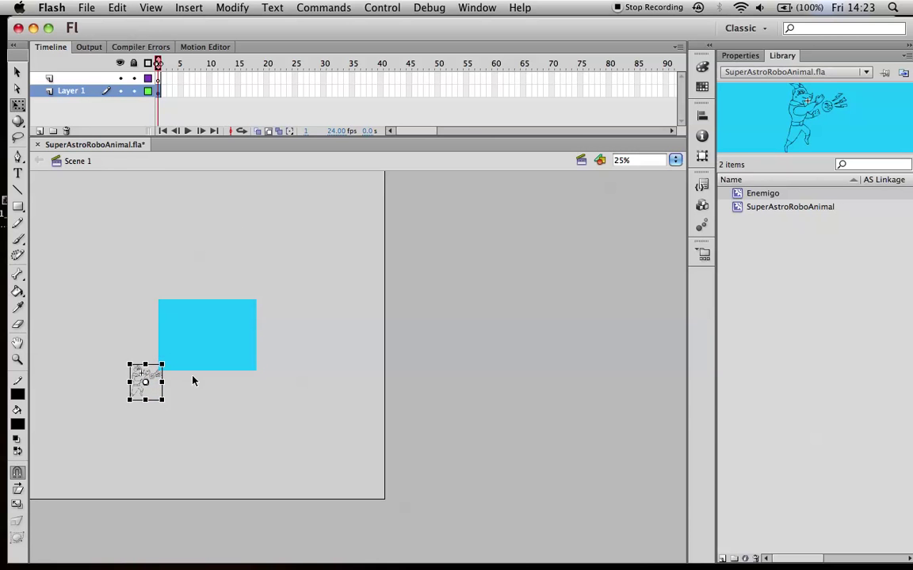
pyautogui.press('super+equal')
pyautogui.press('super+equal')
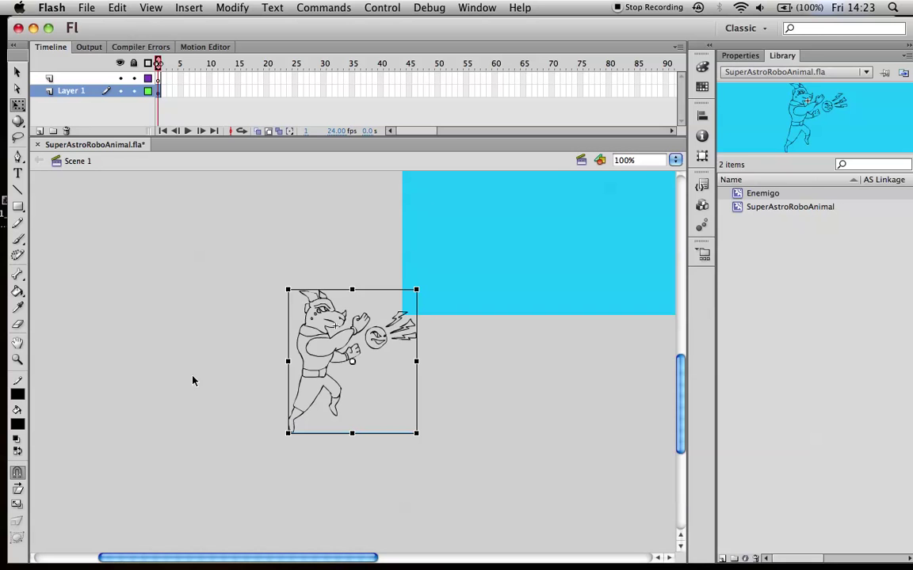
# Apply a motion tween to the Enemigo instance on Layer 1.
pyautogui.click(442, 318)
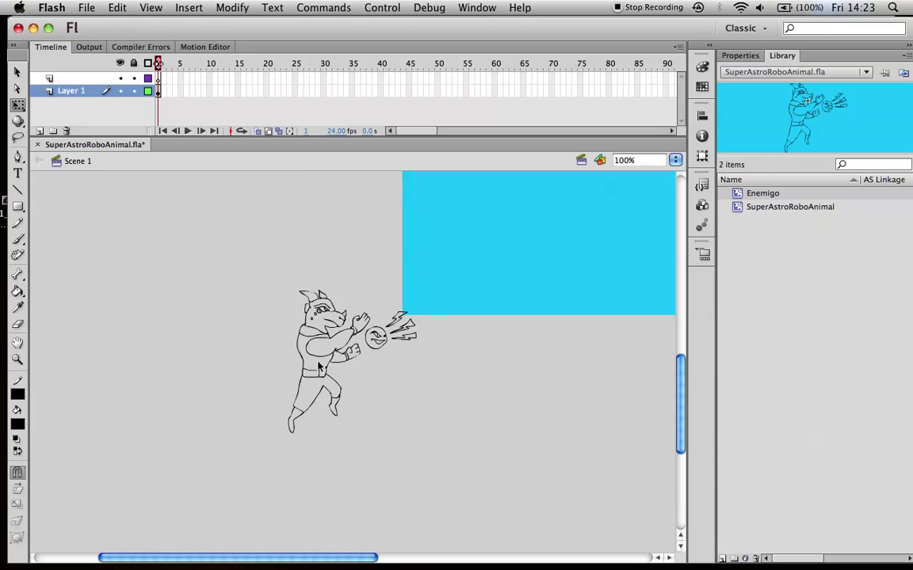
pyautogui.click(222, 7)
pyautogui.moveTo(189, 7)
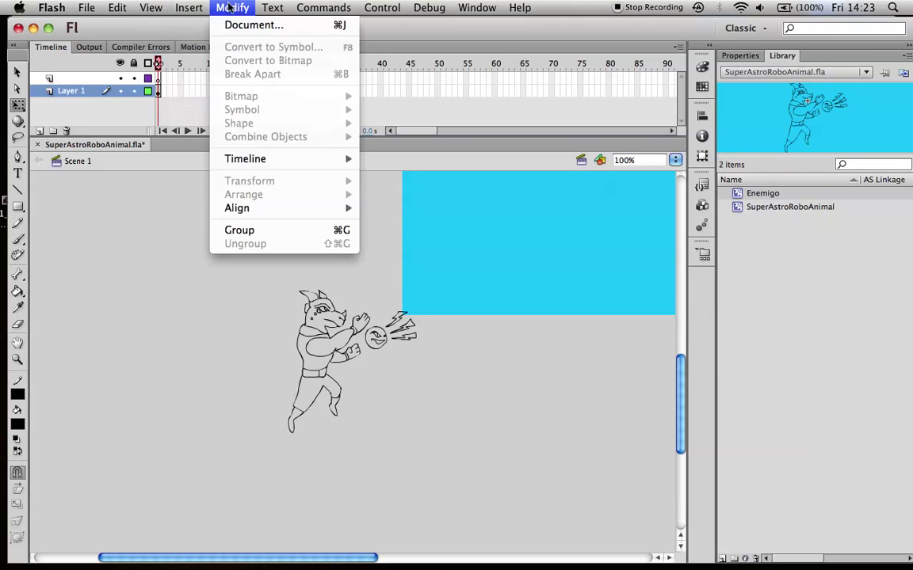
pyautogui.click(191, 135)
pyautogui.click(68, 90)
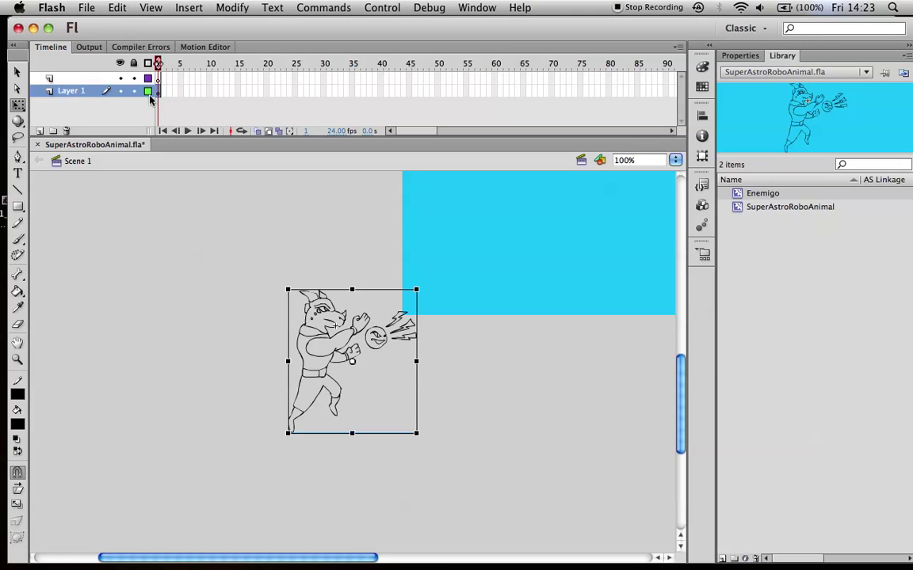
pyautogui.click(232, 8)
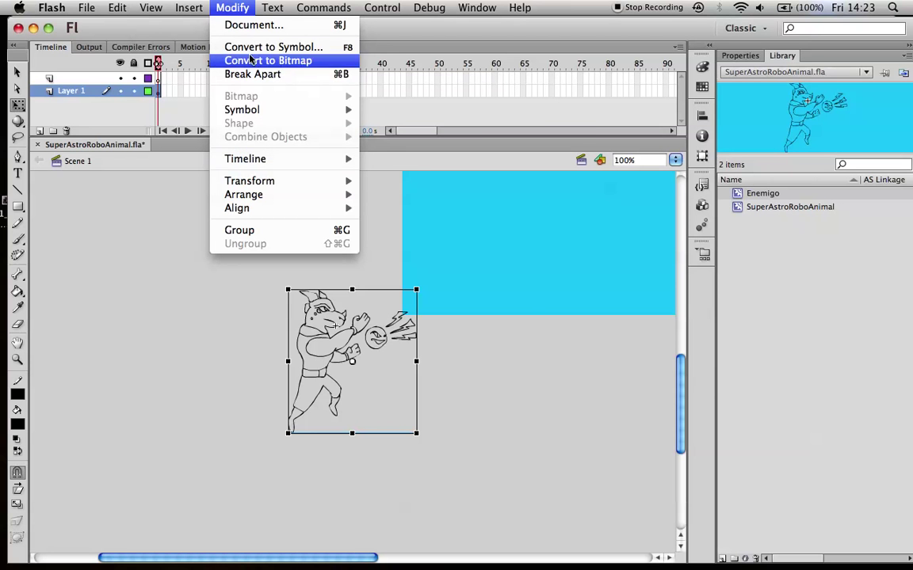
pyautogui.moveTo(190, 8)
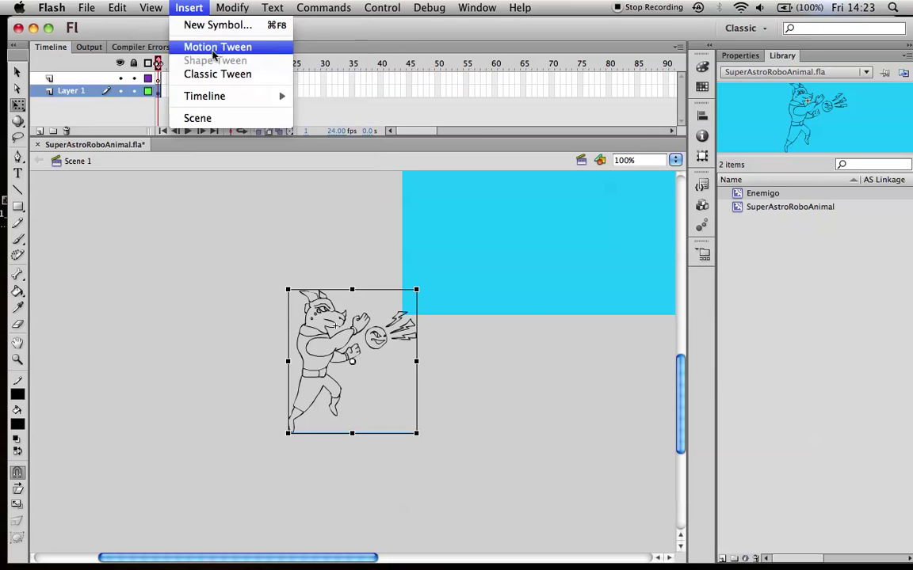
pyautogui.click(218, 47)
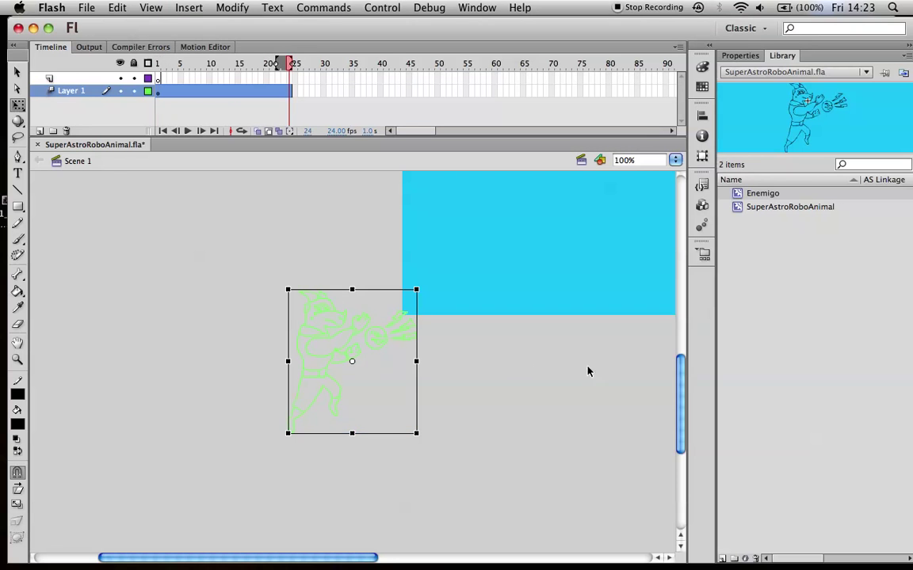
# At frame 24, move the Enemigo instance diagonally up onto the upper middle of the stage to define the tween's end position.
pyautogui.moveTo(370, 559); pyautogui.dragTo(414, 543)
pyautogui.moveTo(681, 375); pyautogui.dragTo(681, 337)
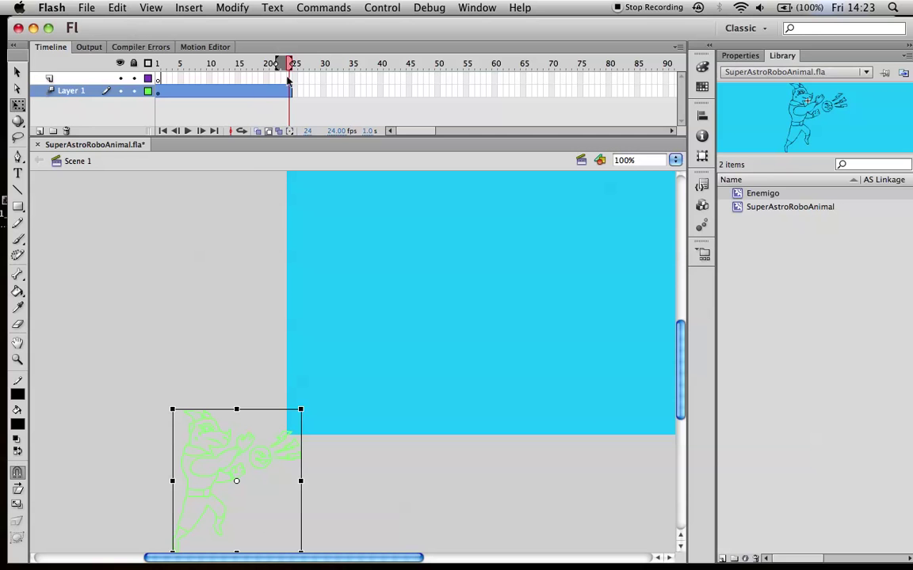
pyautogui.moveTo(277, 65); pyautogui.dragTo(271, 63)
pyautogui.moveTo(212, 470); pyautogui.dragTo(290, 397)
pyautogui.moveTo(205, 486); pyautogui.dragTo(489, 255)
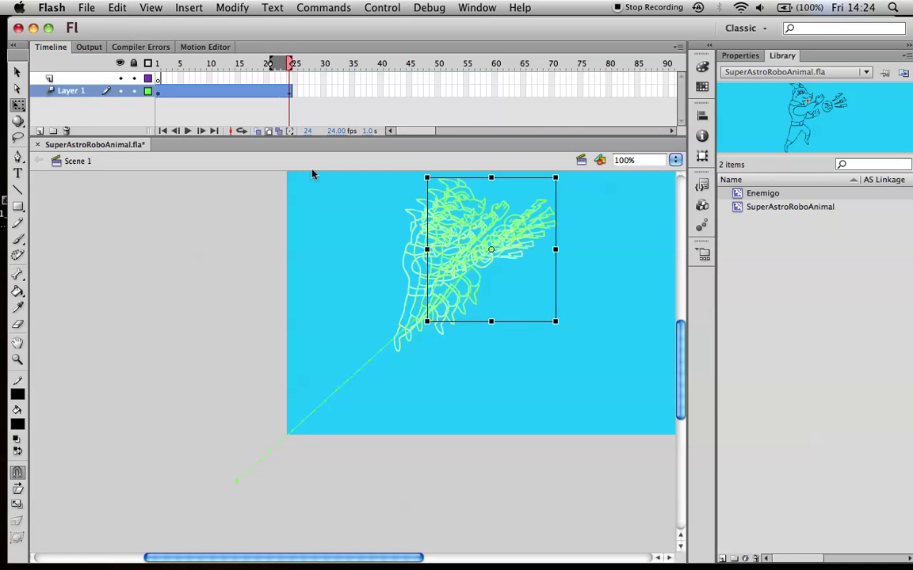
# Turn off the onion skin outlines and play the Enemigo tween from frame 1.
pyautogui.moveTo(269, 67); pyautogui.dragTo(135, 69)
pyautogui.click(267, 132)
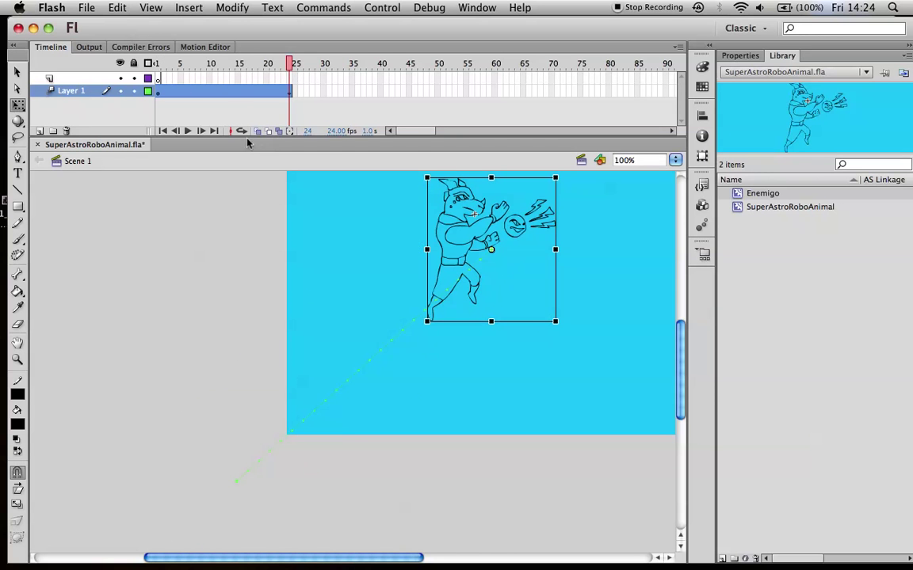
pyautogui.moveTo(290, 63); pyautogui.dragTo(146, 74)
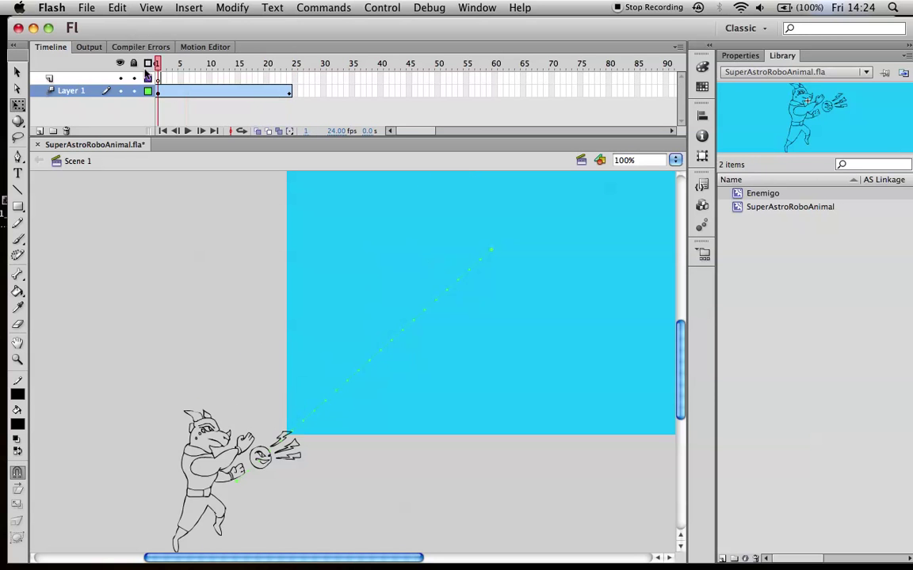
pyautogui.click(188, 131)
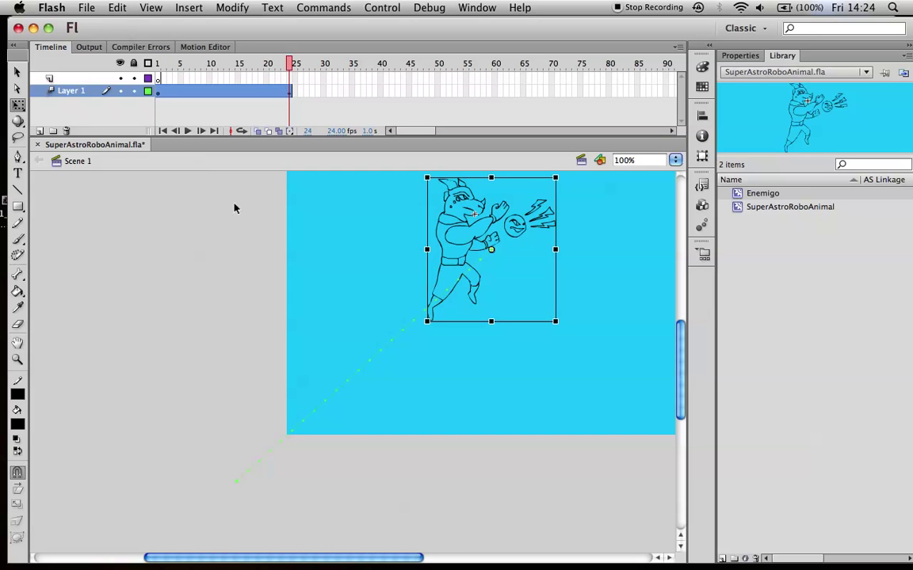
# Place an instance of the SuperAstroRoboAnimal symbol over the stage's right half in frame 1 of the unnamed upper layer.
pyautogui.hscroll(3, 378, 506)
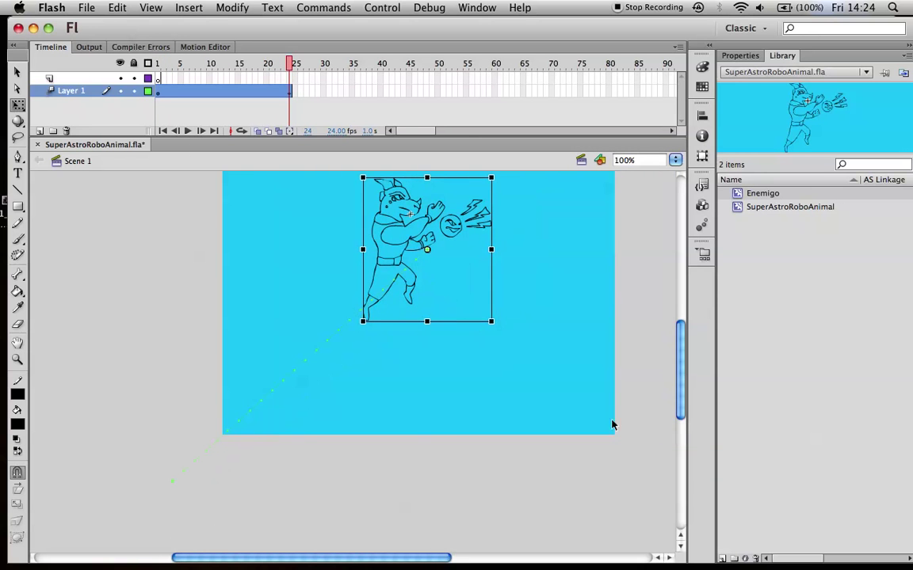
pyautogui.moveTo(683, 362); pyautogui.dragTo(683, 332)
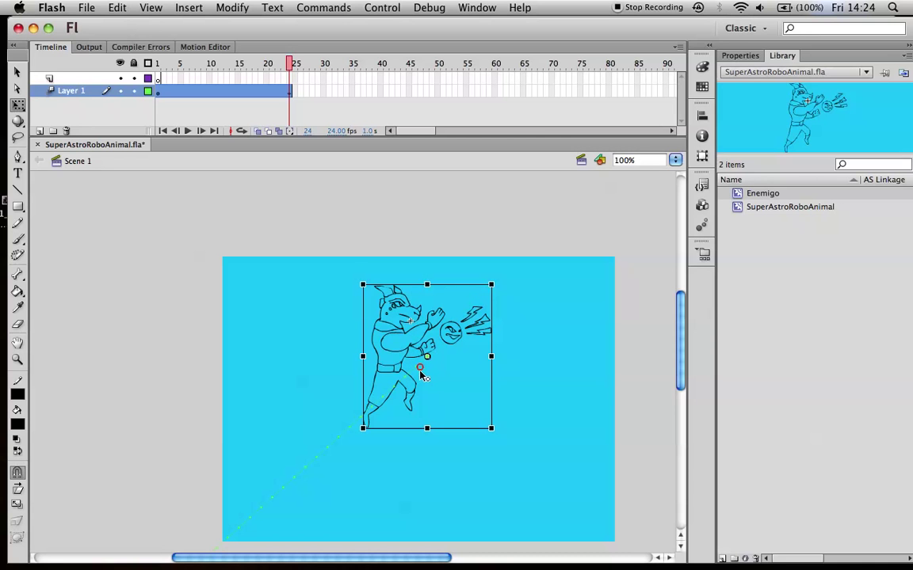
pyautogui.click(78, 79)
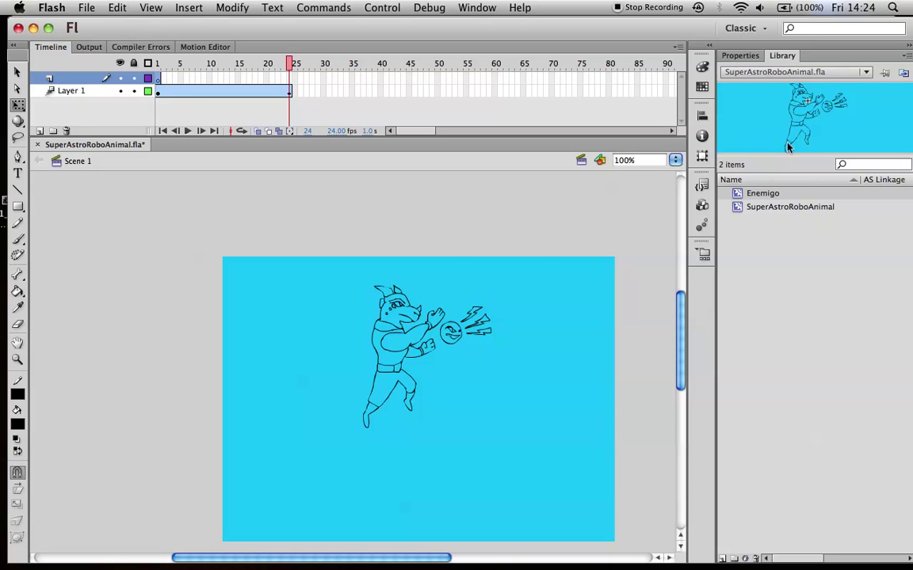
pyautogui.click(763, 209)
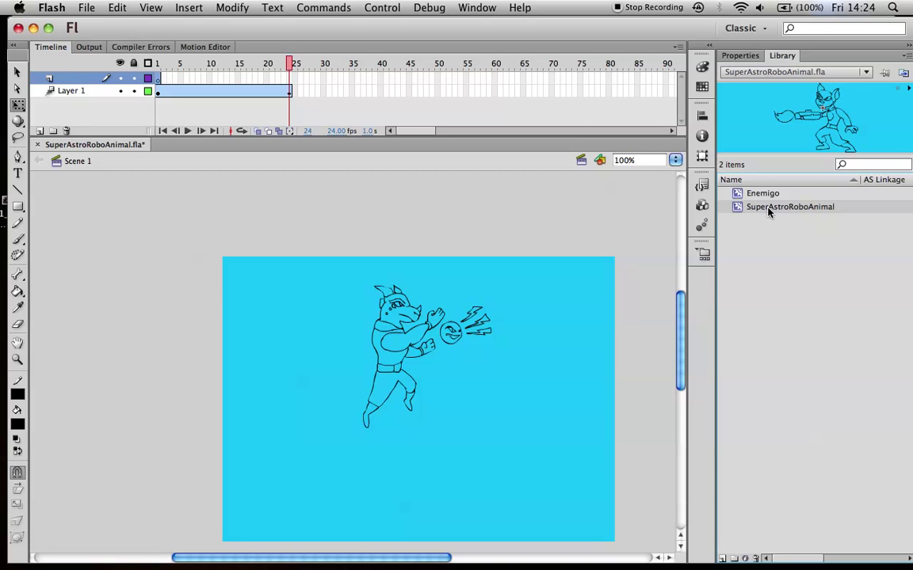
pyautogui.moveTo(814, 129); pyautogui.dragTo(550, 404)
pyautogui.moveTo(740, 210); pyautogui.dragTo(574, 386)
pyautogui.moveTo(290, 63); pyautogui.dragTo(160, 79)
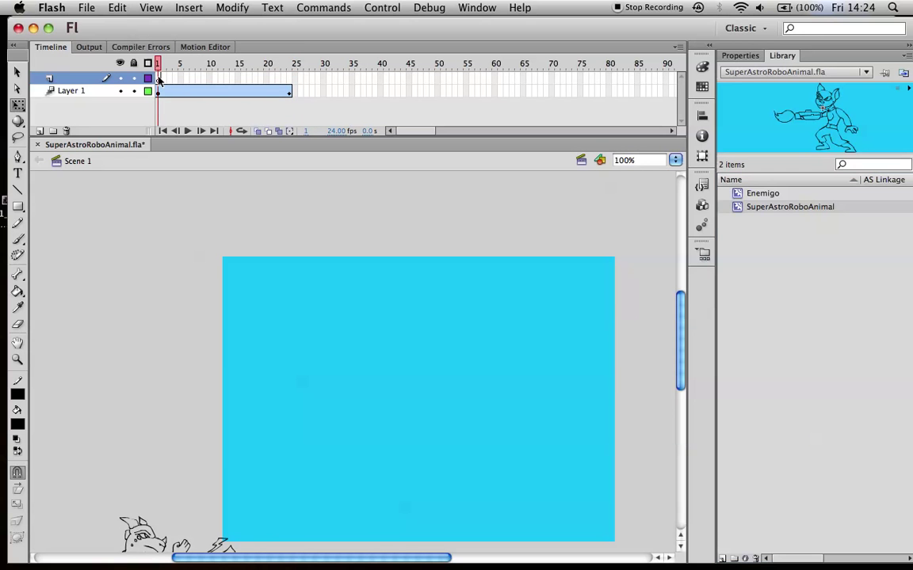
pyautogui.moveTo(834, 123); pyautogui.dragTo(570, 350)
pyautogui.moveTo(543, 394); pyautogui.dragTo(539, 398)
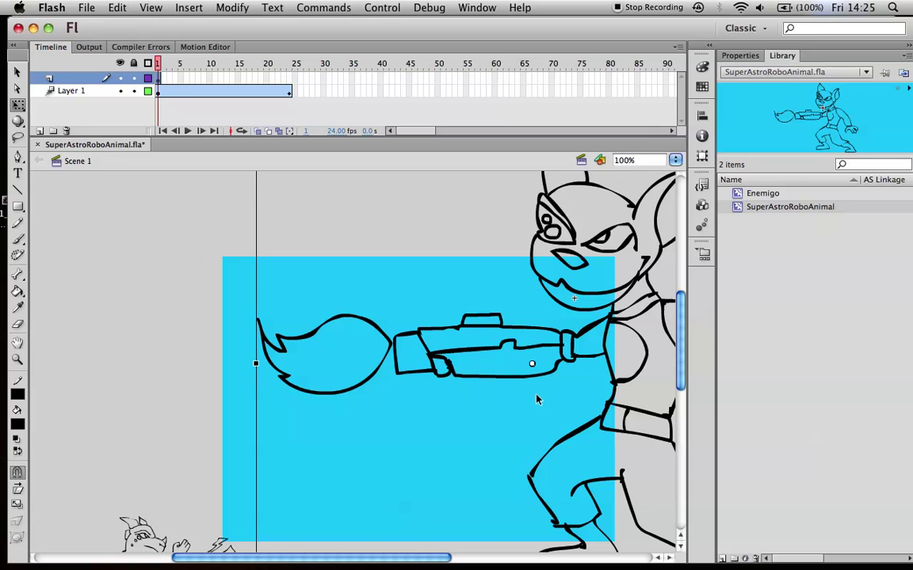
# Scale the SuperAstroRoboAnimal instance down to a little over a quarter of its size with Free Transform, keeping it inside the stage's right edge.
pyautogui.click(18, 105)
pyautogui.press('super+minus')
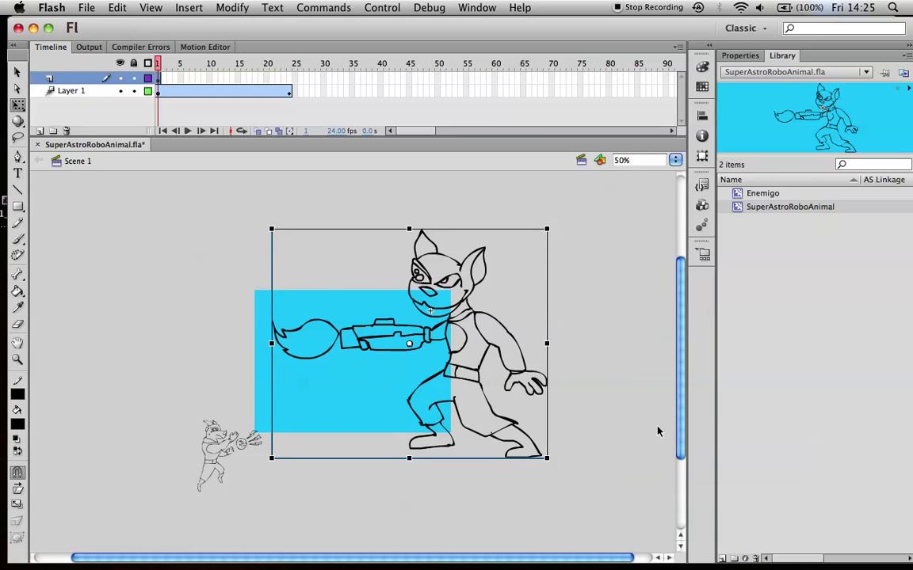
pyautogui.moveTo(547, 460); pyautogui.dragTo(449, 391)
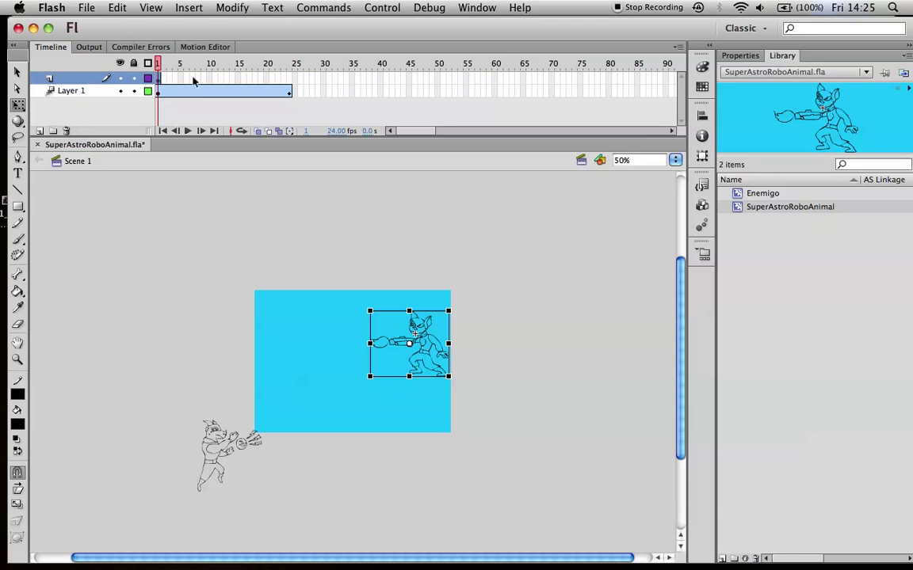
# Insert a keyframe at frame 24 of the upper layer and save the file with frame 1 current.
pyautogui.click(289, 79)
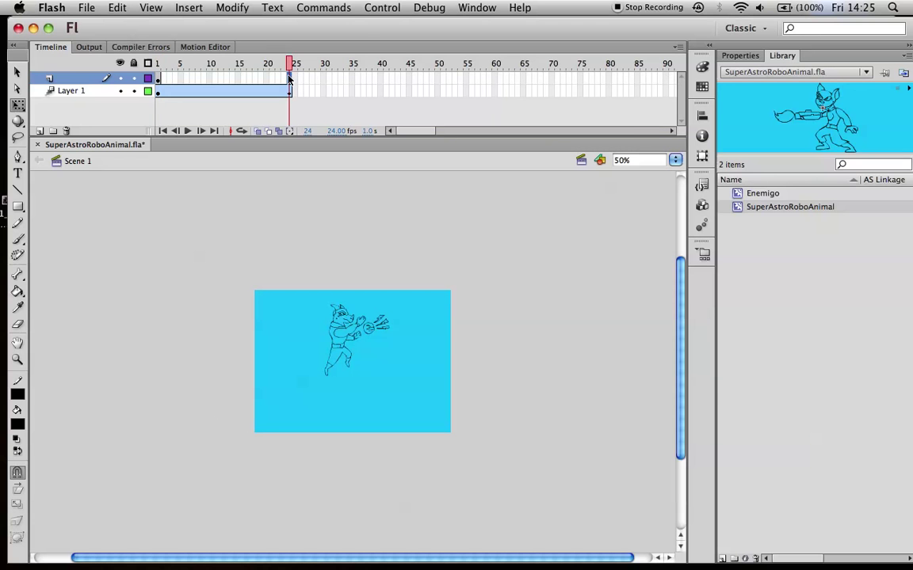
pyautogui.click(203, 8)
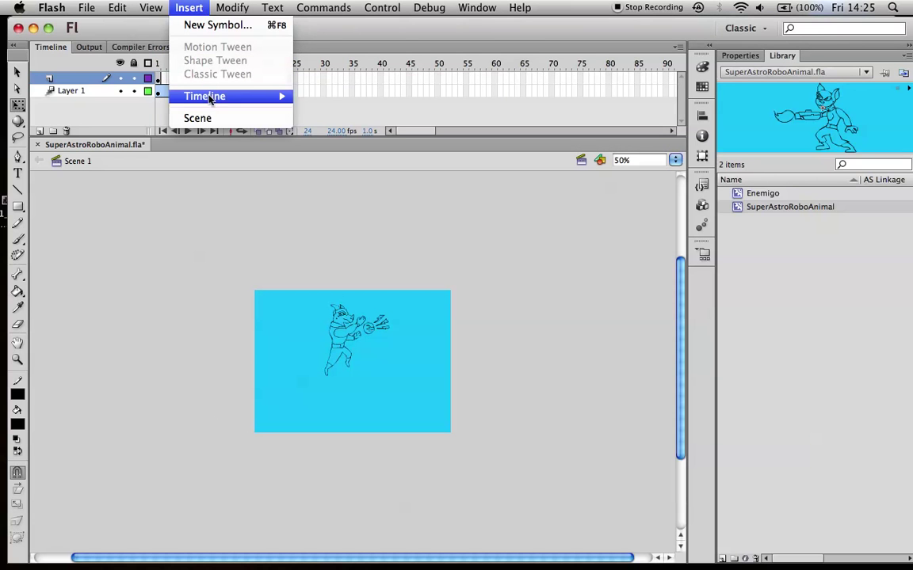
pyautogui.moveTo(209, 100)
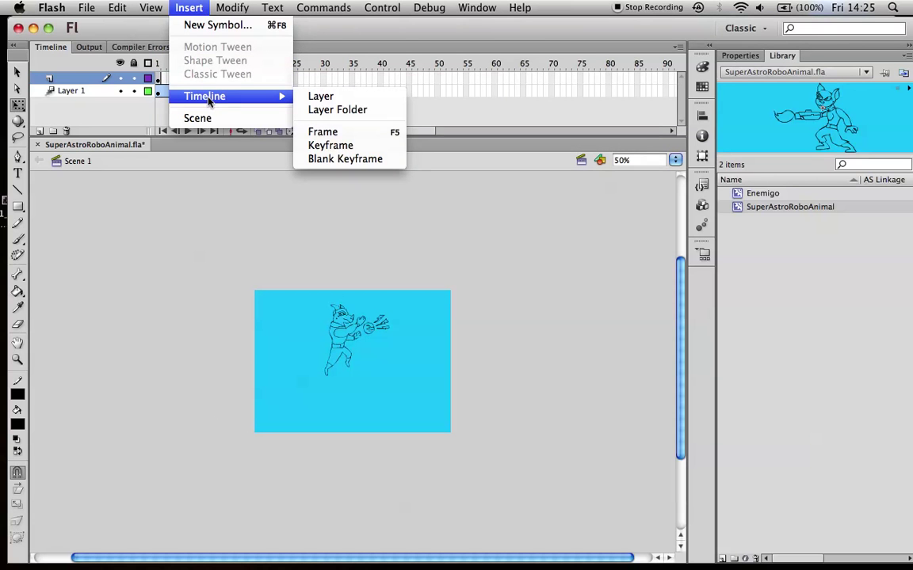
pyautogui.click(349, 147)
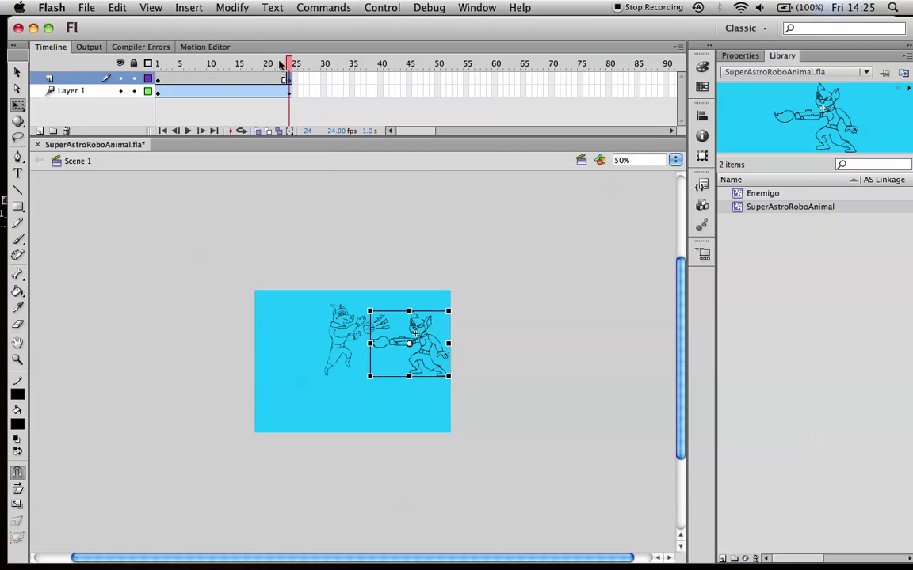
pyautogui.moveTo(259, 62); pyautogui.dragTo(136, 68)
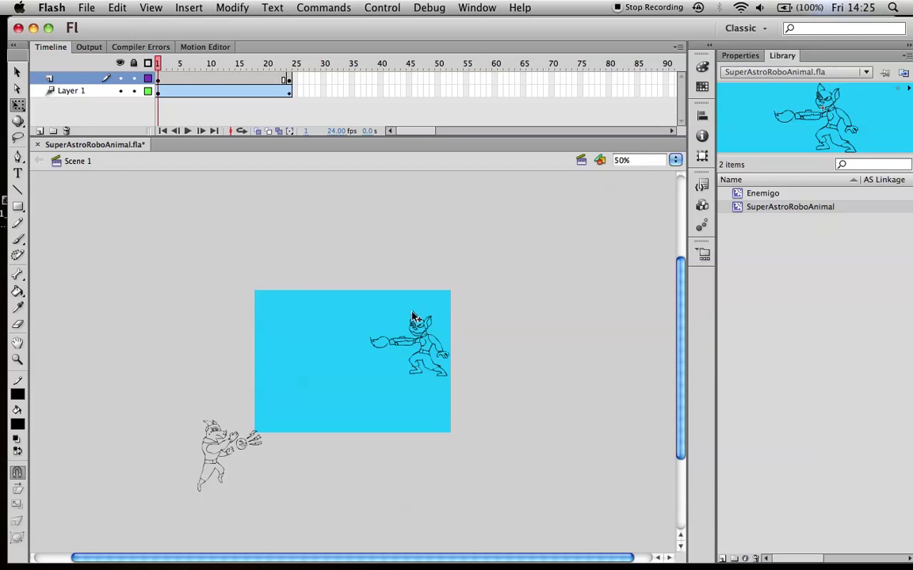
pyautogui.press('super+s')
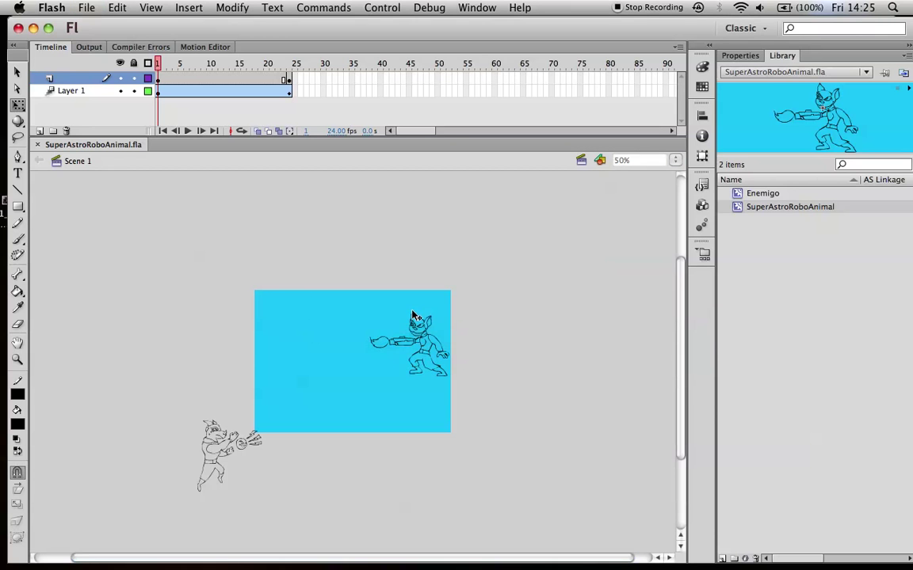
# Test the movie, watch both characters' looping animation in the SWF preview, and close the preview.
pyautogui.press('super+Return')
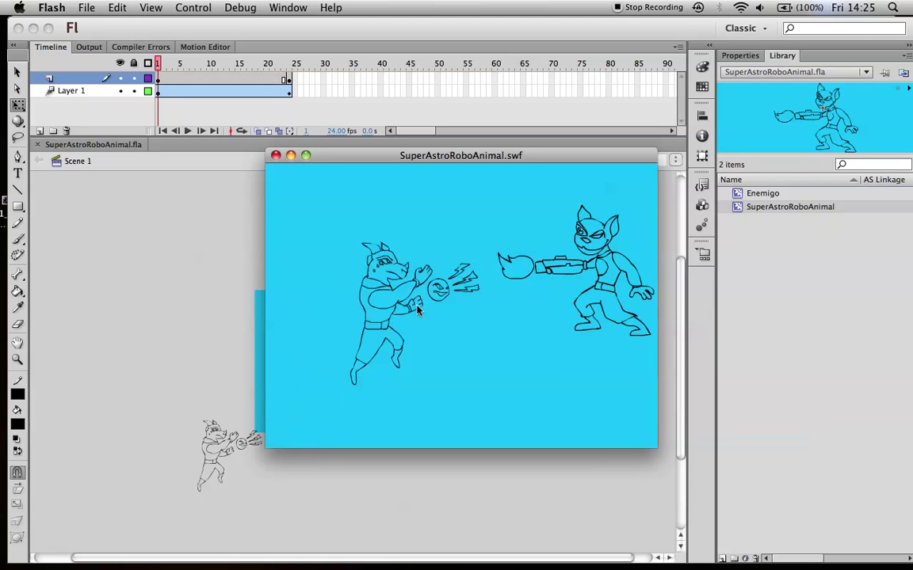
pyautogui.press('Return')
pyautogui.press('Return')
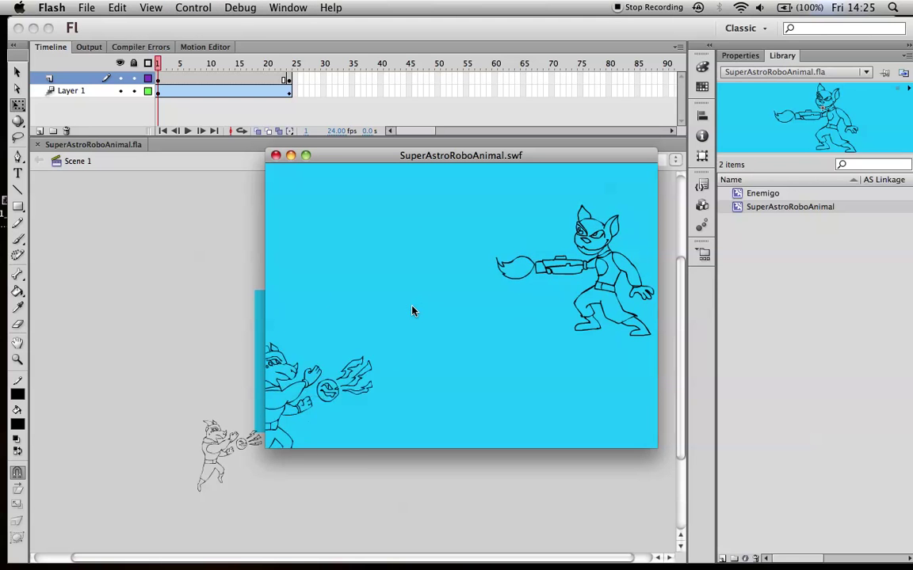
pyautogui.press('super+Return')
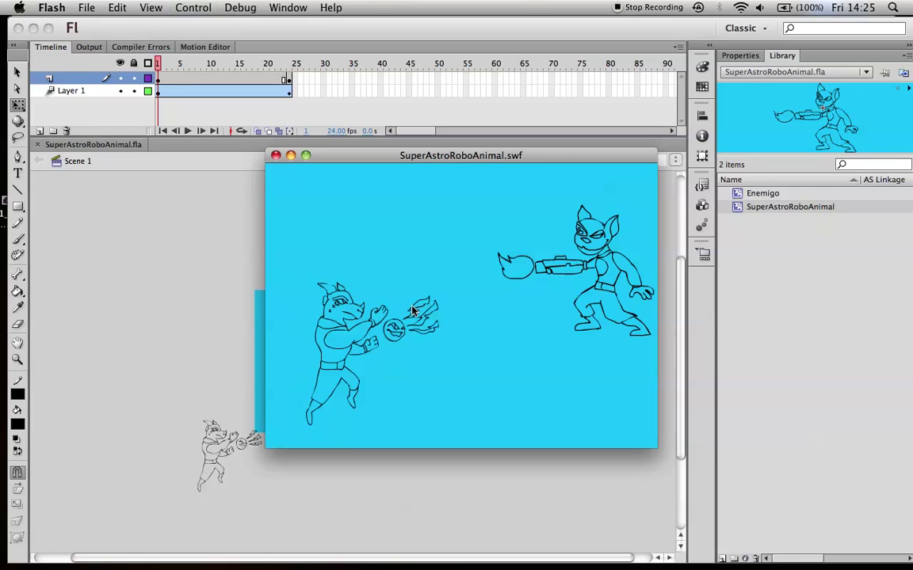
pyautogui.press('Return')
pyautogui.press('Return')
pyautogui.press('Return')
pyautogui.press('Return')
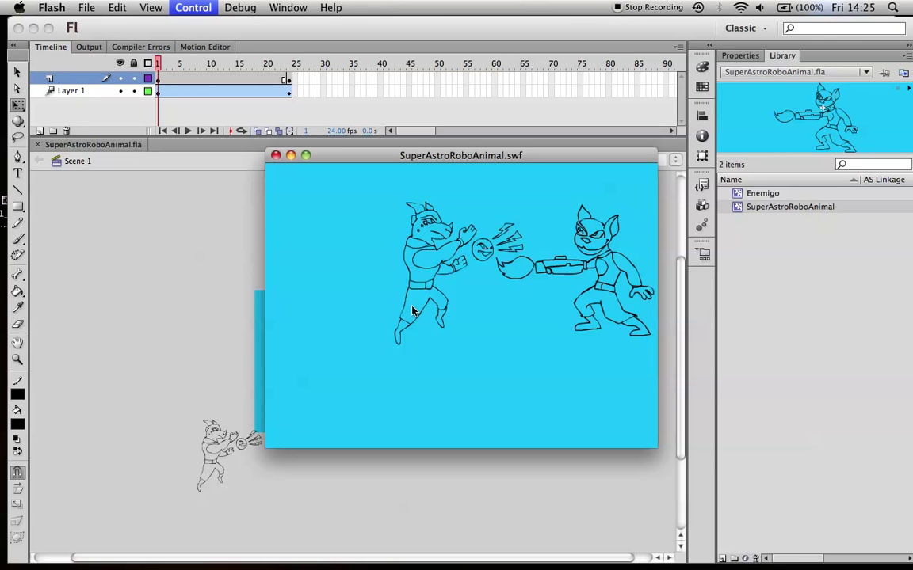
pyautogui.press('Return')
pyautogui.press('Return')
pyautogui.press('Return')
pyautogui.press('Return')
pyautogui.press('Return')
pyautogui.press('Return')
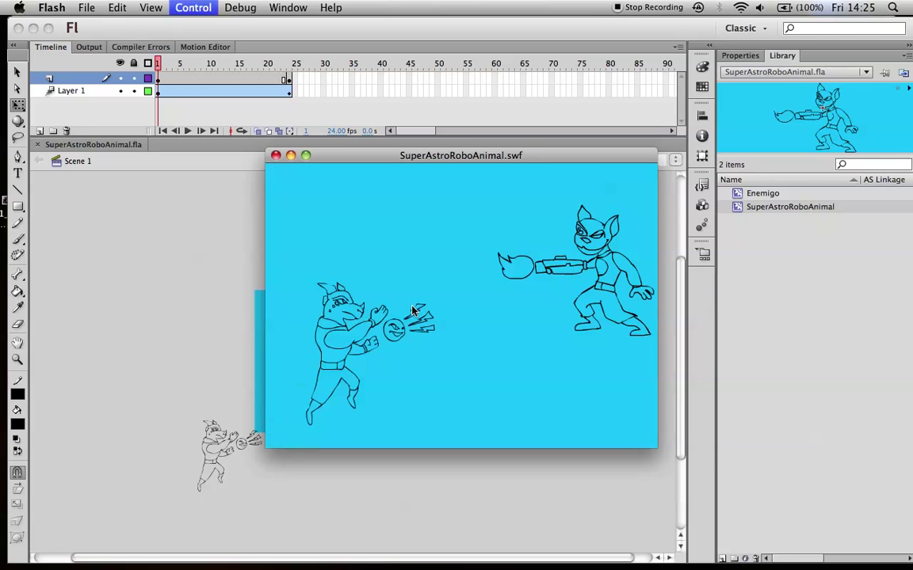
pyautogui.press('Return')
pyautogui.press('Return')
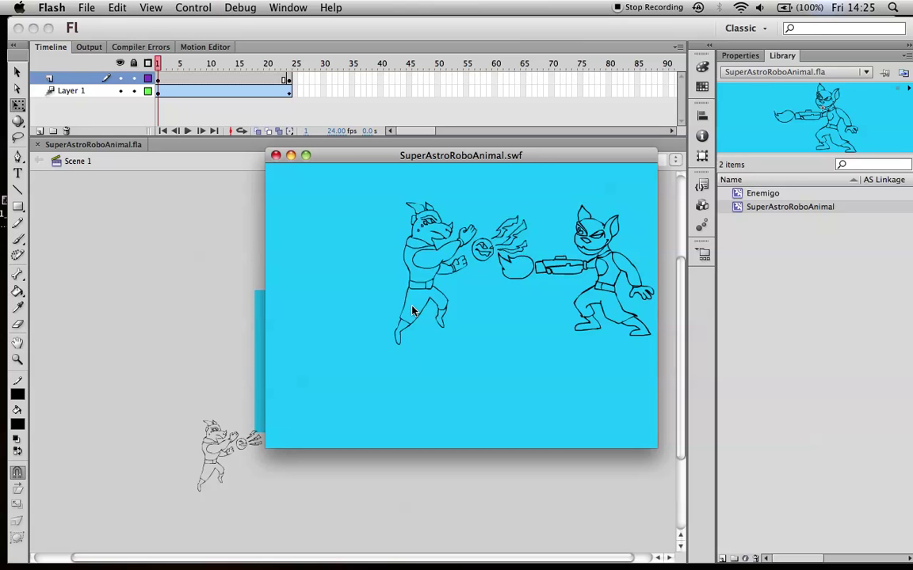
pyautogui.press('Return')
pyautogui.press('Return')
pyautogui.press('Return')
pyautogui.press('Return')
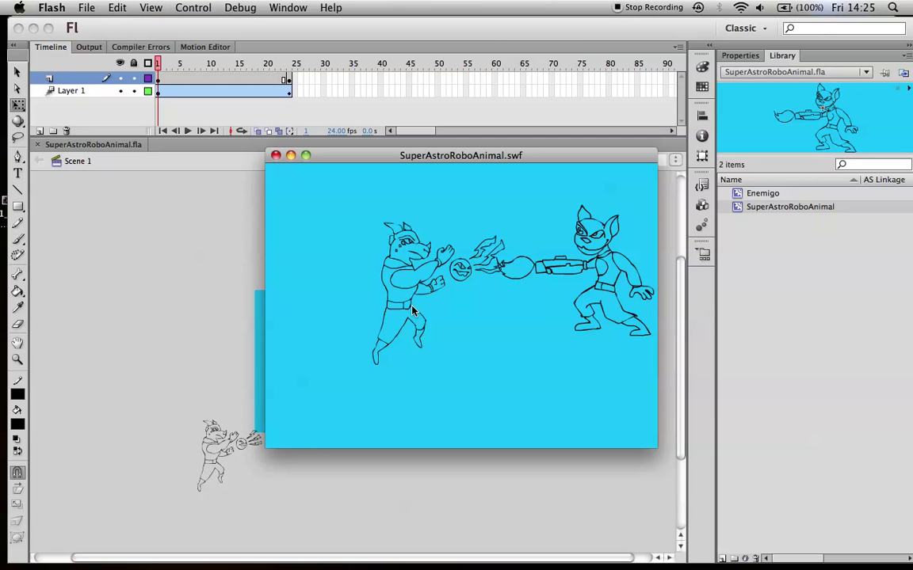
pyautogui.press('super+Return')
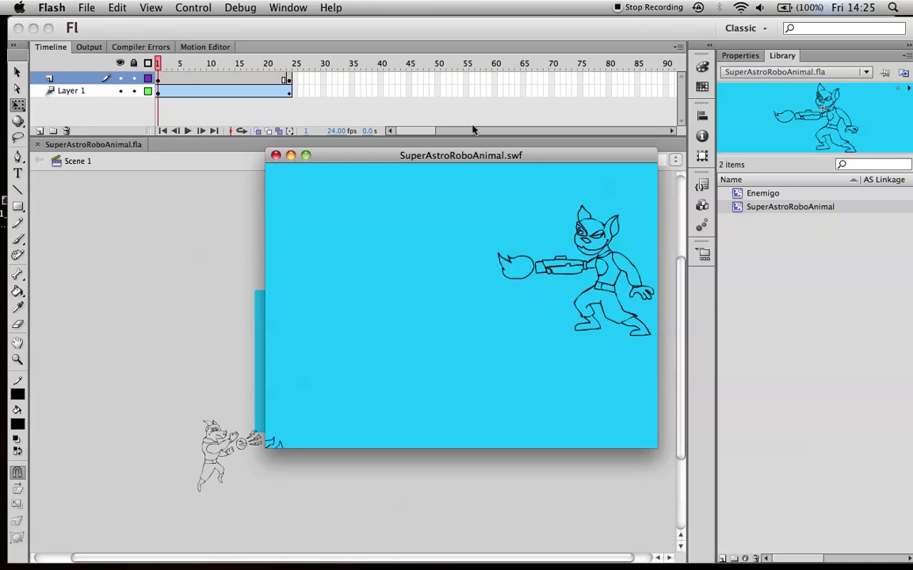
pyautogui.click(275, 155)
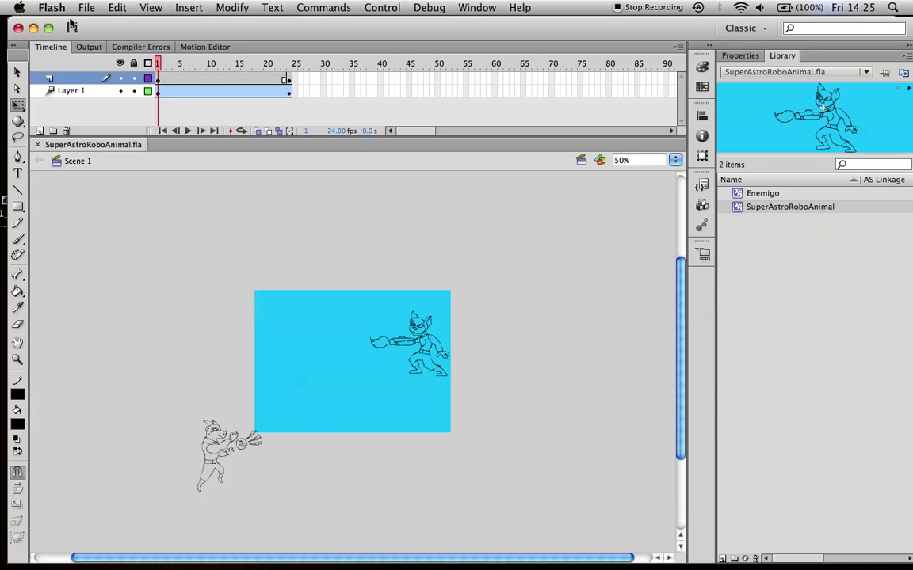